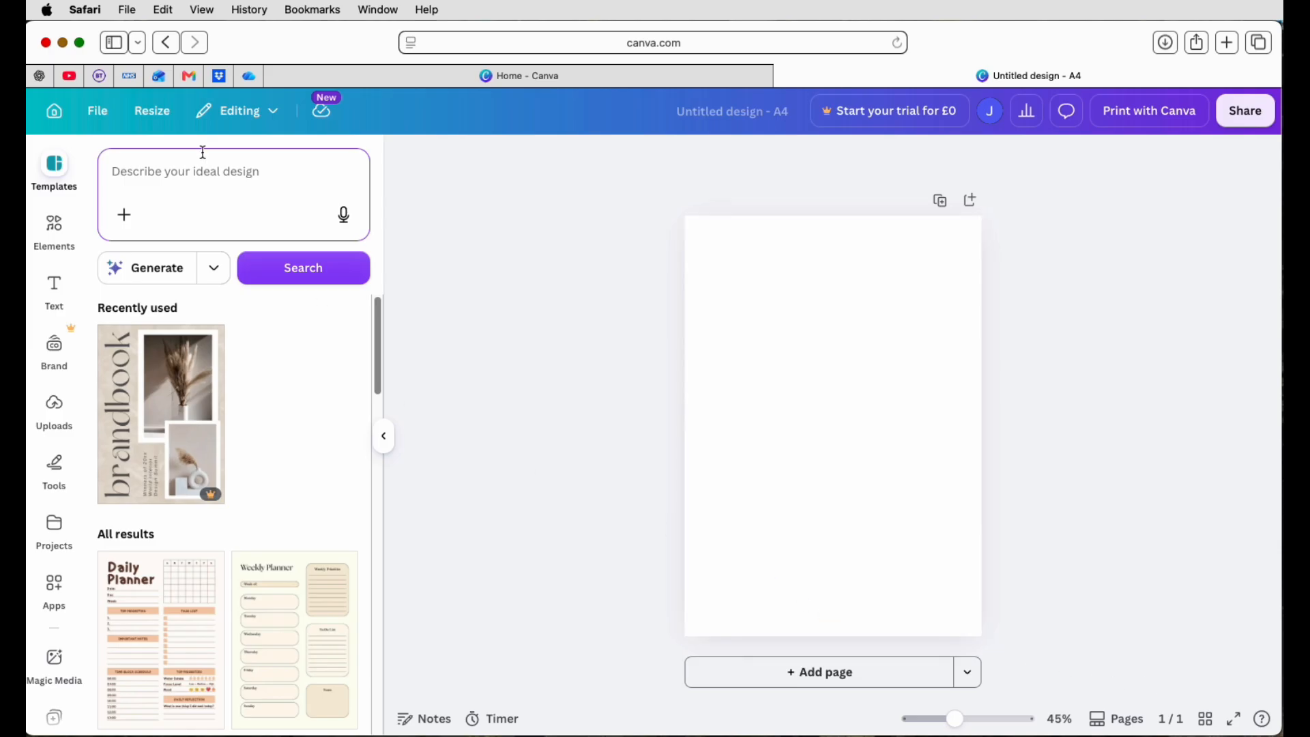
# Step: Search the templates for "logo" and open the black and white minimalist monogram logo cover page, dismissing the upgrade offer
pyautogui.click(152, 176)
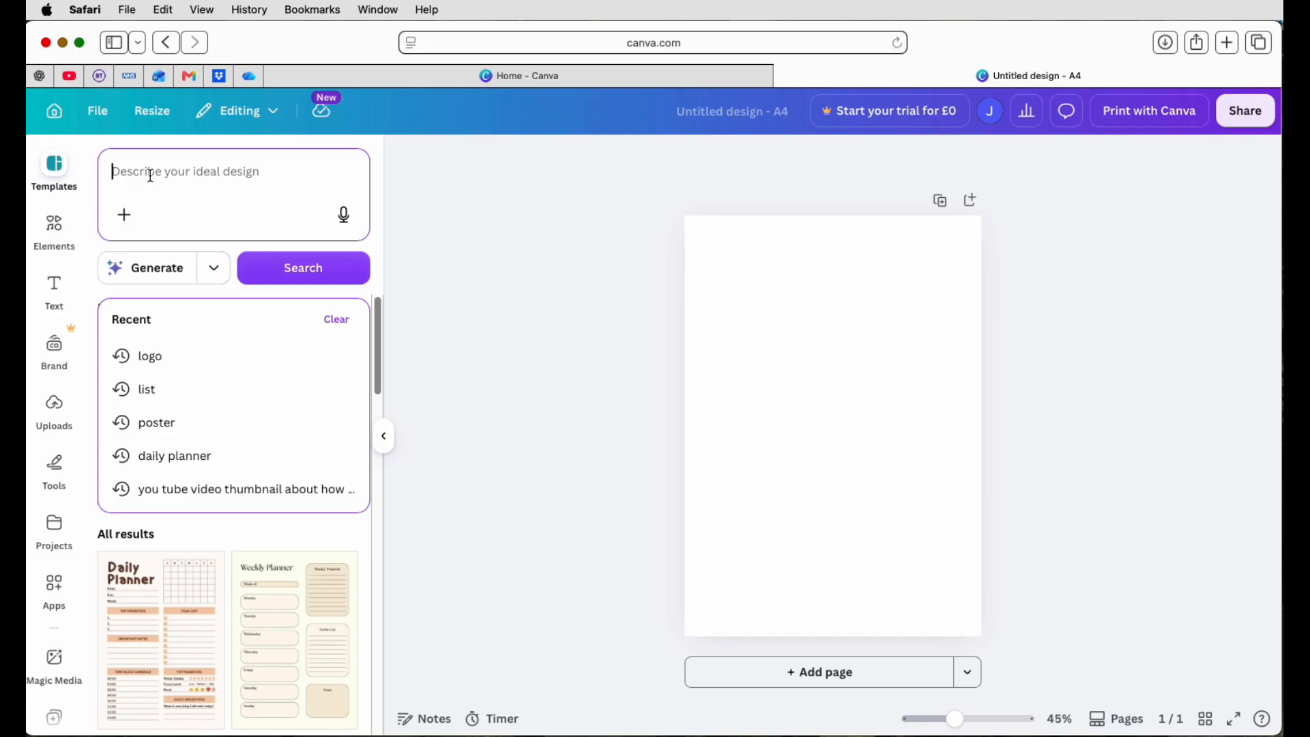
pyautogui.write('logo')
pyautogui.press('Return')
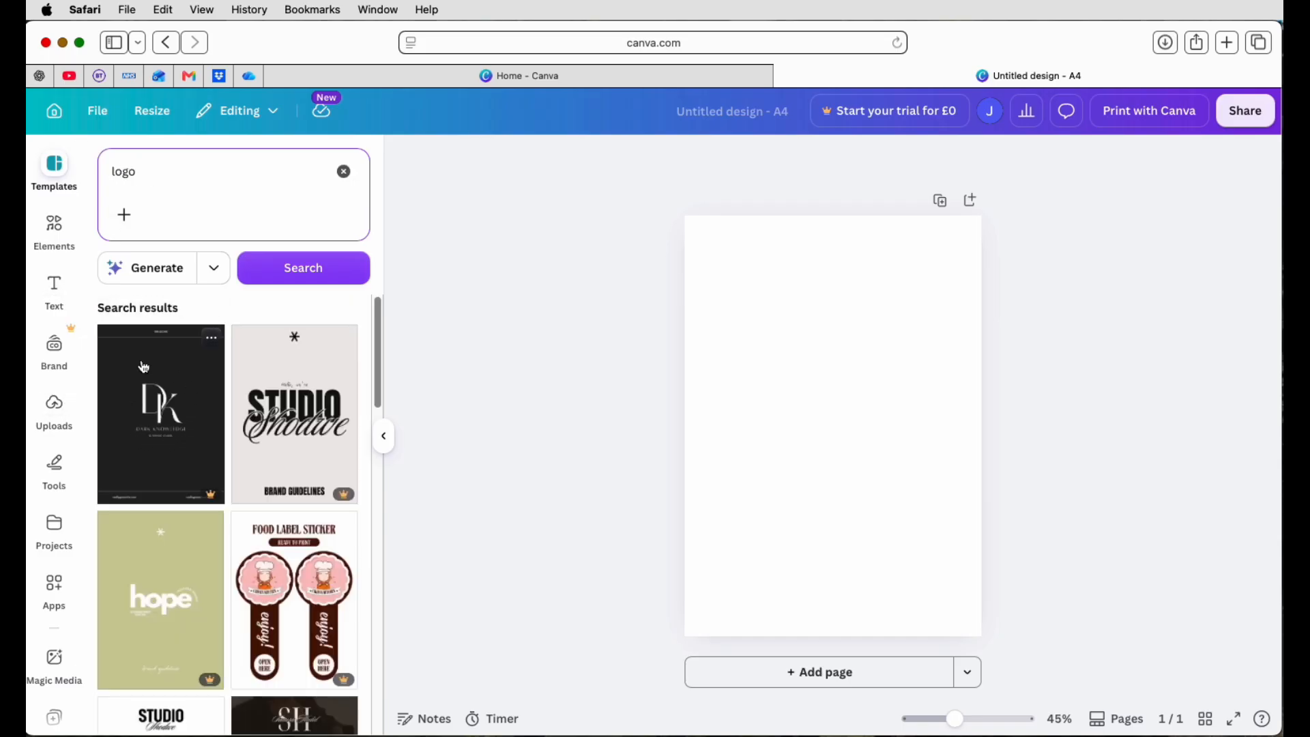
pyautogui.click(164, 421)
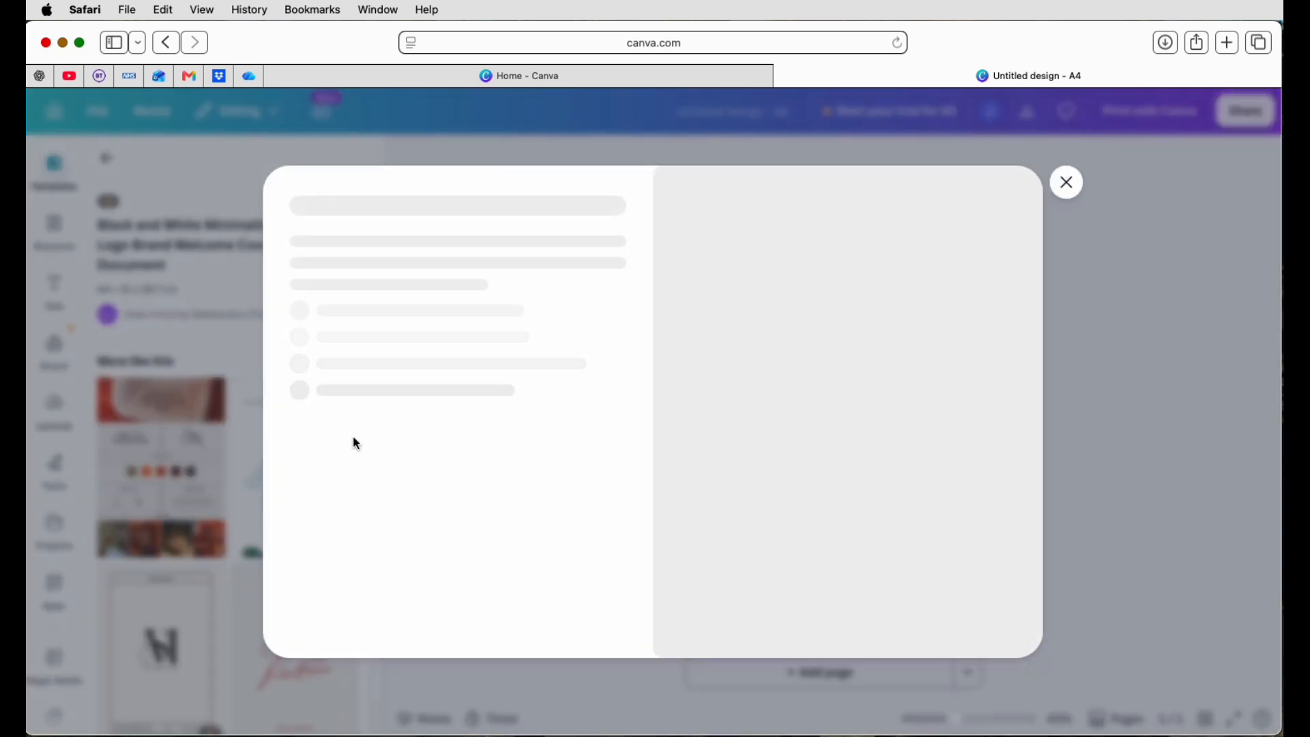
pyautogui.click(1067, 182)
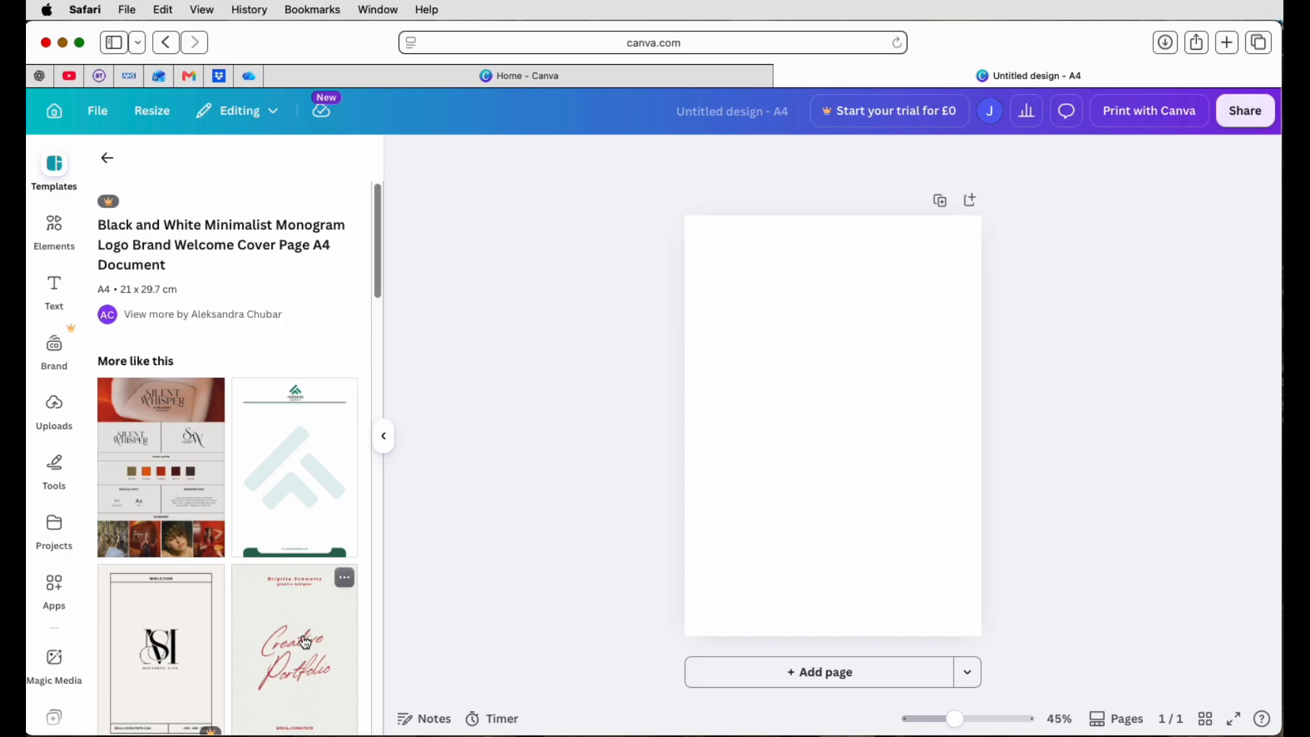
# Step: Apply the red and white minimalist Creative Portfolio cover page from the similar templates and select its title text
pyautogui.scroll(-5, 305, 643)
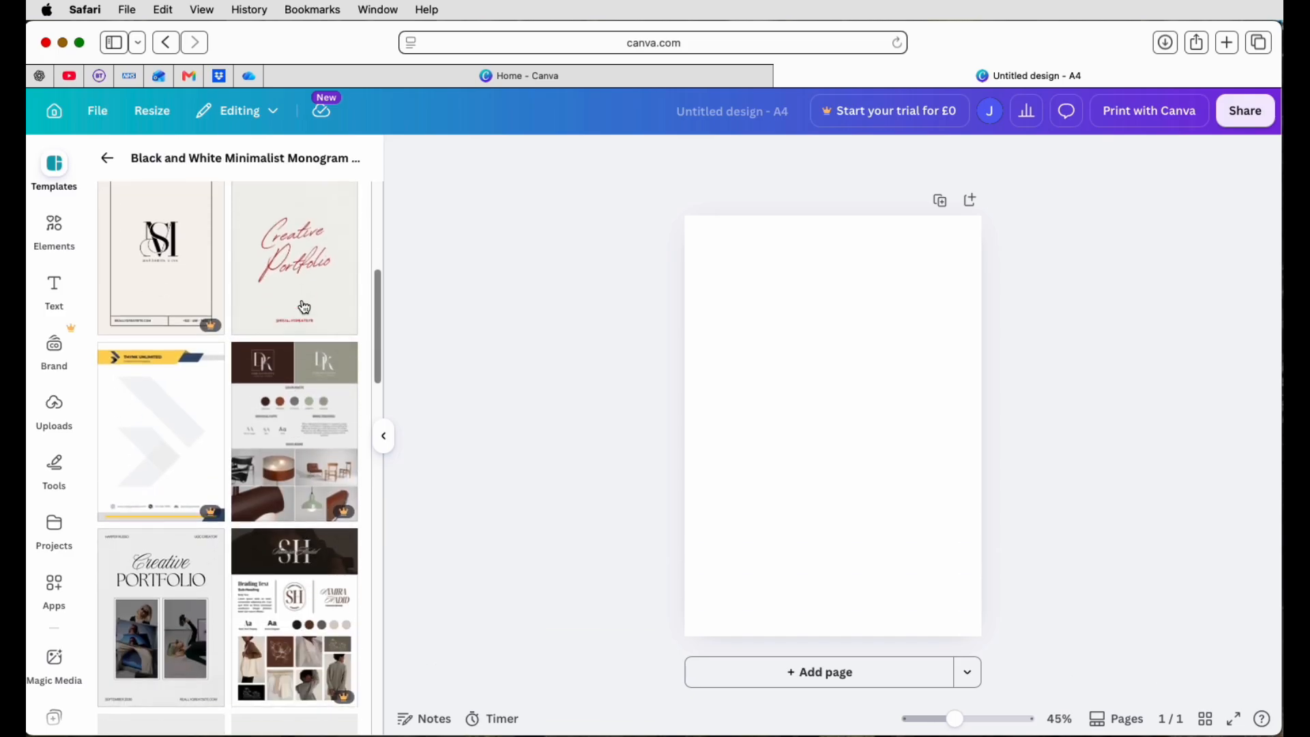
pyautogui.click(308, 303)
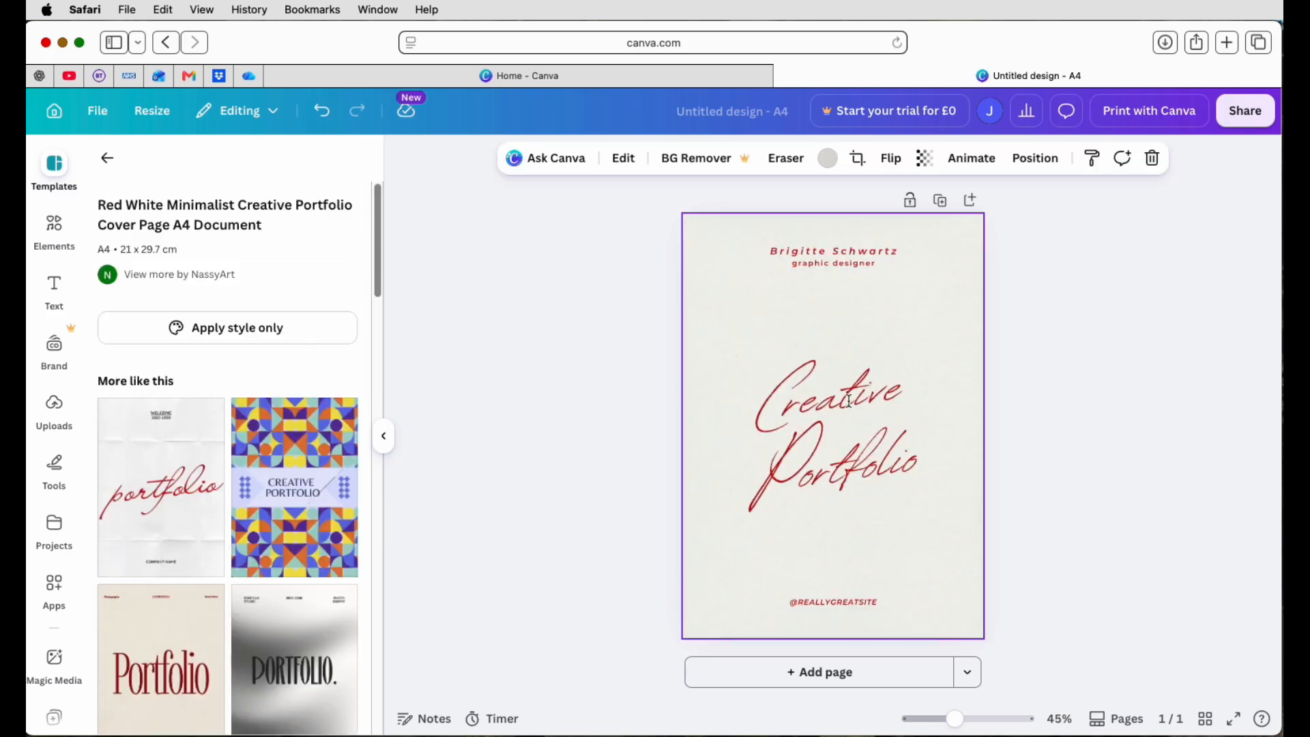
pyautogui.click(835, 358)
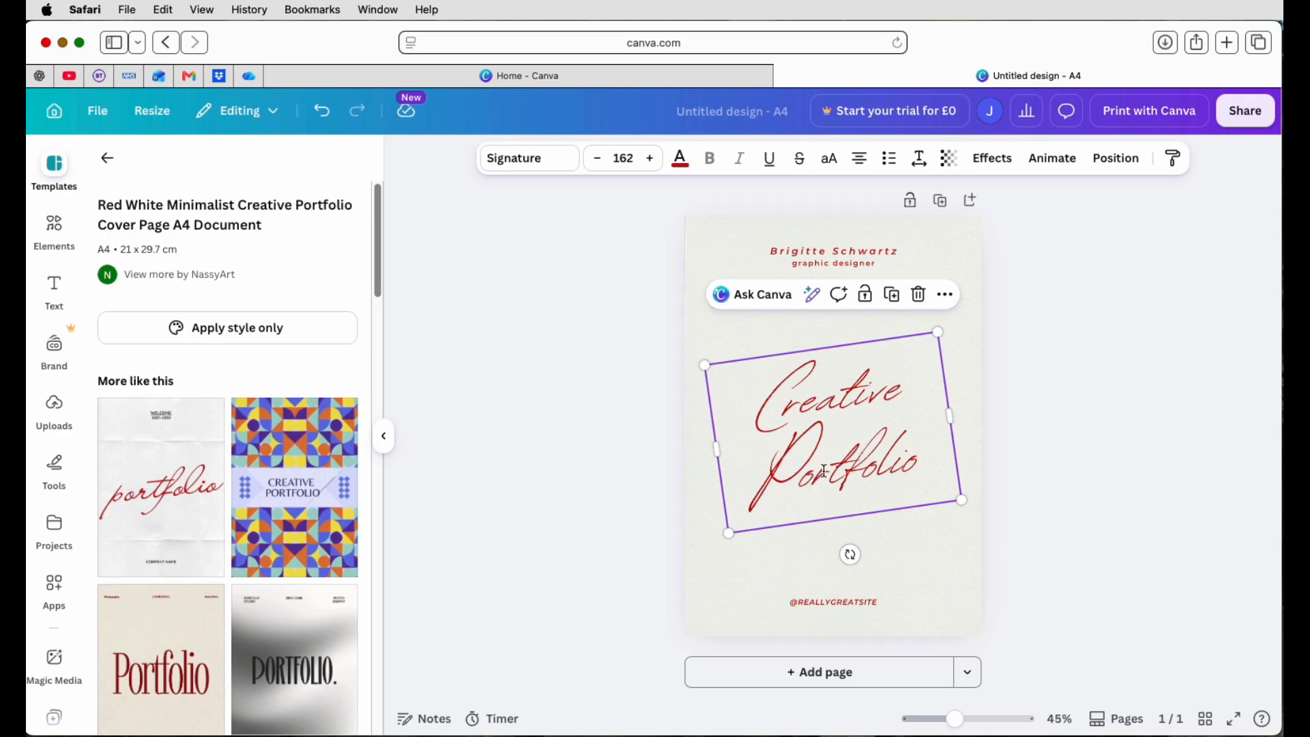
# Step: Search the templates for "lists" and browse the list designs on offer
pyautogui.click(107, 158)
pyautogui.click(187, 182)
pyautogui.press('super+a')
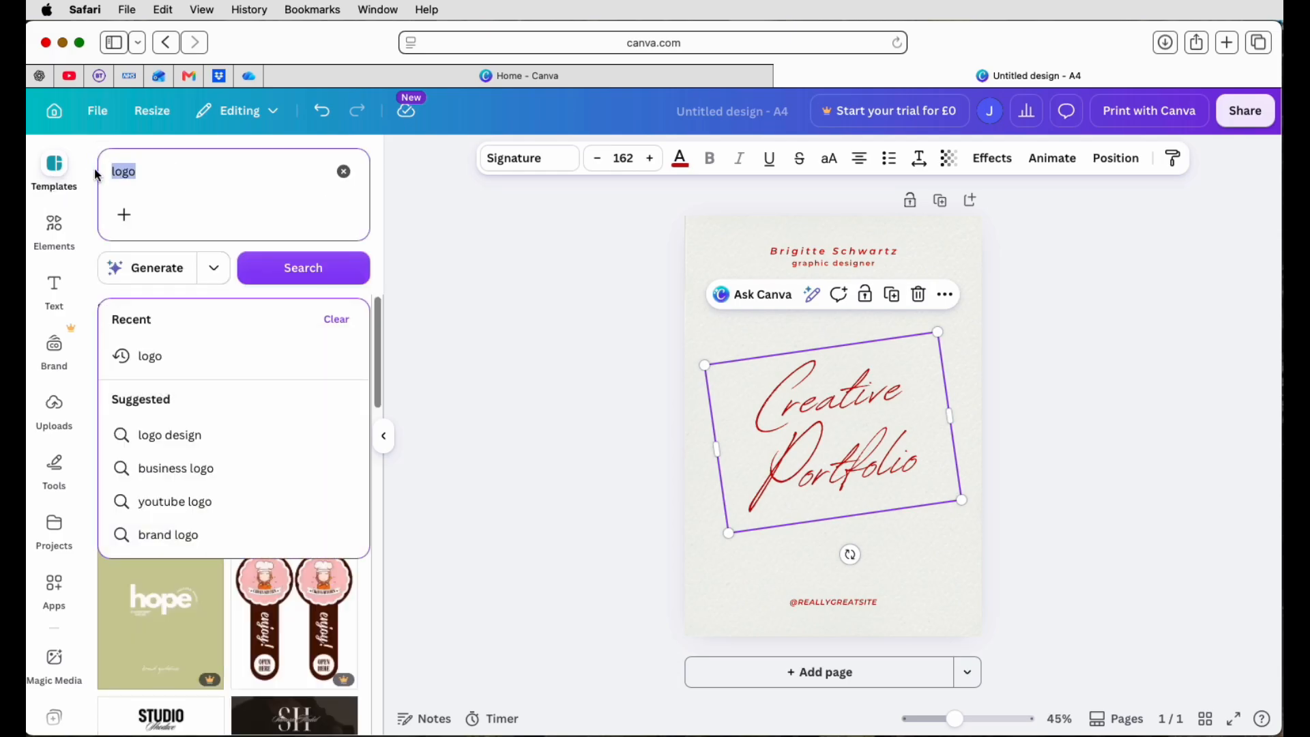
pyautogui.write('lists')
pyautogui.press('Return')
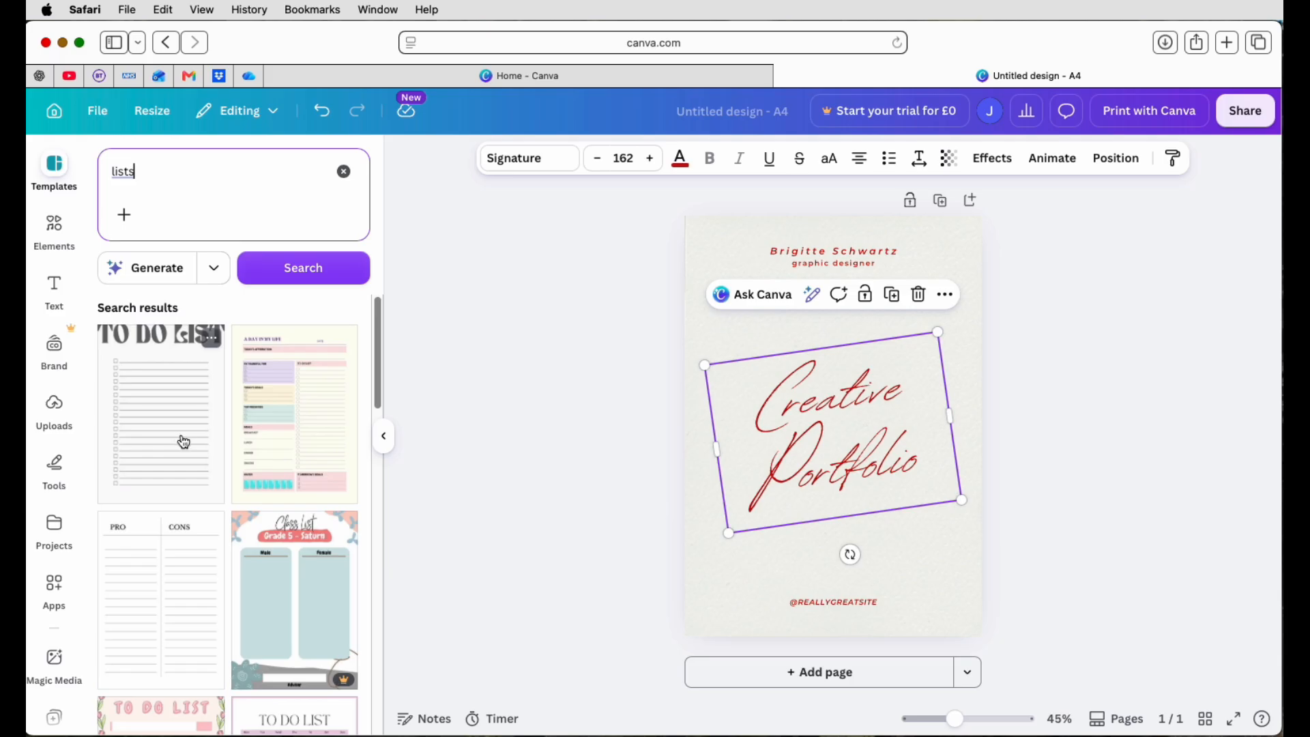
pyautogui.scroll(-3, 183, 442)
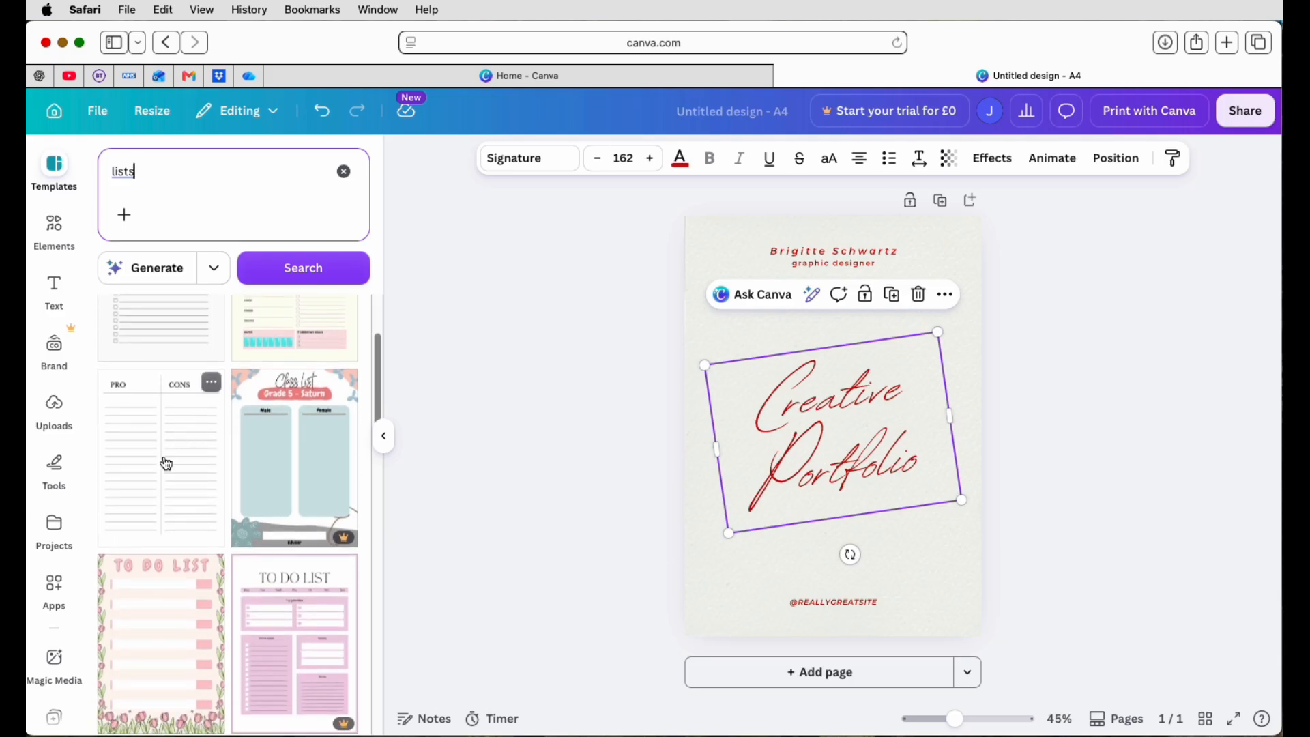
pyautogui.scroll(-2, 166, 464)
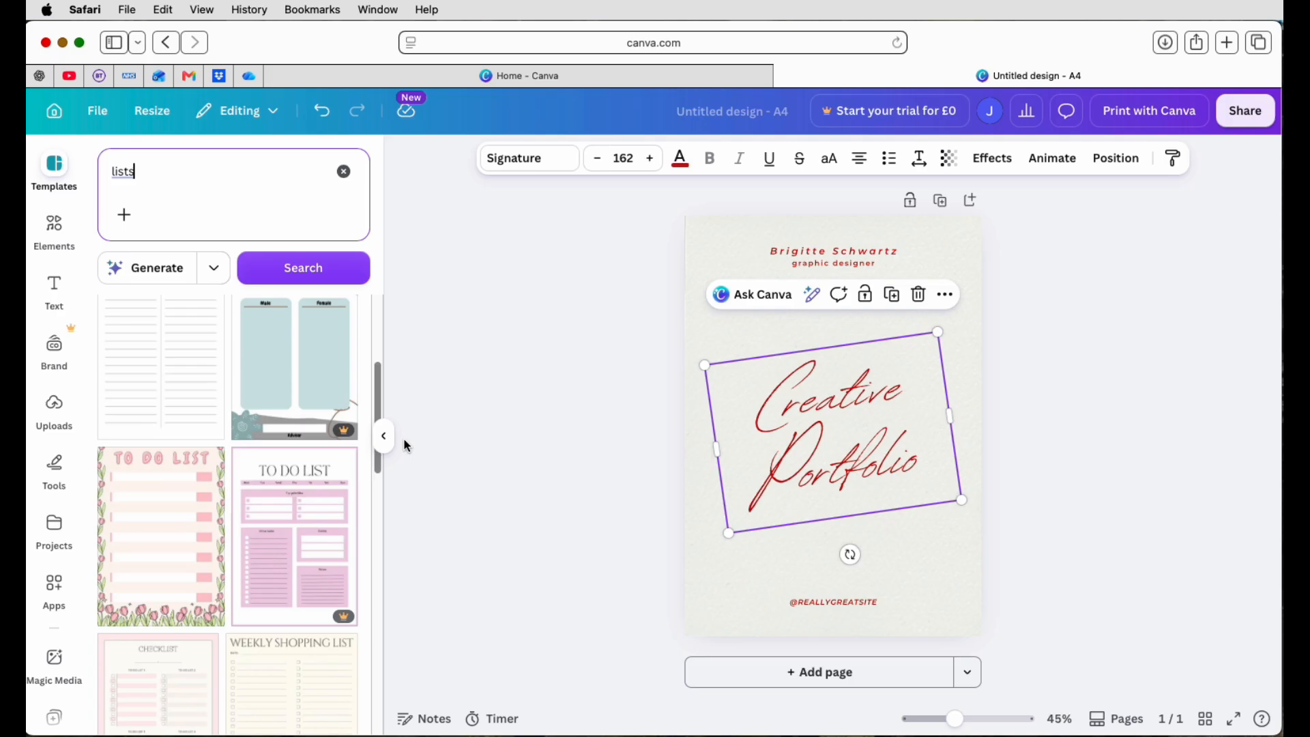
pyautogui.scroll(-8, 283, 436)
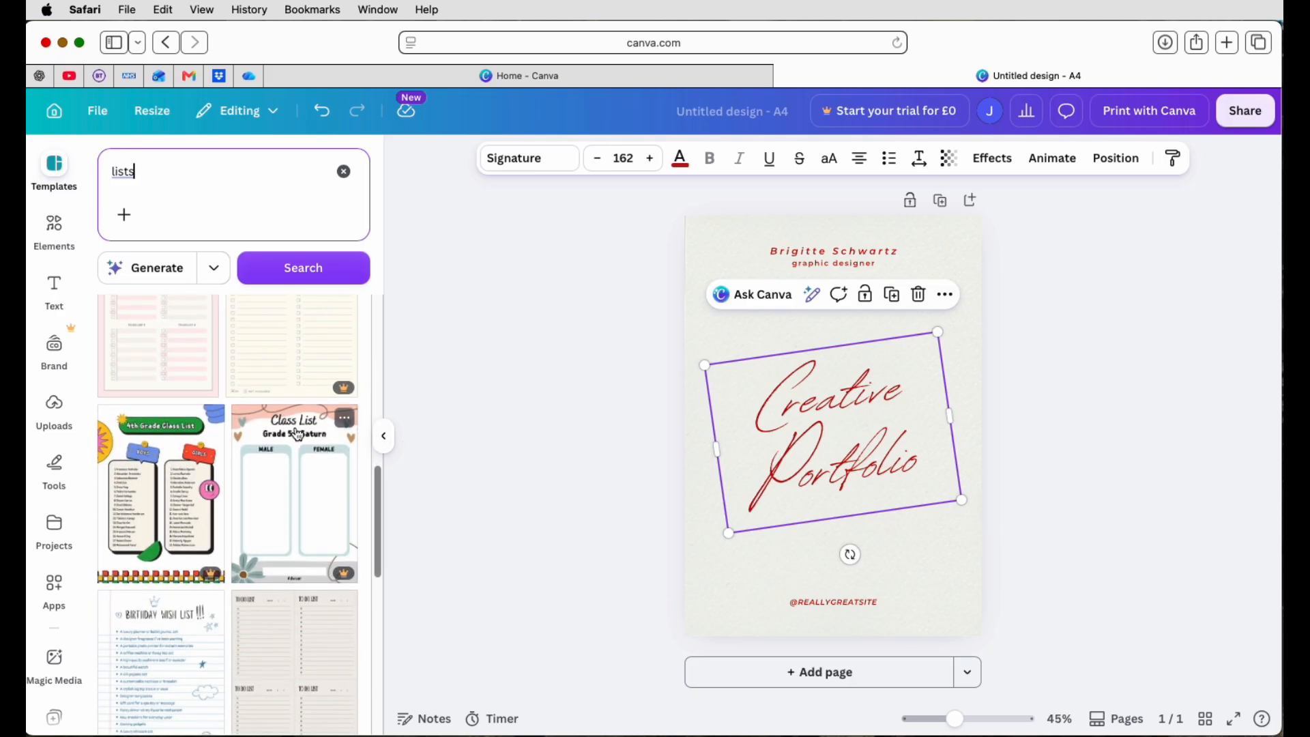
pyautogui.scroll(-4, 278, 468)
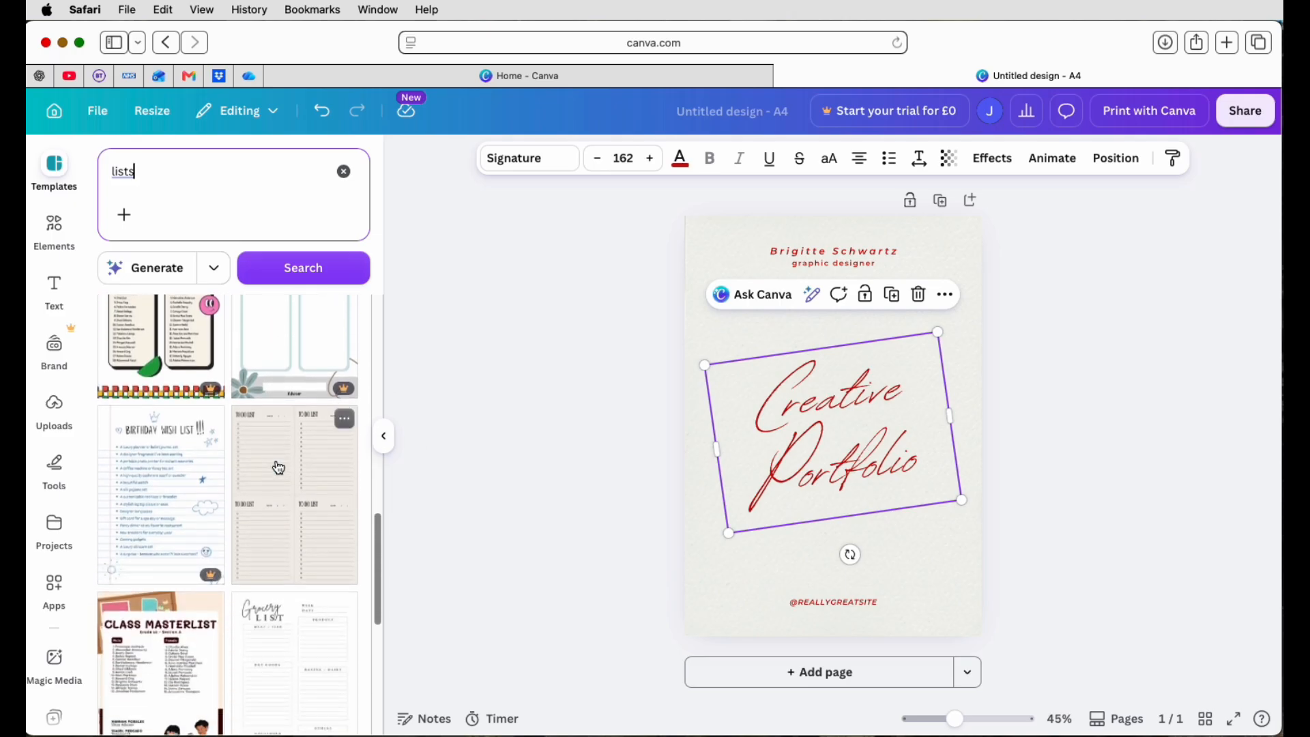
# Step: Close the current design and create a blank Document (A4 Portrait) from the custom size layouts
pyautogui.press('super+w')
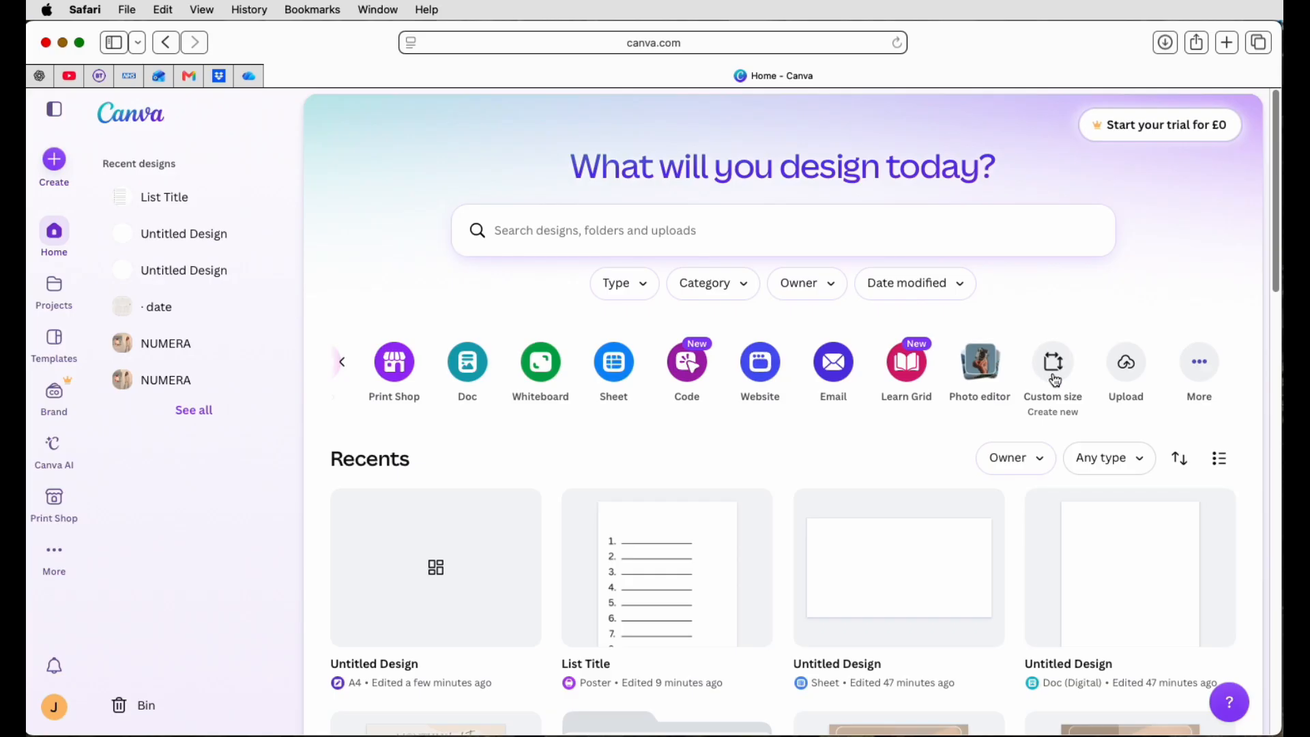
pyautogui.click(1054, 368)
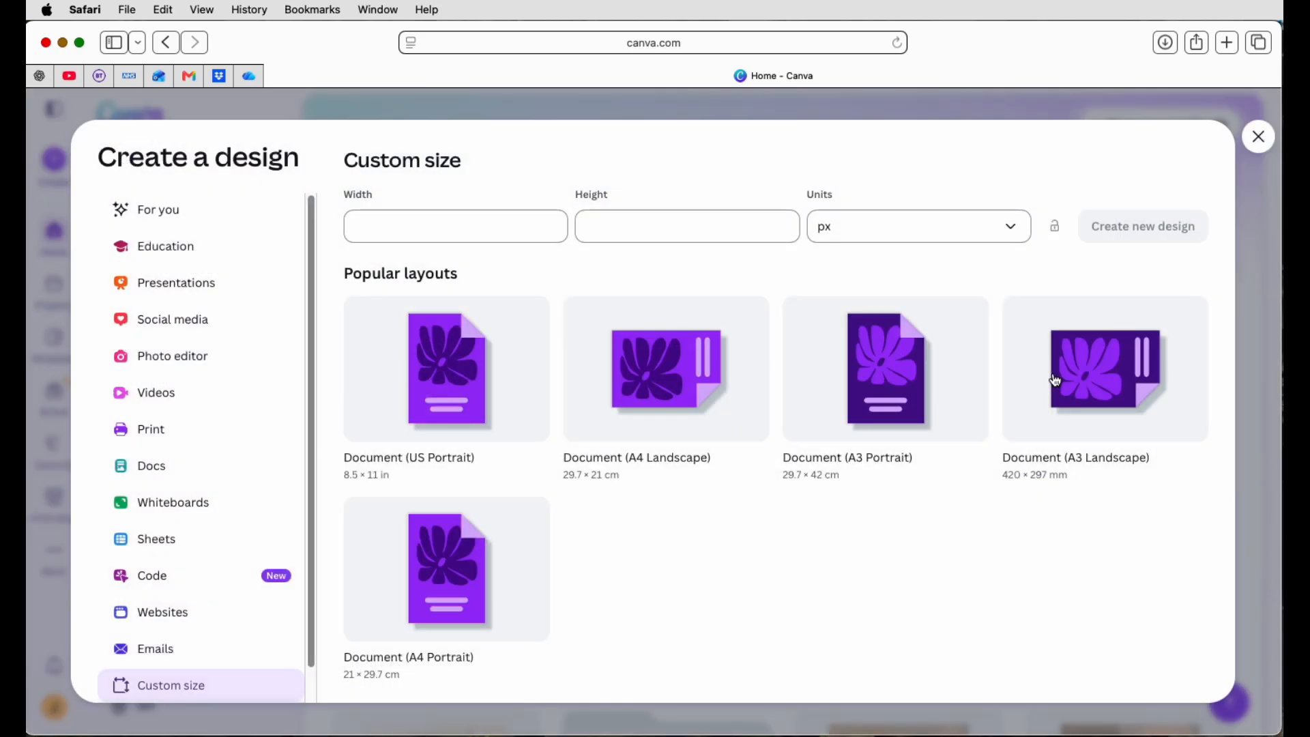
pyautogui.click(449, 585)
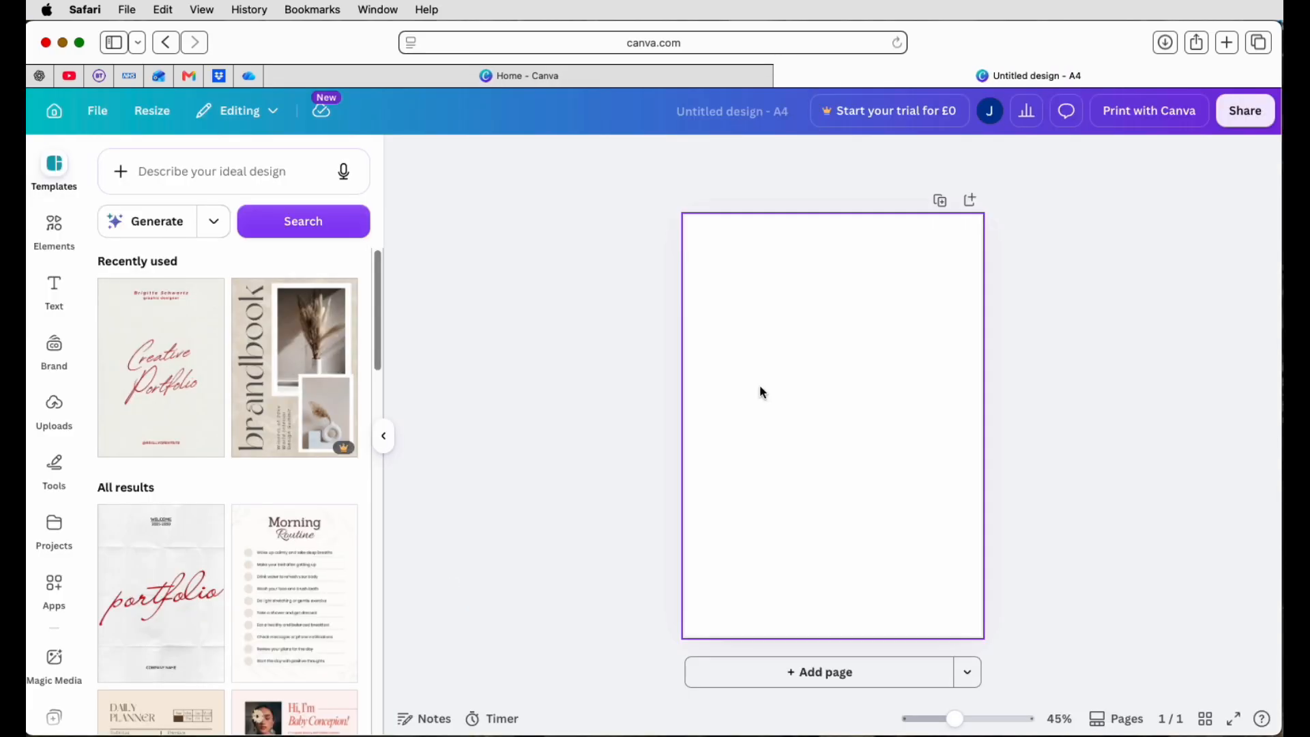
# Step: Search the graphics elements for "lists" and browse the ready-made list graphics
pyautogui.click(54, 225)
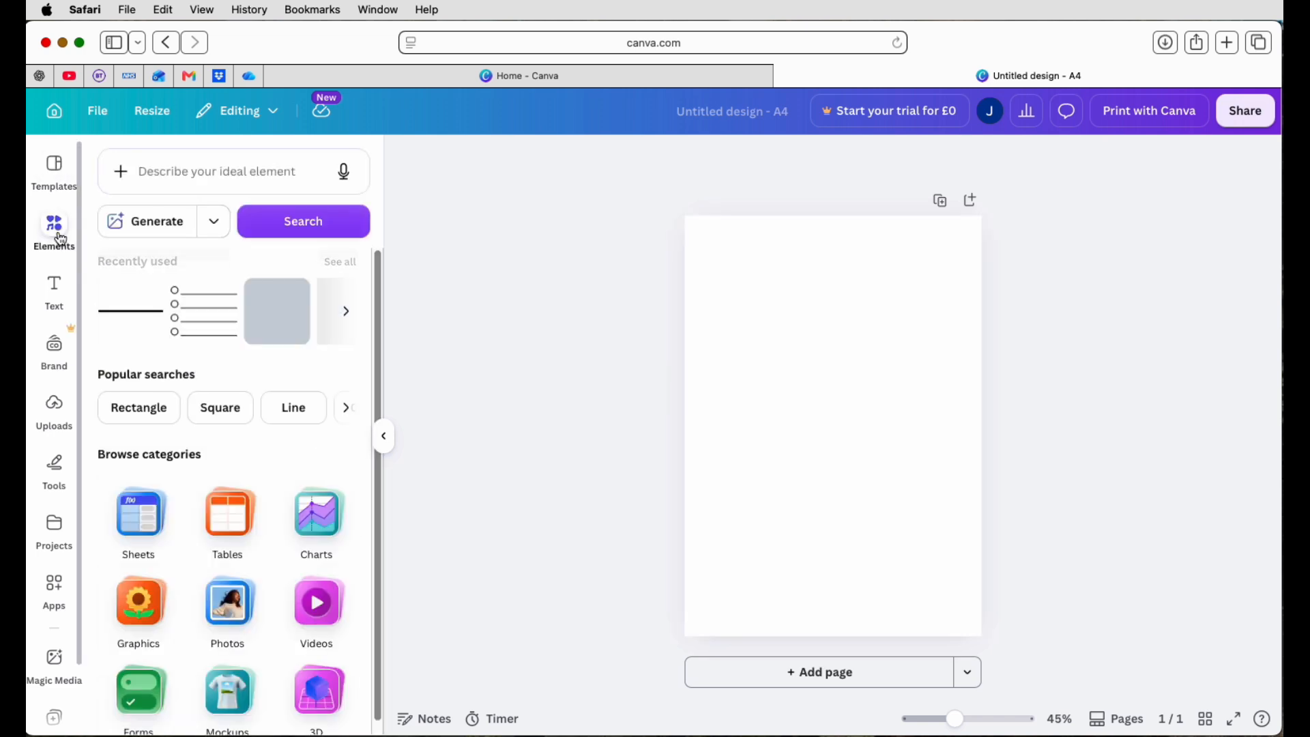
pyautogui.click(139, 607)
pyautogui.write('lists')
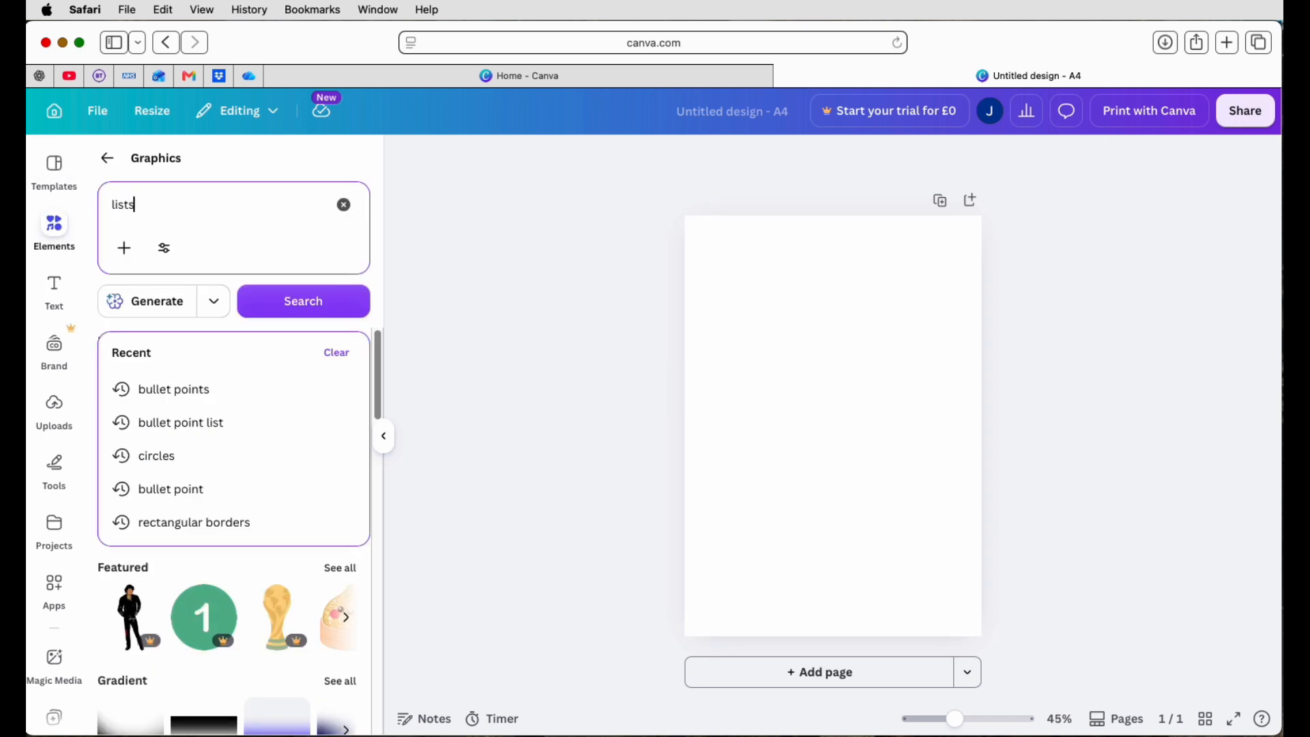
pyautogui.press('Return')
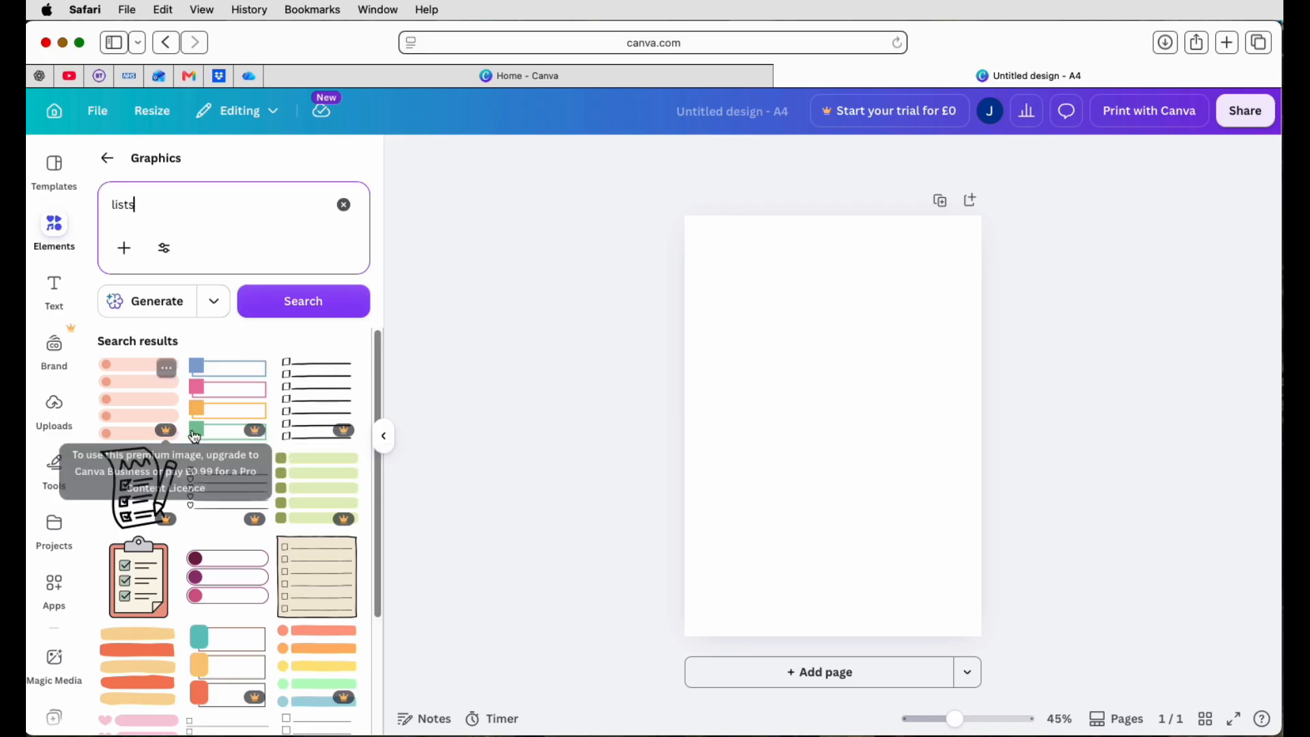
pyautogui.scroll(-3, 257, 431)
pyautogui.scroll(5, 303, 580)
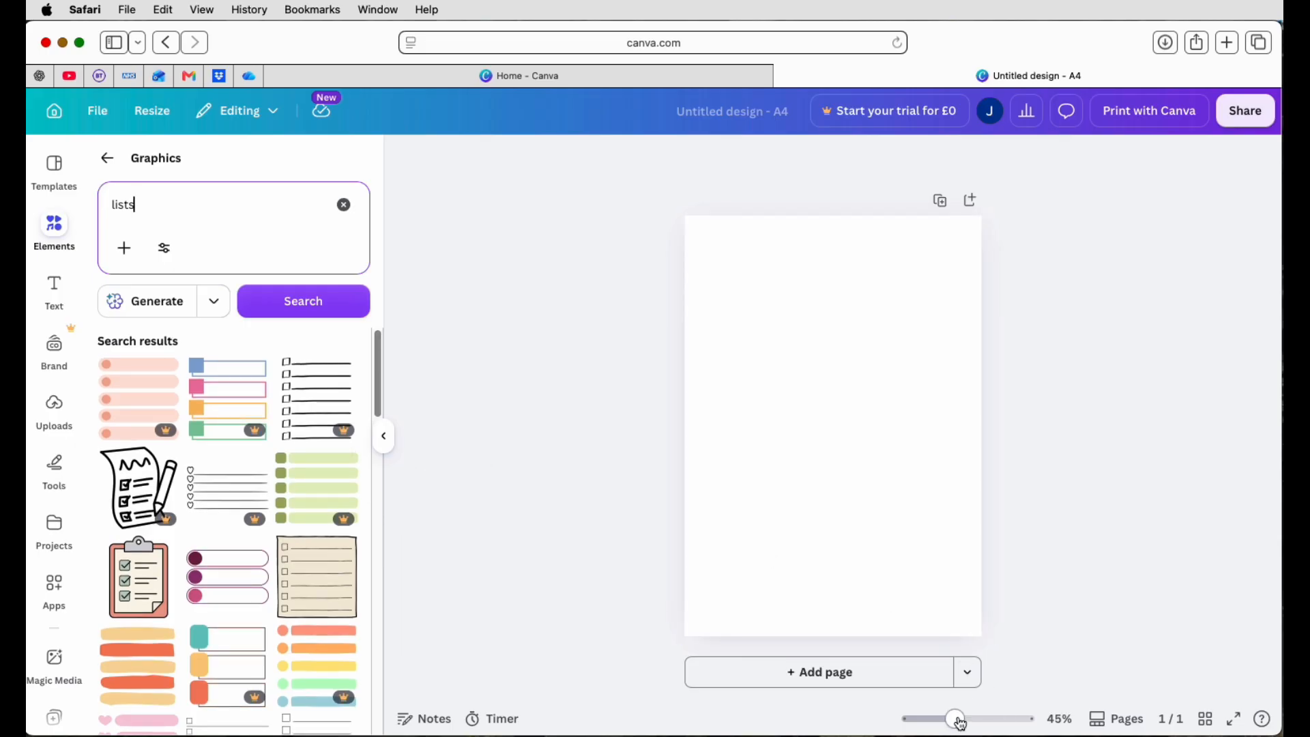
# Step: Search the elements for "shapes" and add the circle shape to the blank page
pyautogui.moveTo(955, 719); pyautogui.dragTo(964, 719)
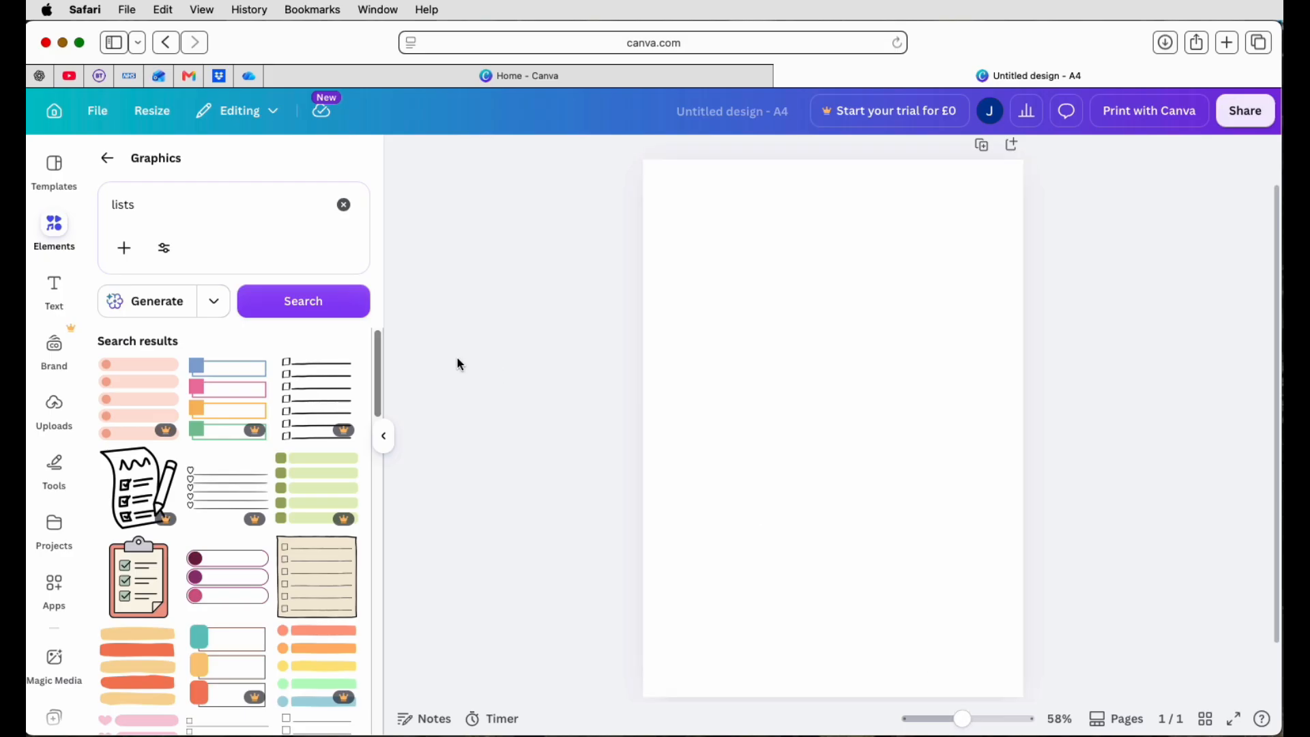
pyautogui.click(106, 166)
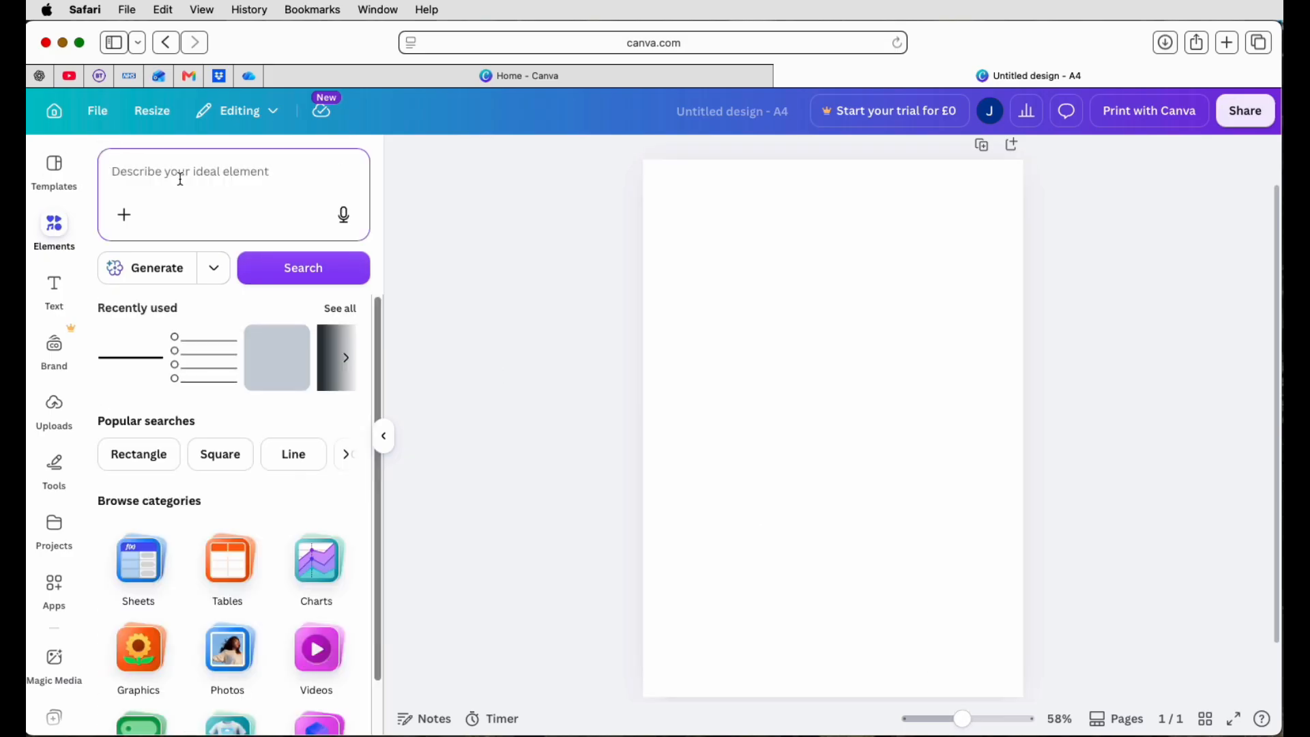
pyautogui.write('shapes')
pyautogui.press('Return')
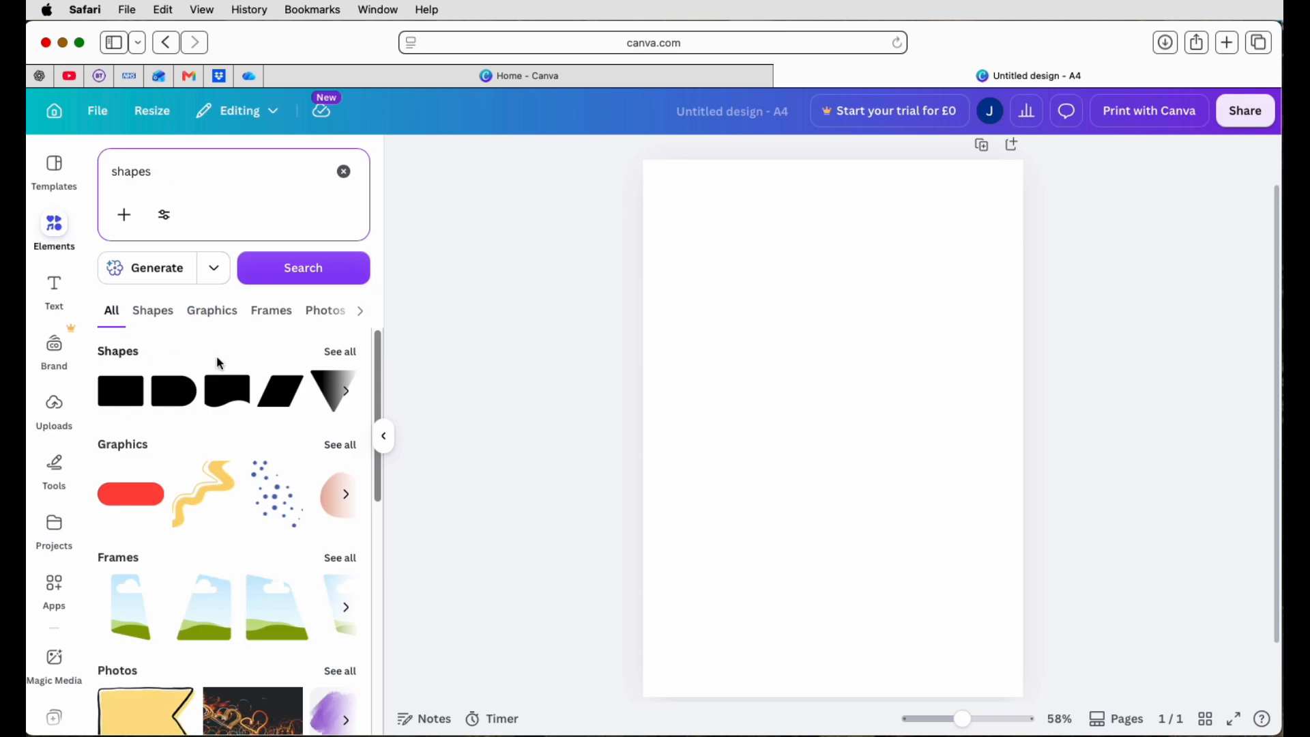
pyautogui.click(354, 359)
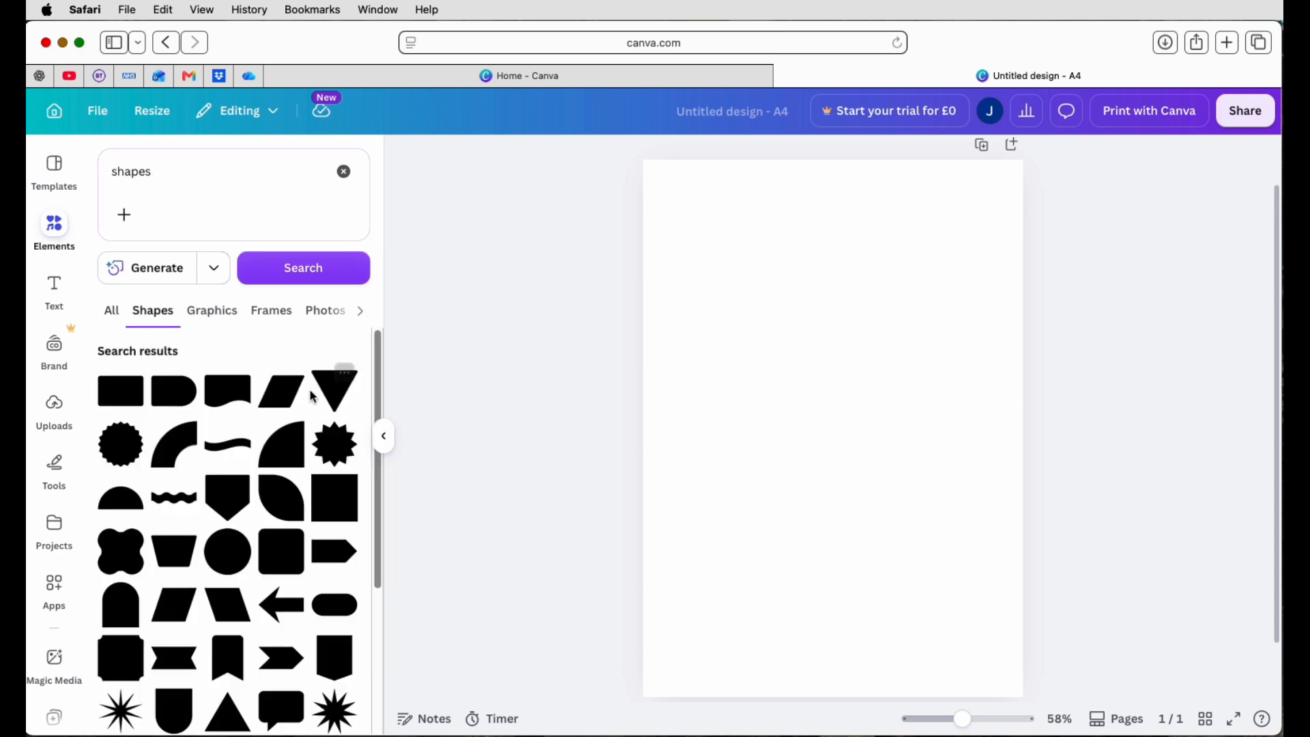
pyautogui.click(228, 551)
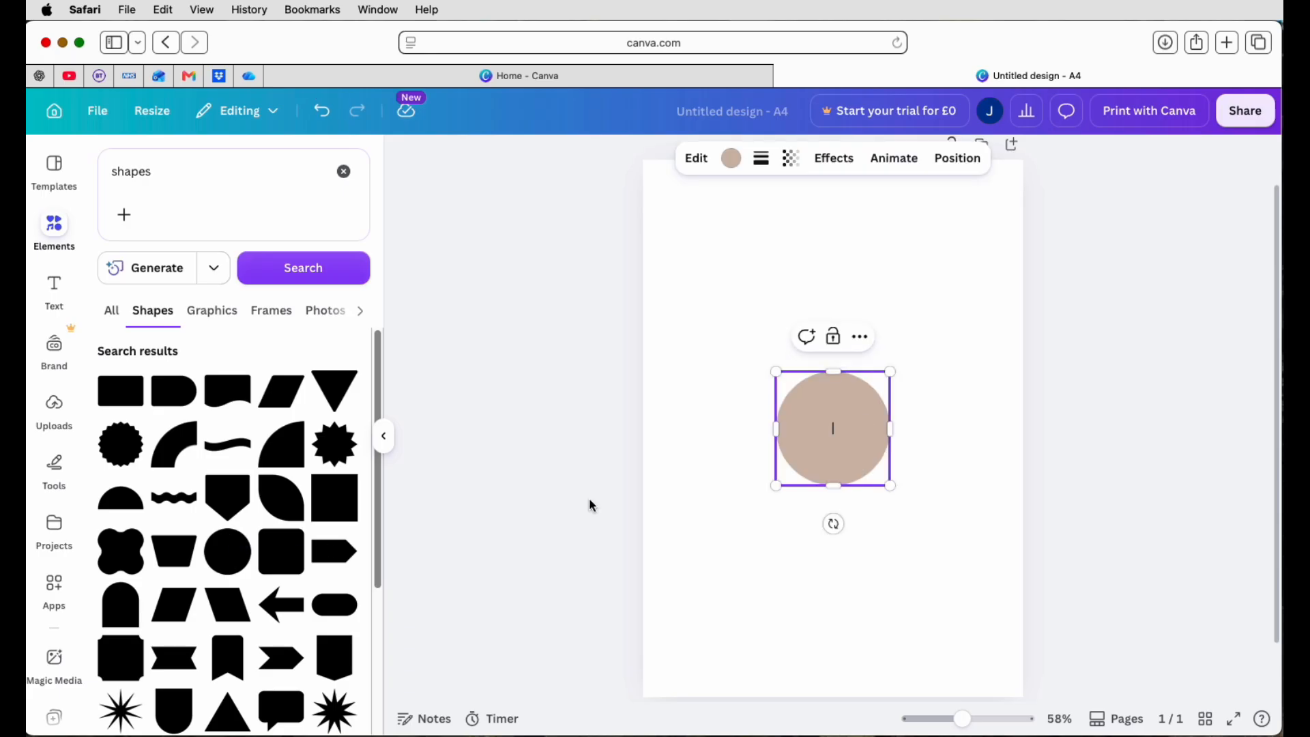
# Step: Give the circle a solid outline and set its fill to no colour
pyautogui.click(761, 161)
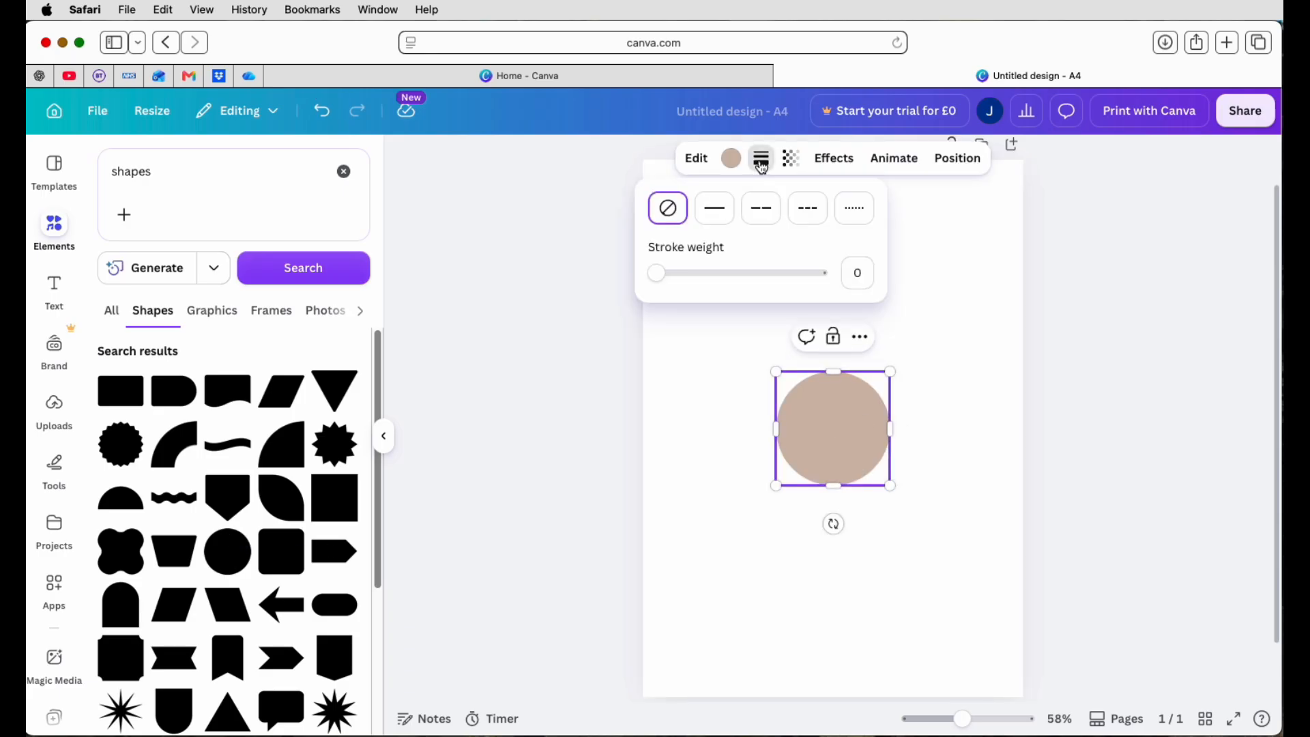
pyautogui.click(717, 216)
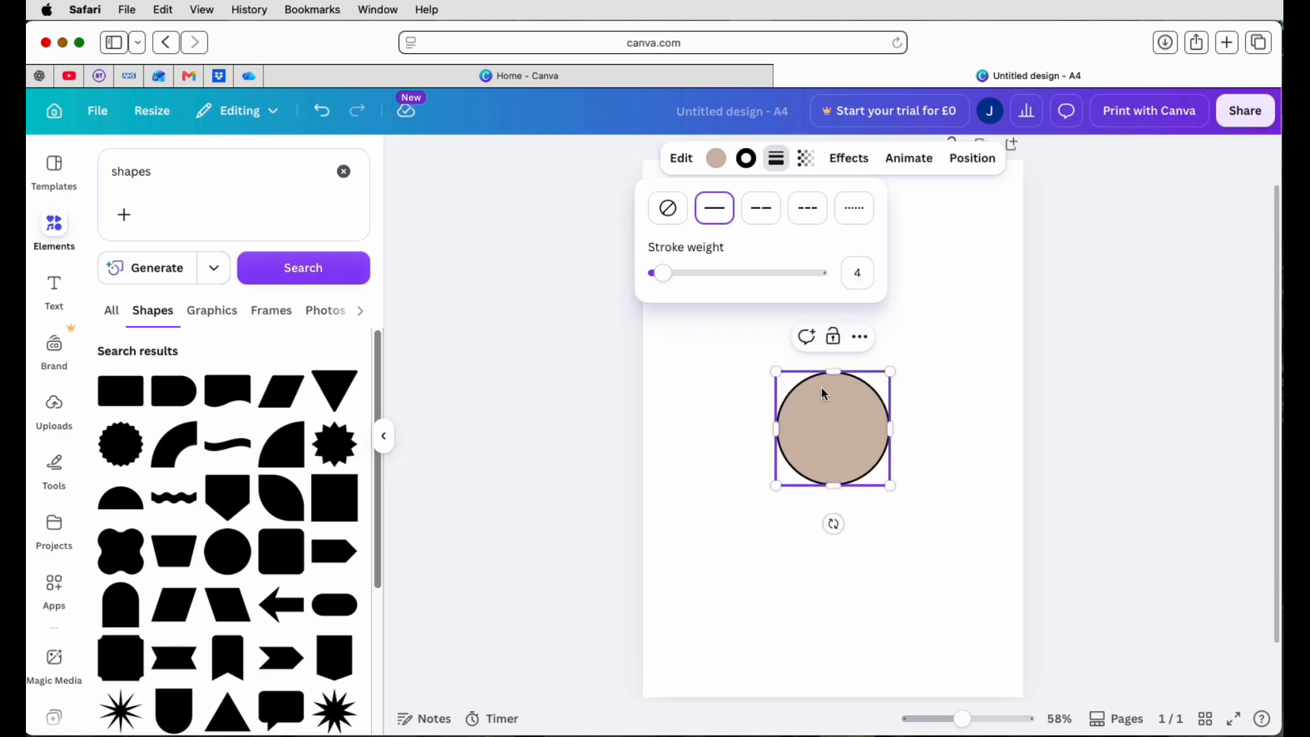
pyautogui.click(716, 159)
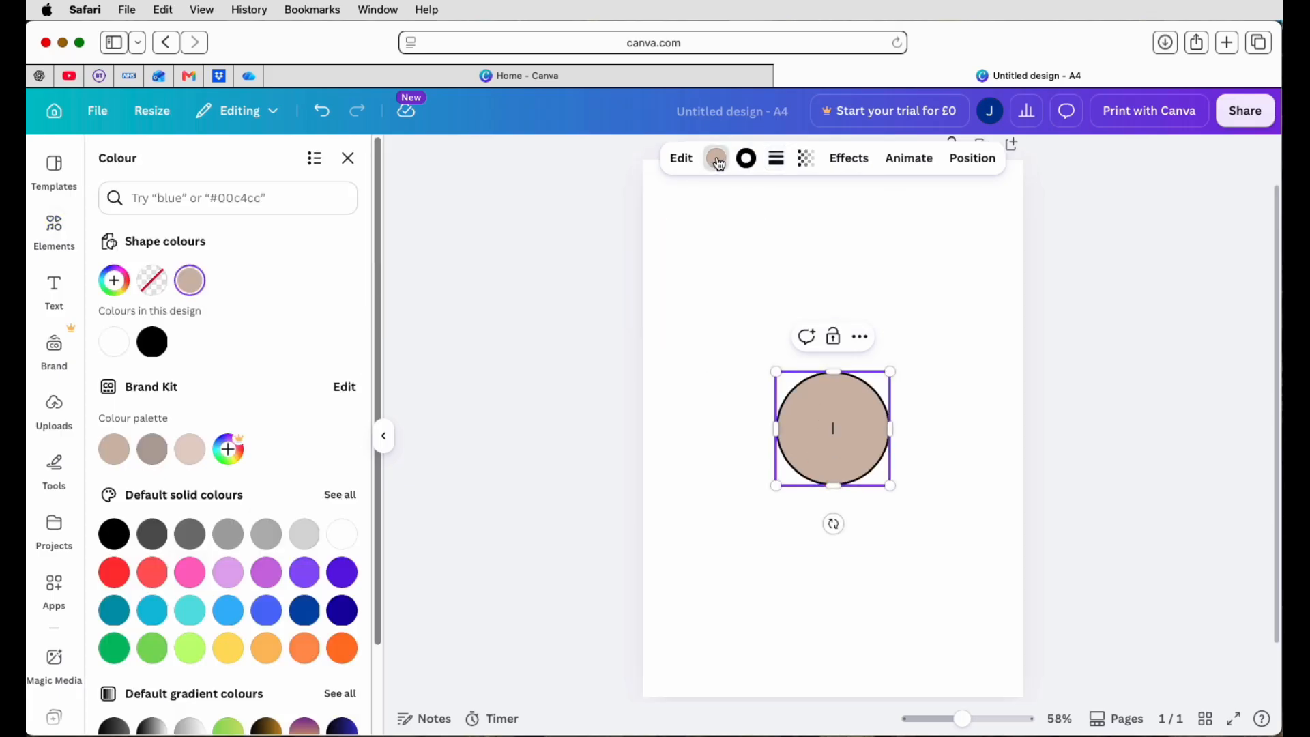
pyautogui.click(153, 281)
# Step: Shrink the outlined circle to bullet-point size and place it near the page's upper-left corner
pyautogui.moveTo(891, 486); pyautogui.dragTo(706, 245)
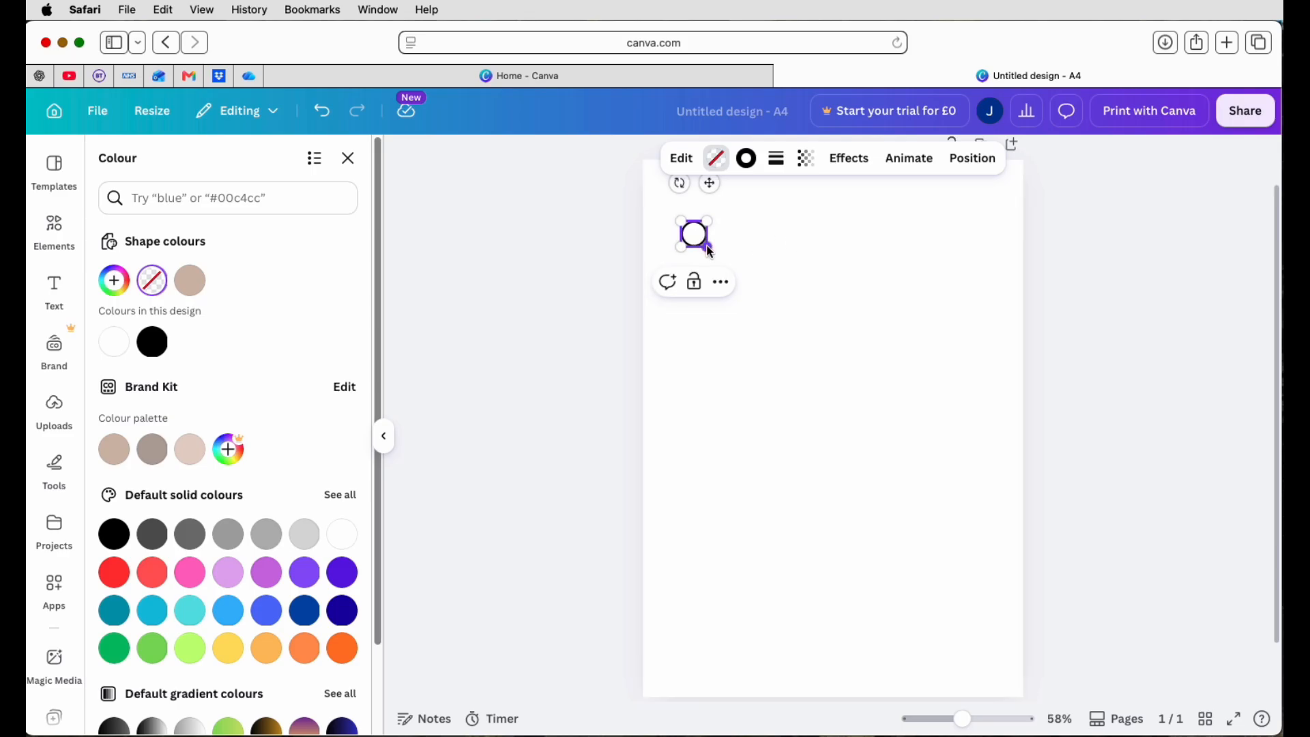
pyautogui.moveTo(709, 251); pyautogui.dragTo(702, 242)
pyautogui.click(829, 259)
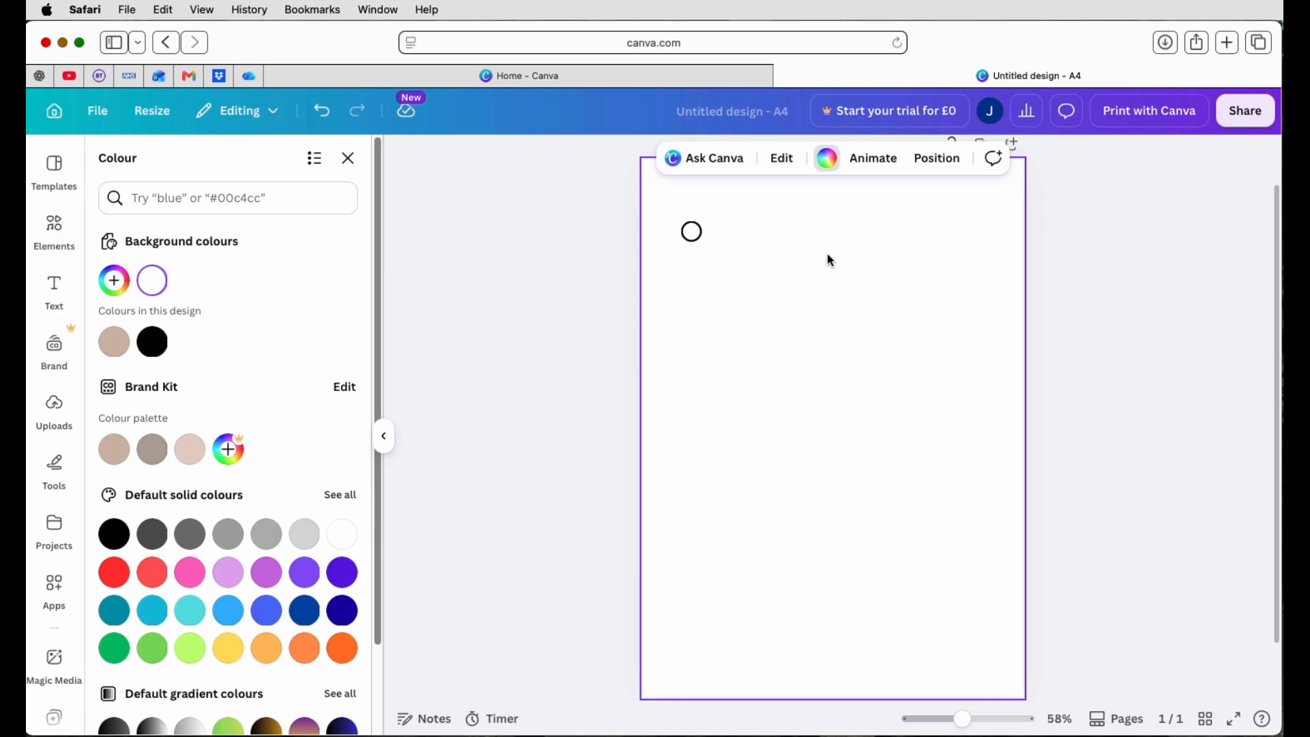
# Step: Duplicate the small circle three times, lining the copies up in an evenly spaced vertical column beneath it
pyautogui.click(699, 239)
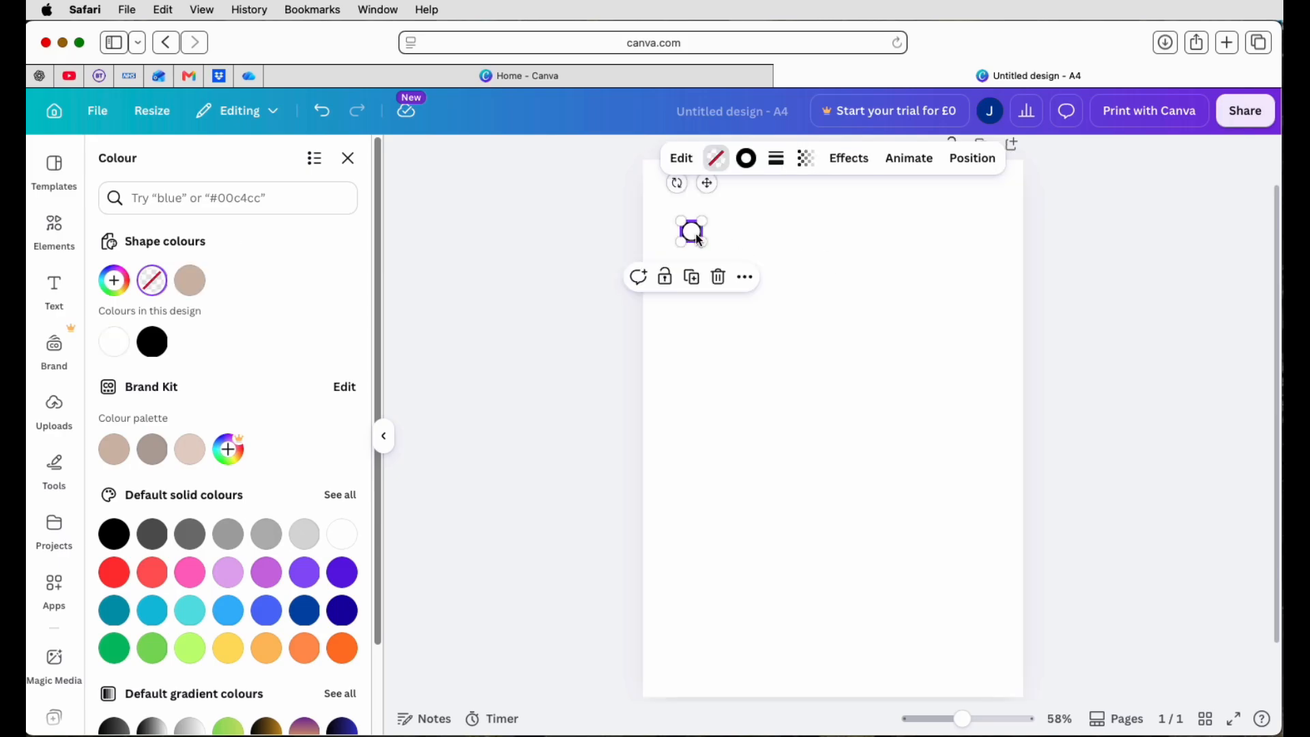
pyautogui.click(692, 279)
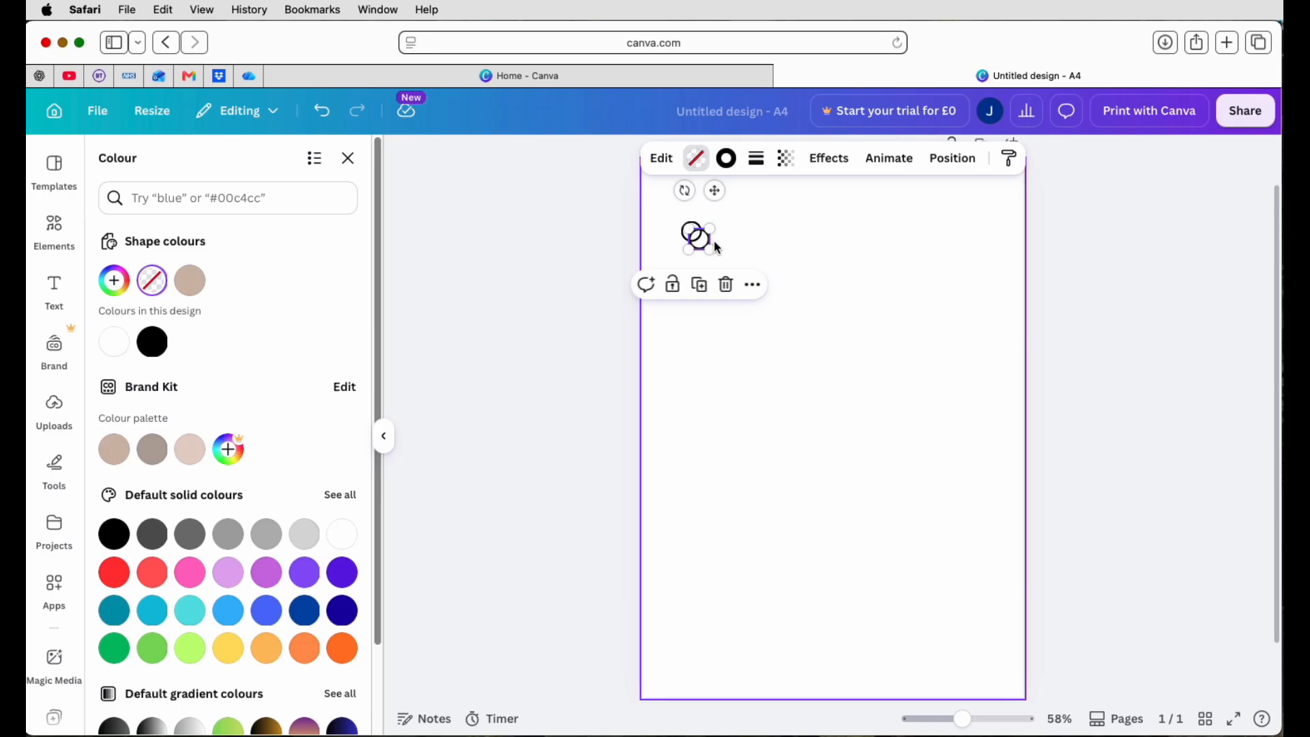
pyautogui.moveTo(702, 245); pyautogui.dragTo(697, 261)
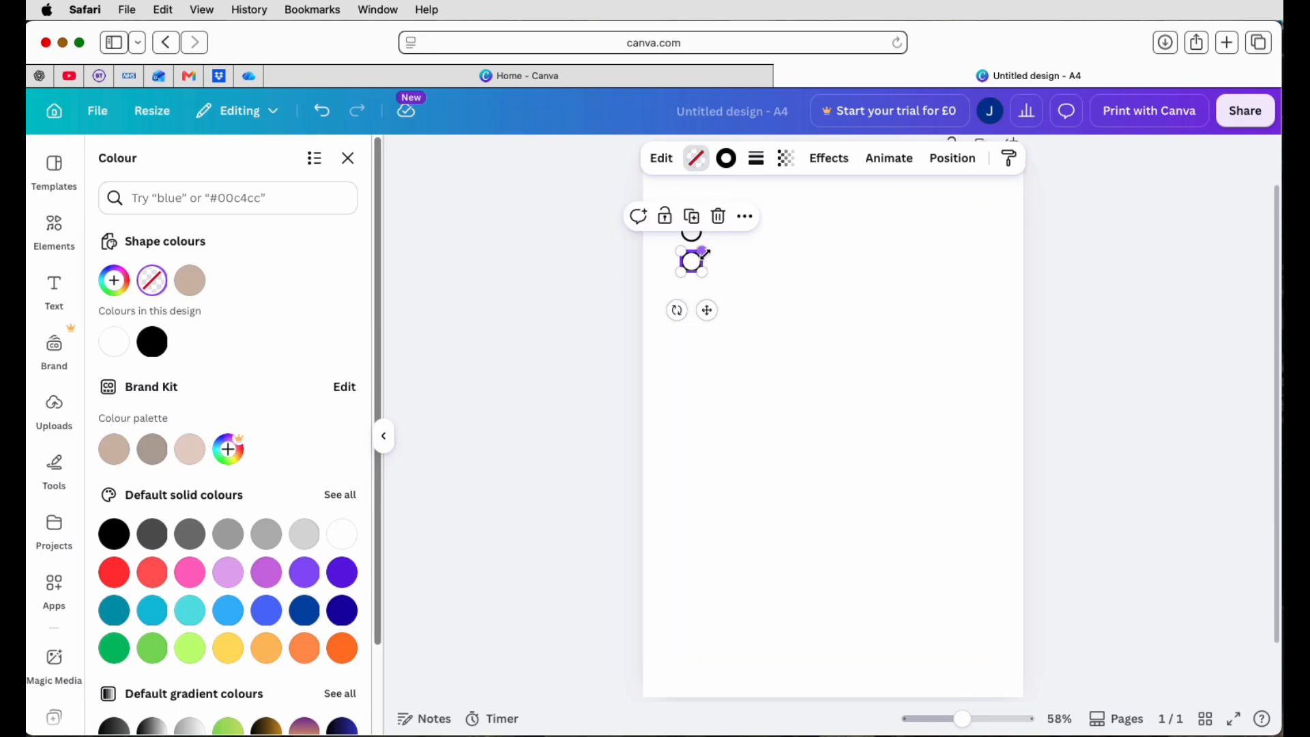
pyautogui.click(693, 218)
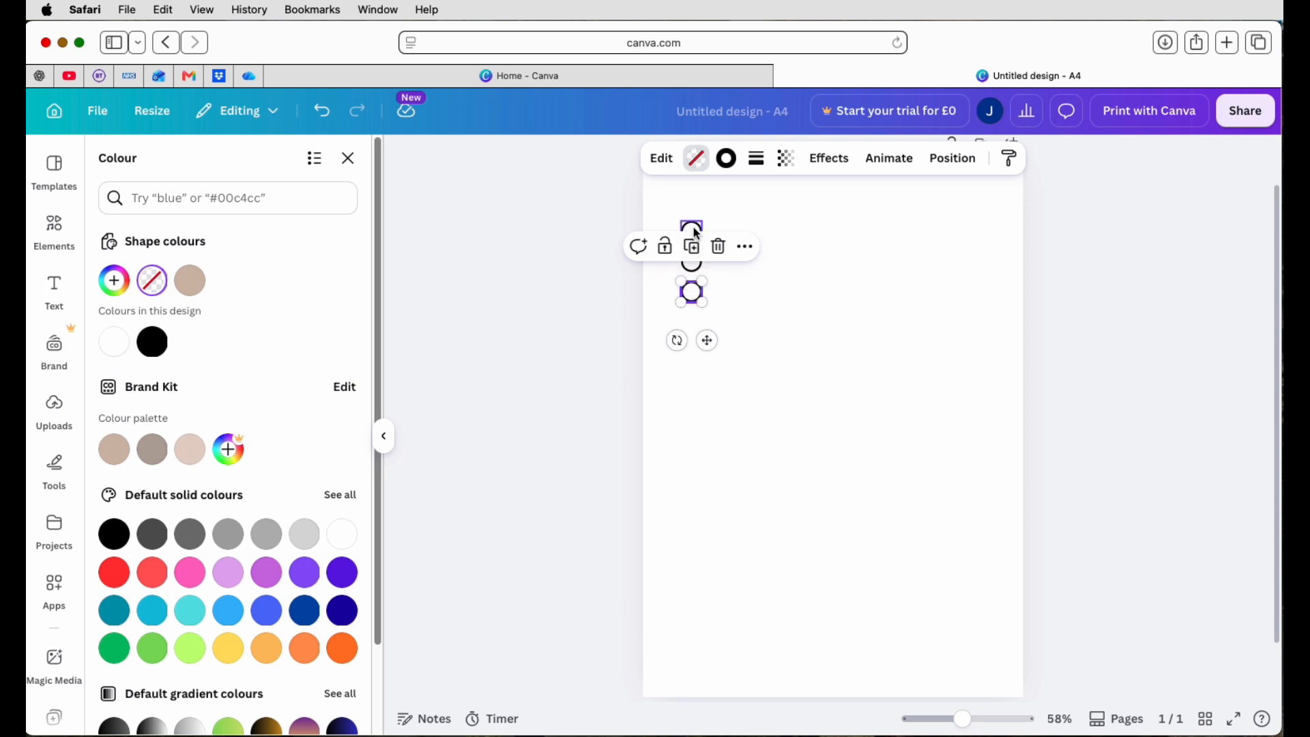
pyautogui.click(694, 249)
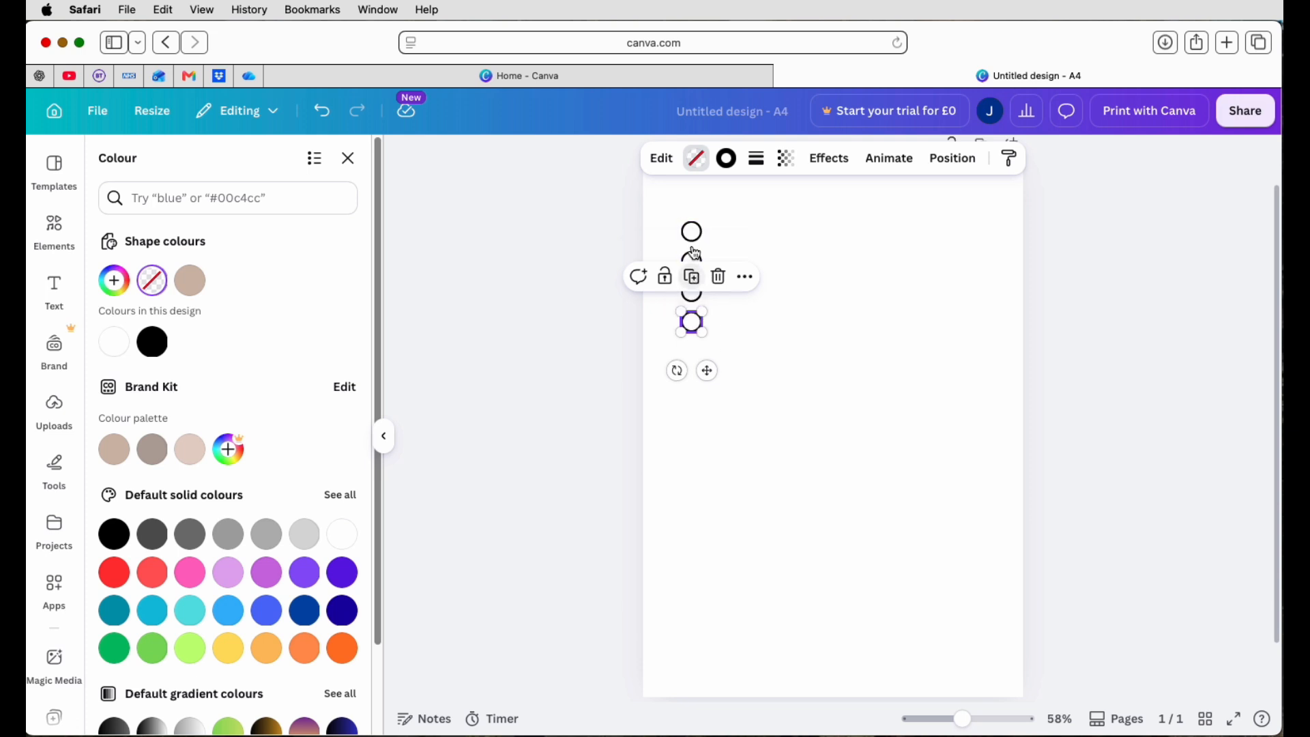
# Step: Duplicate the lowest circle seven more times to extend the evenly spaced column to eleven circles
pyautogui.click(693, 279)
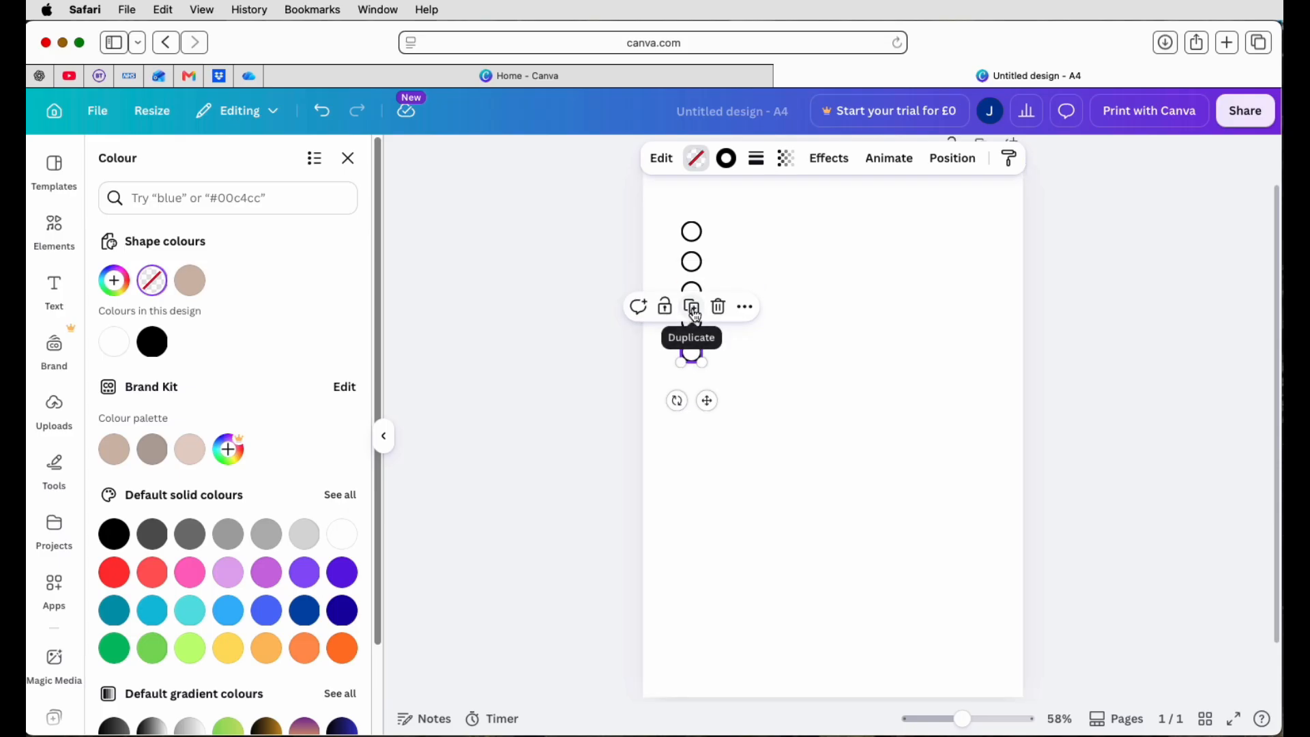
pyautogui.click(694, 312)
pyautogui.click(693, 338)
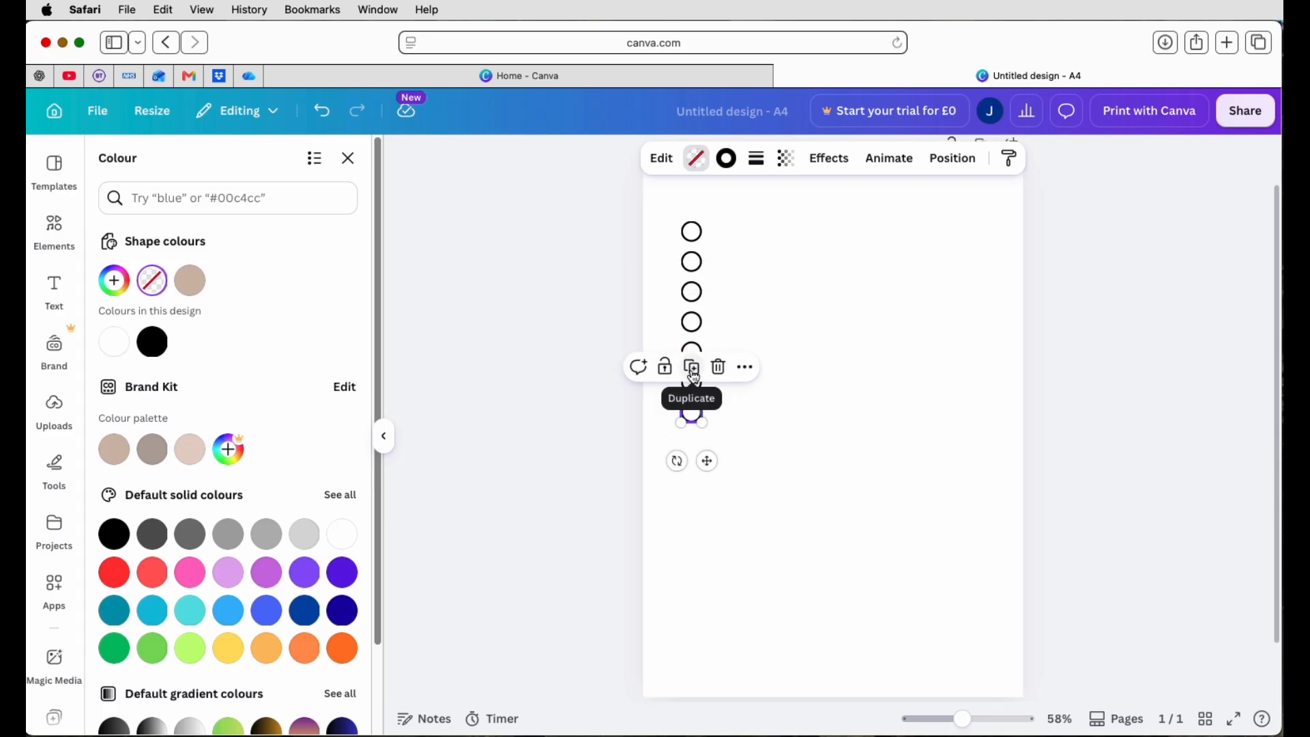
pyautogui.click(692, 367)
pyautogui.click(693, 398)
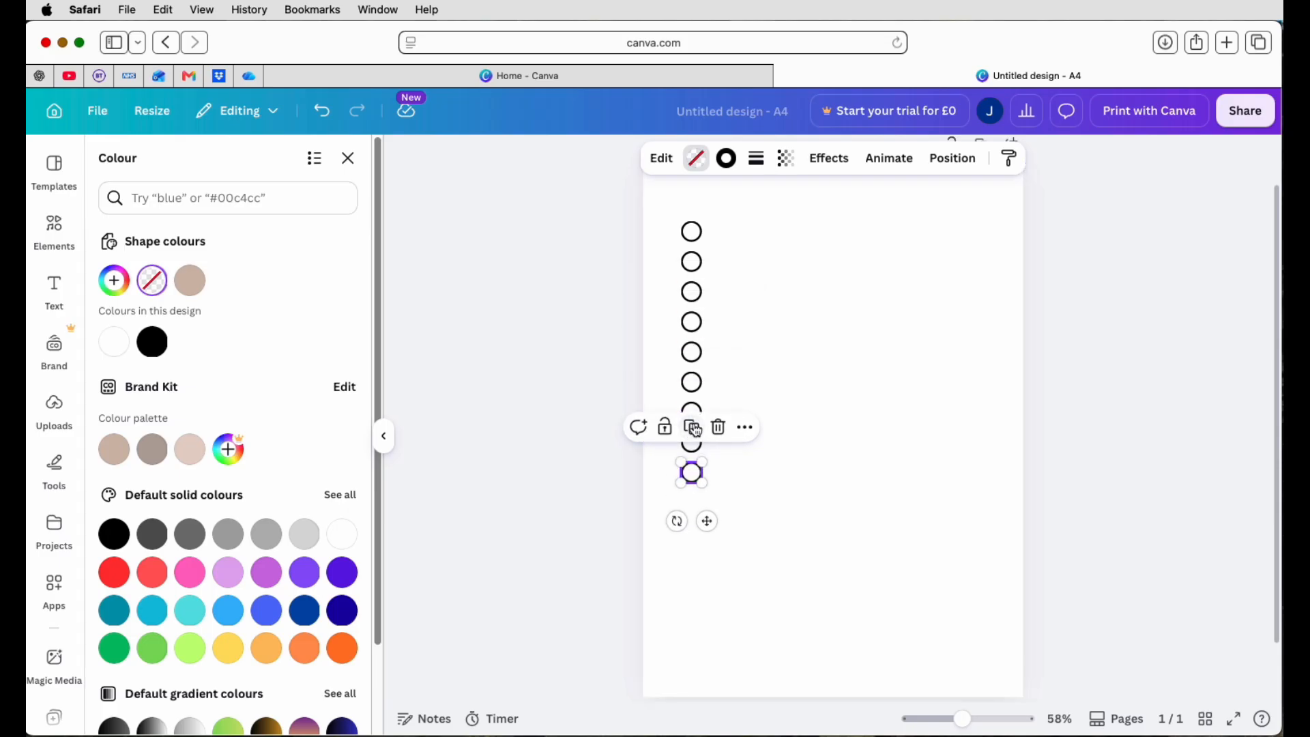
pyautogui.click(693, 429)
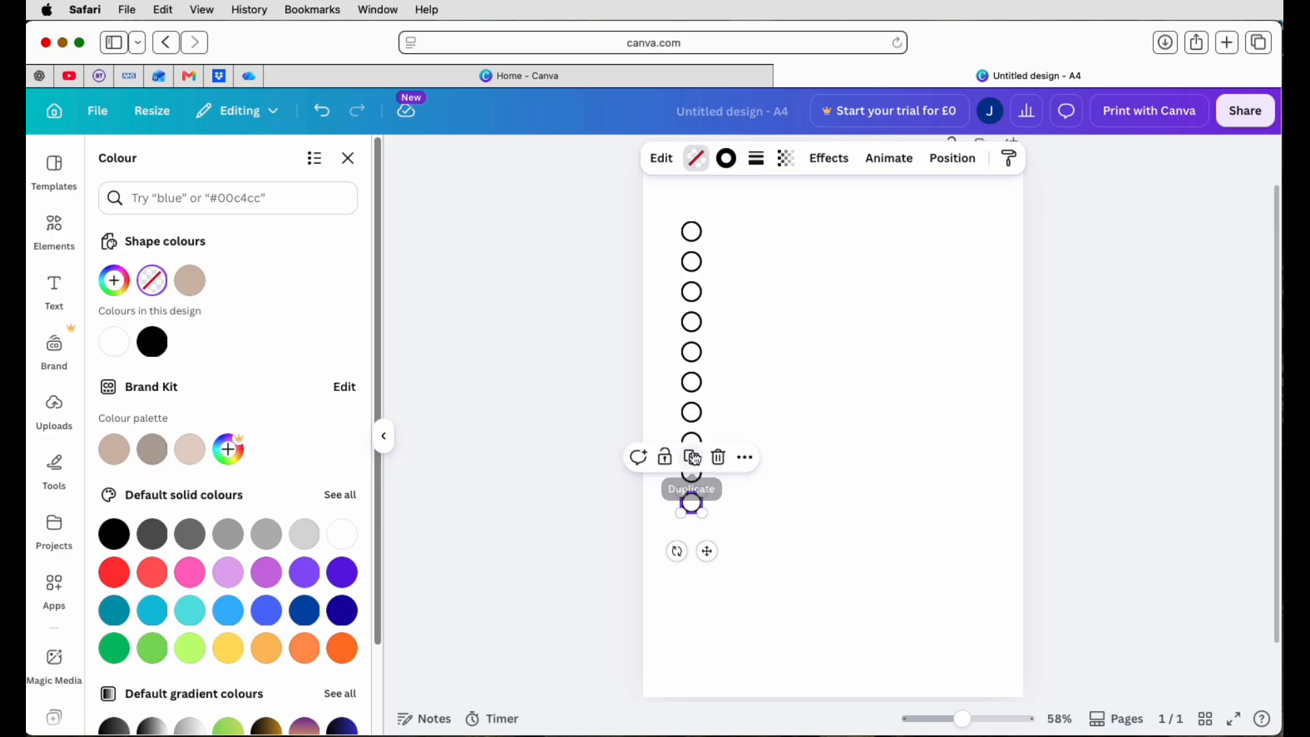
pyautogui.click(691, 457)
pyautogui.click(800, 403)
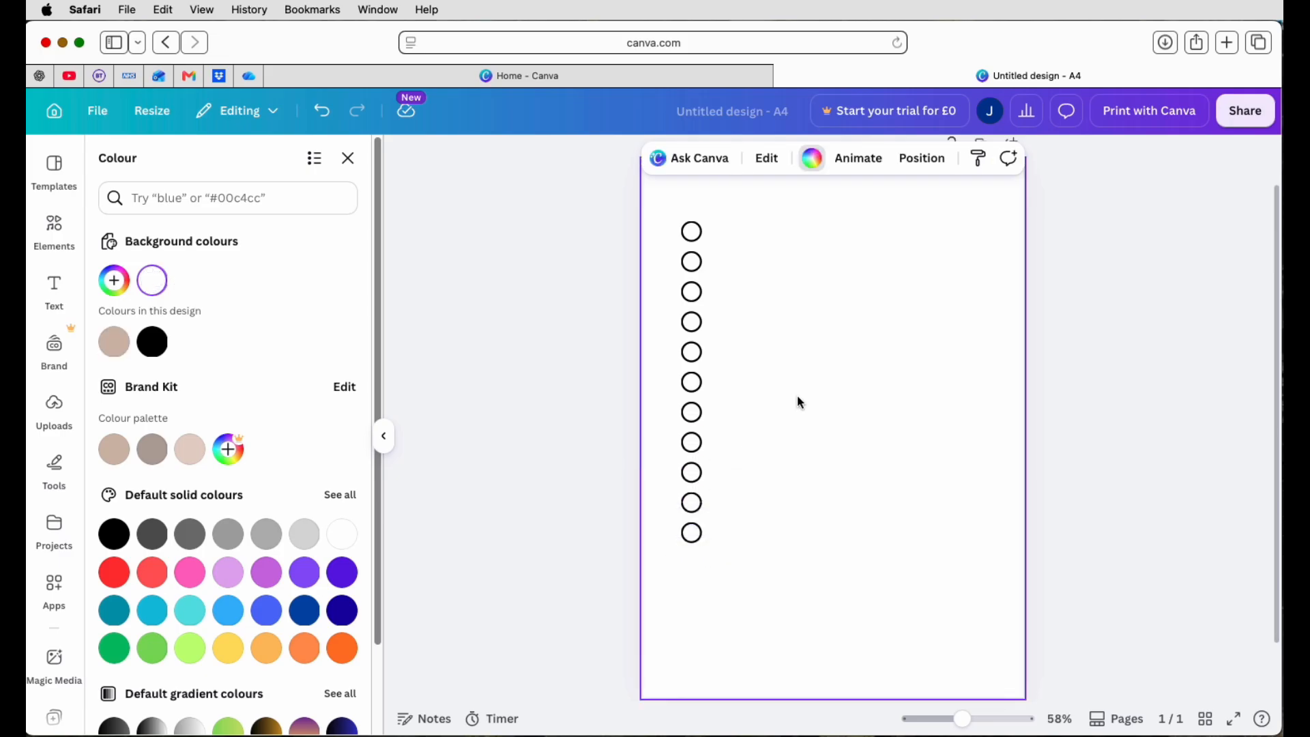
# Step: Open the position settings for the circles and shift the lowest circle slightly right, out of line with the column
pyautogui.moveTo(713, 219); pyautogui.dragTo(692, 543)
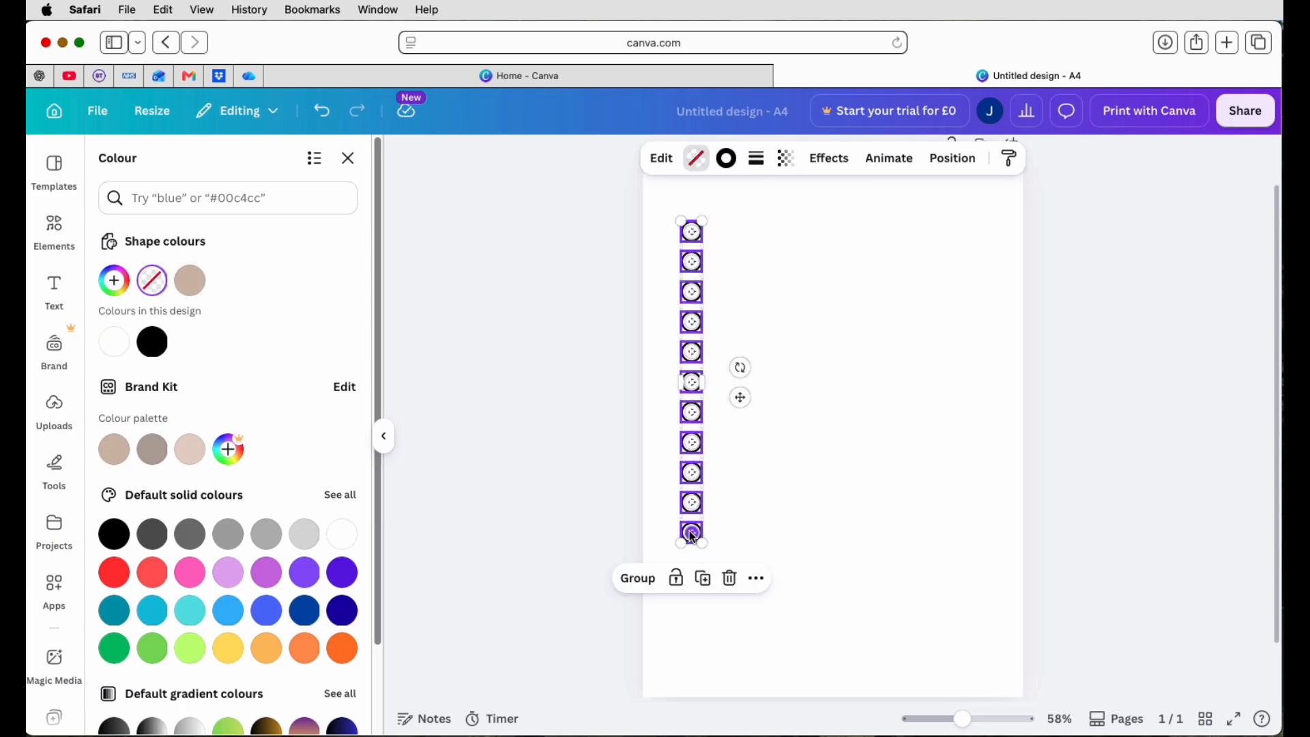
pyautogui.click(953, 159)
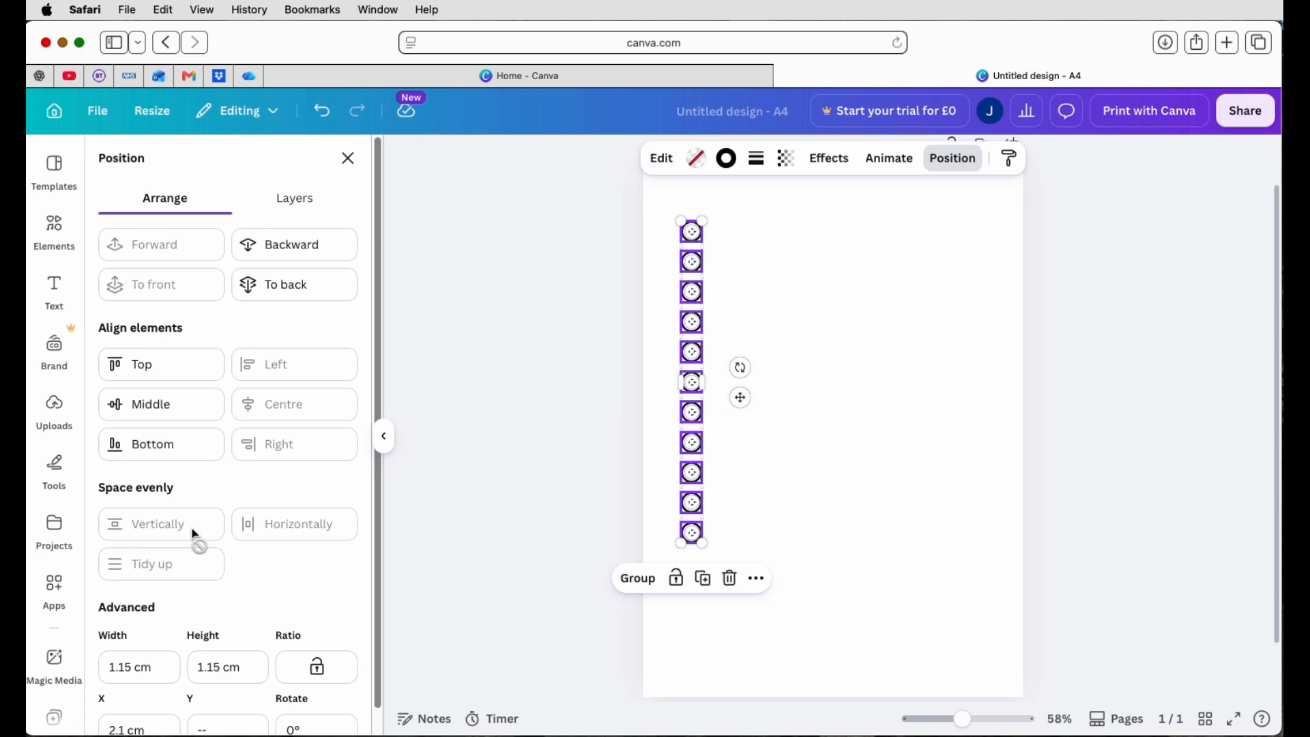
pyautogui.click(783, 530)
pyautogui.click(692, 532)
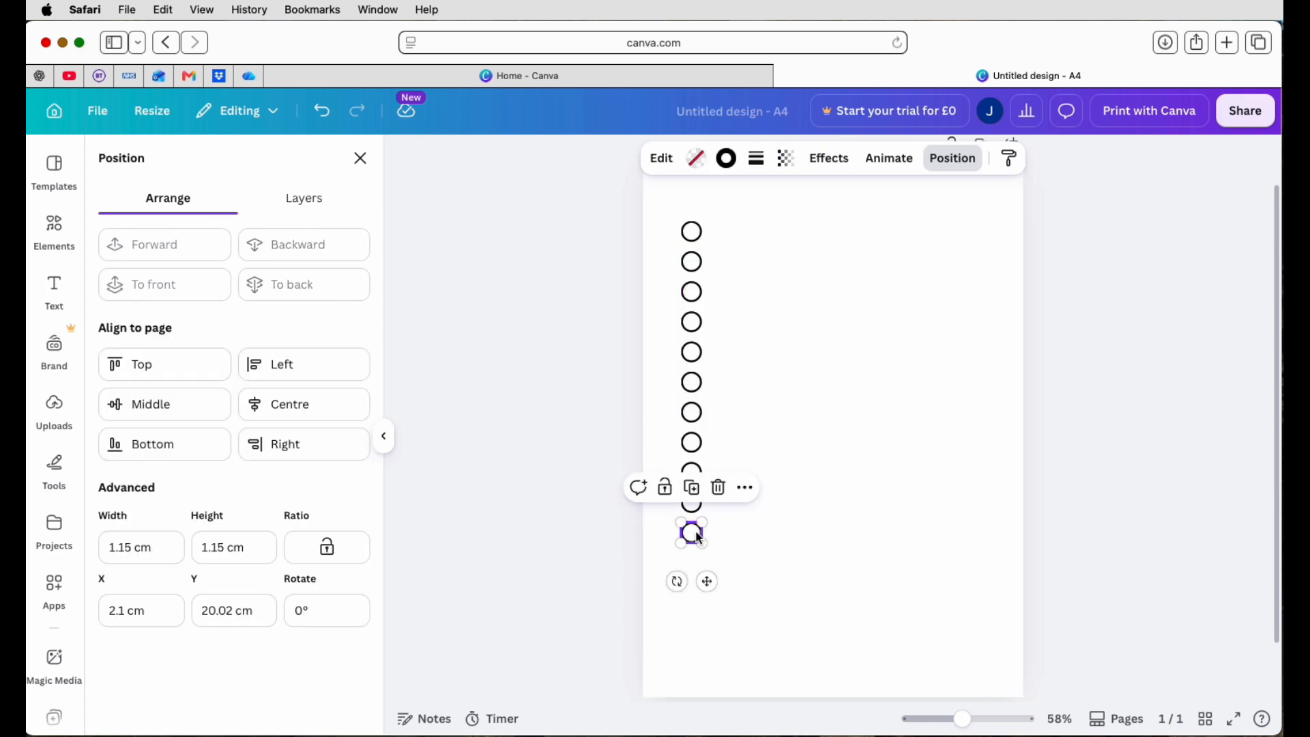
pyautogui.moveTo(691, 532); pyautogui.dragTo(703, 538)
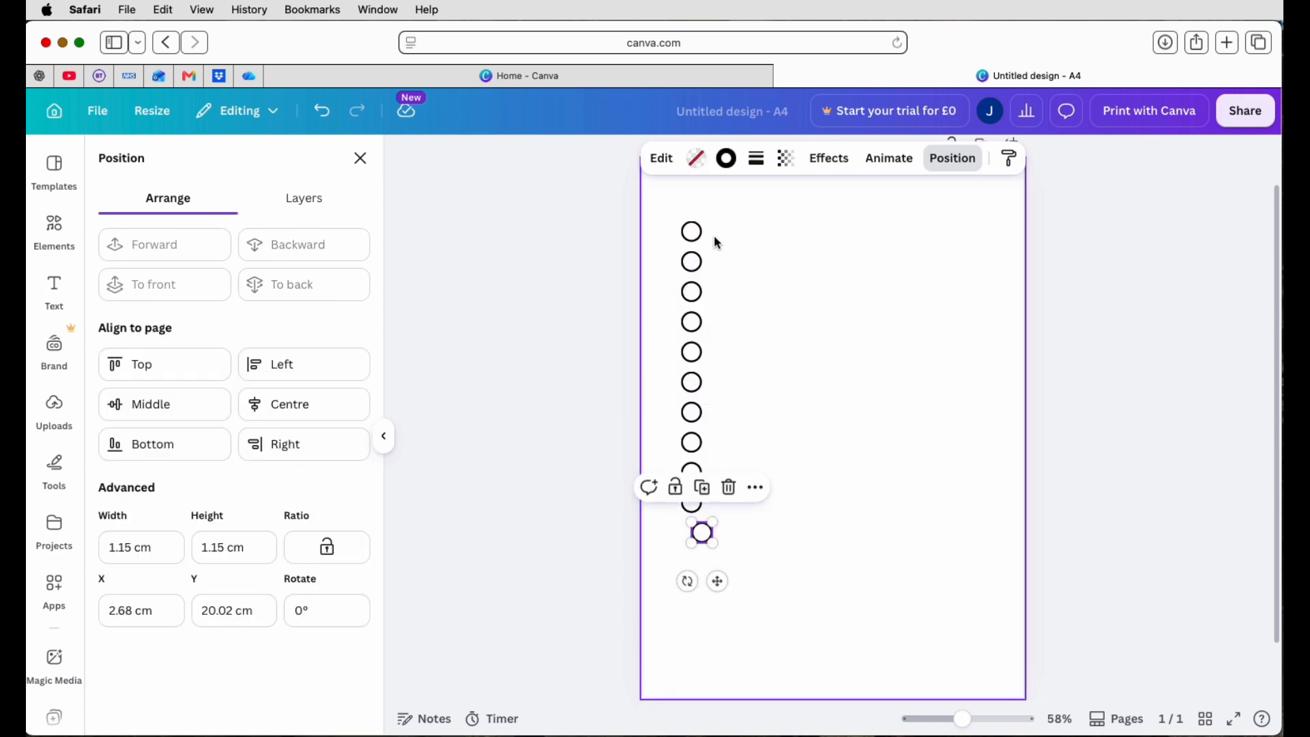
# Step: Align all eleven circles by their centres with even vertical spacing, and group them
pyautogui.moveTo(709, 217); pyautogui.dragTo(692, 537)
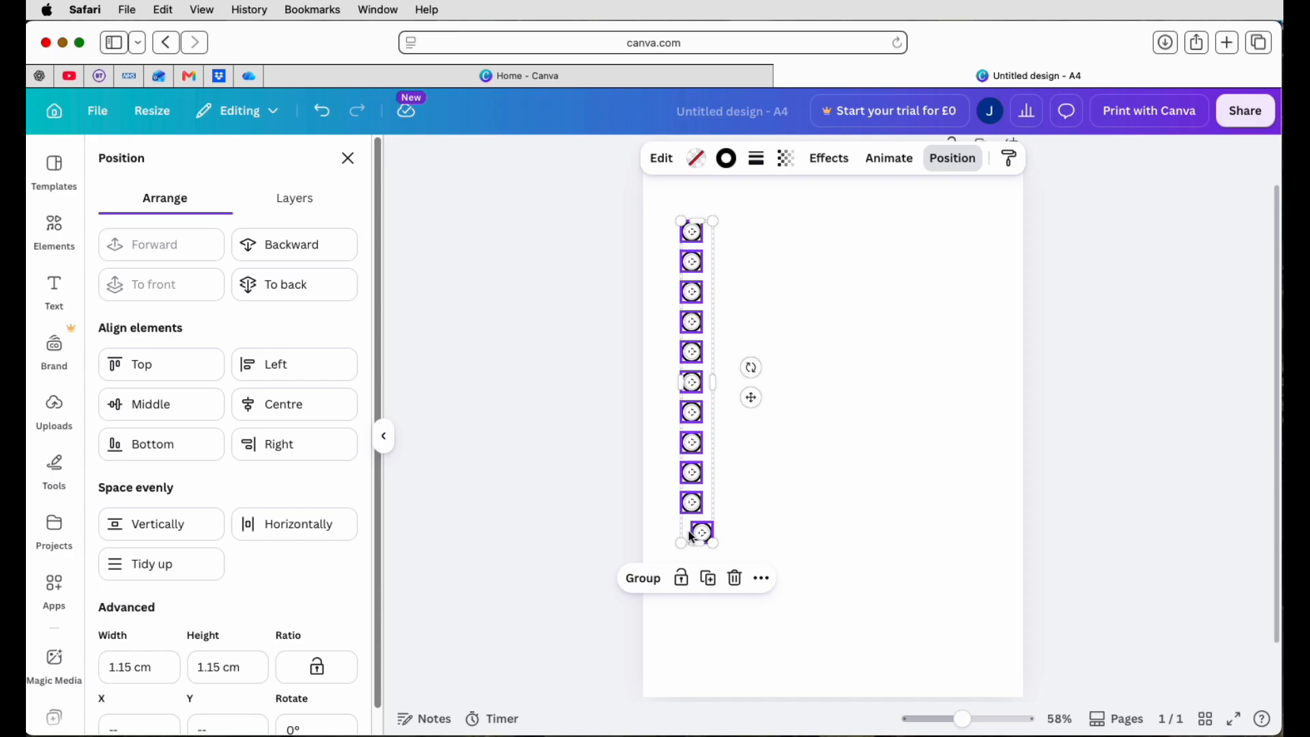
pyautogui.click(254, 413)
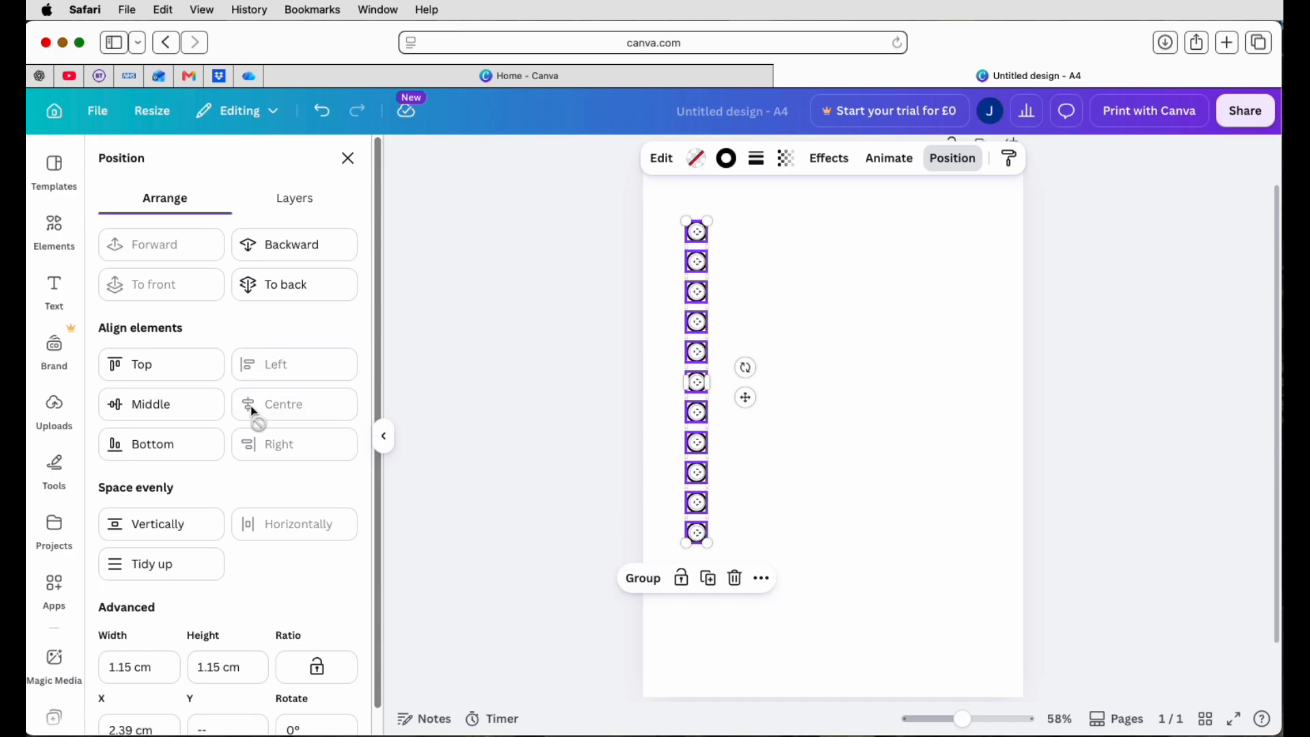
pyautogui.click(161, 531)
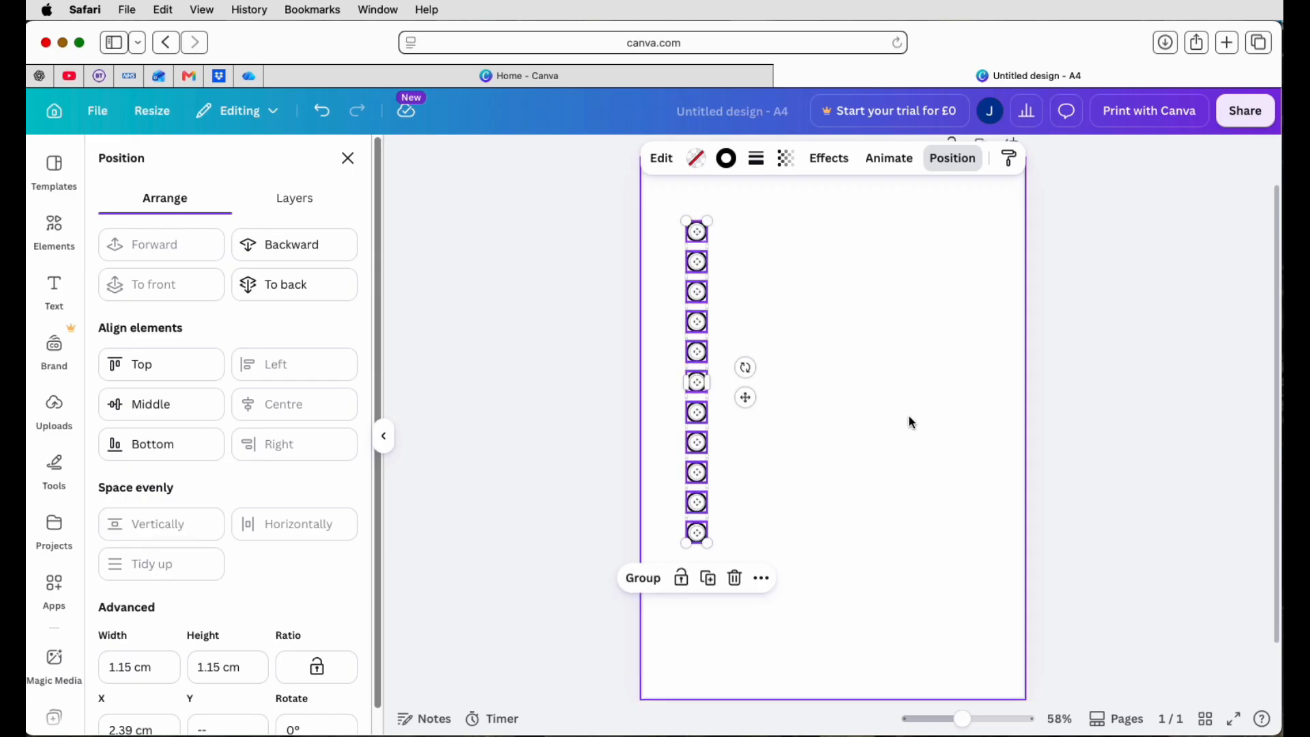
pyautogui.click(642, 579)
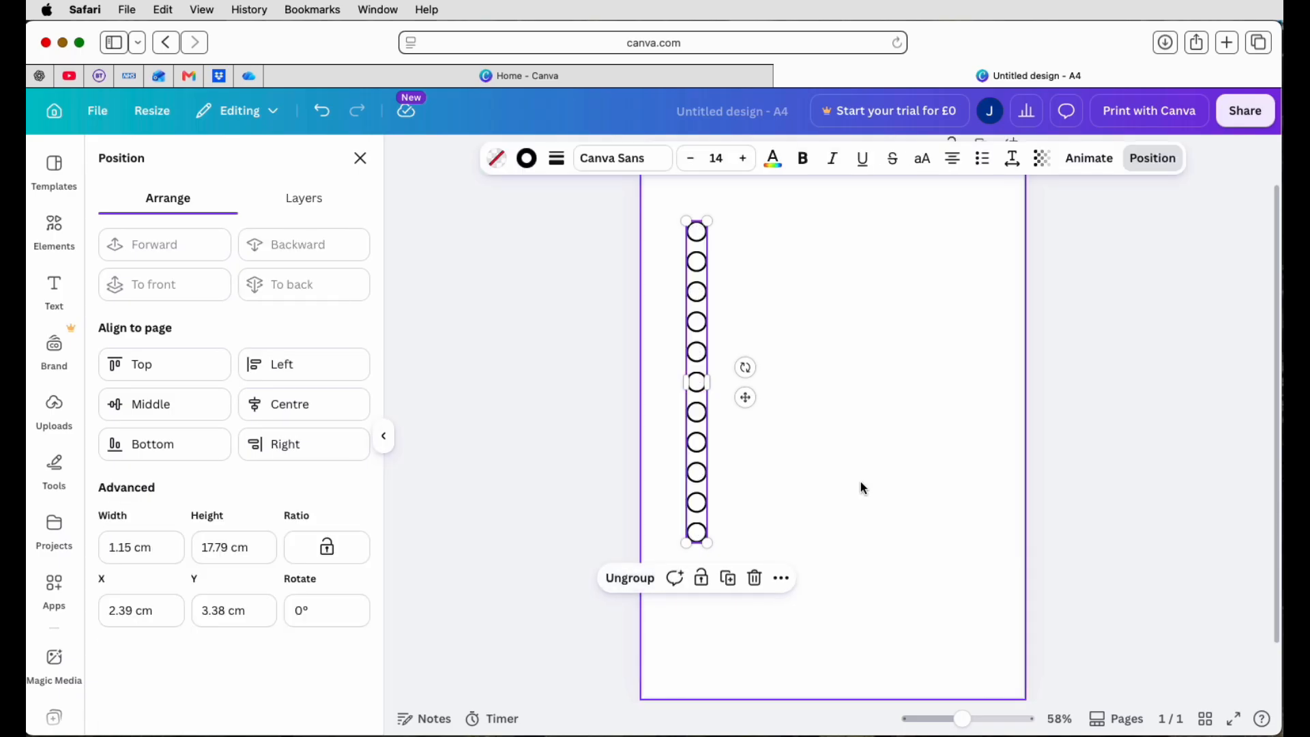
pyautogui.click(882, 461)
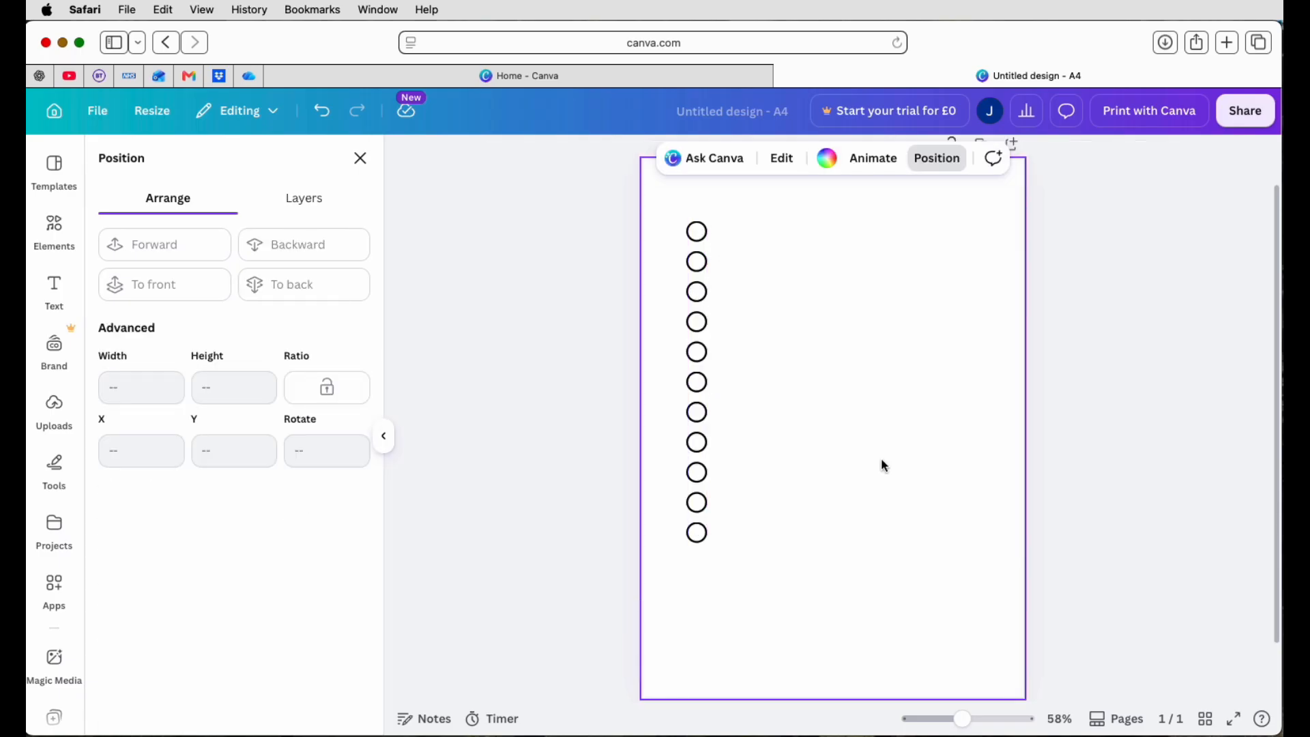
# Step: Search the elements for "line" and add the plain solid line to the page
pyautogui.click(58, 232)
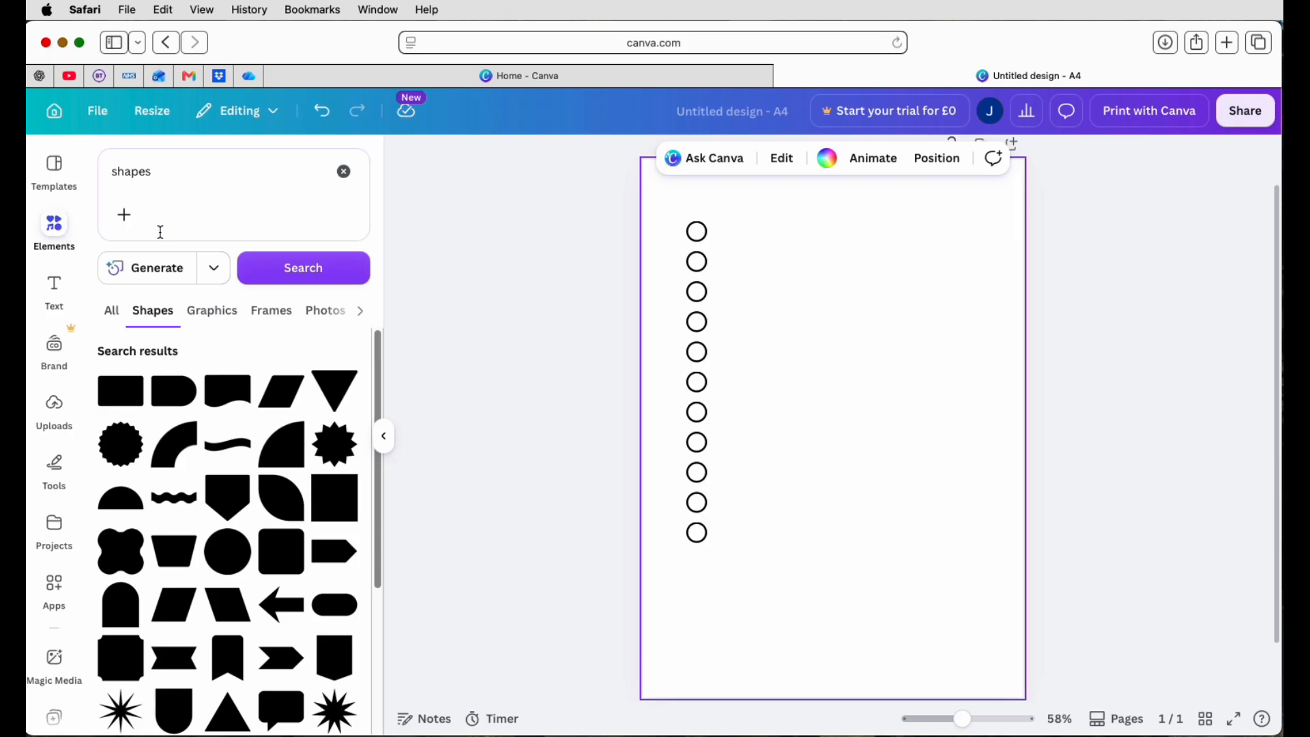
pyautogui.click(165, 177)
pyautogui.moveTo(164, 175); pyautogui.dragTo(99, 172)
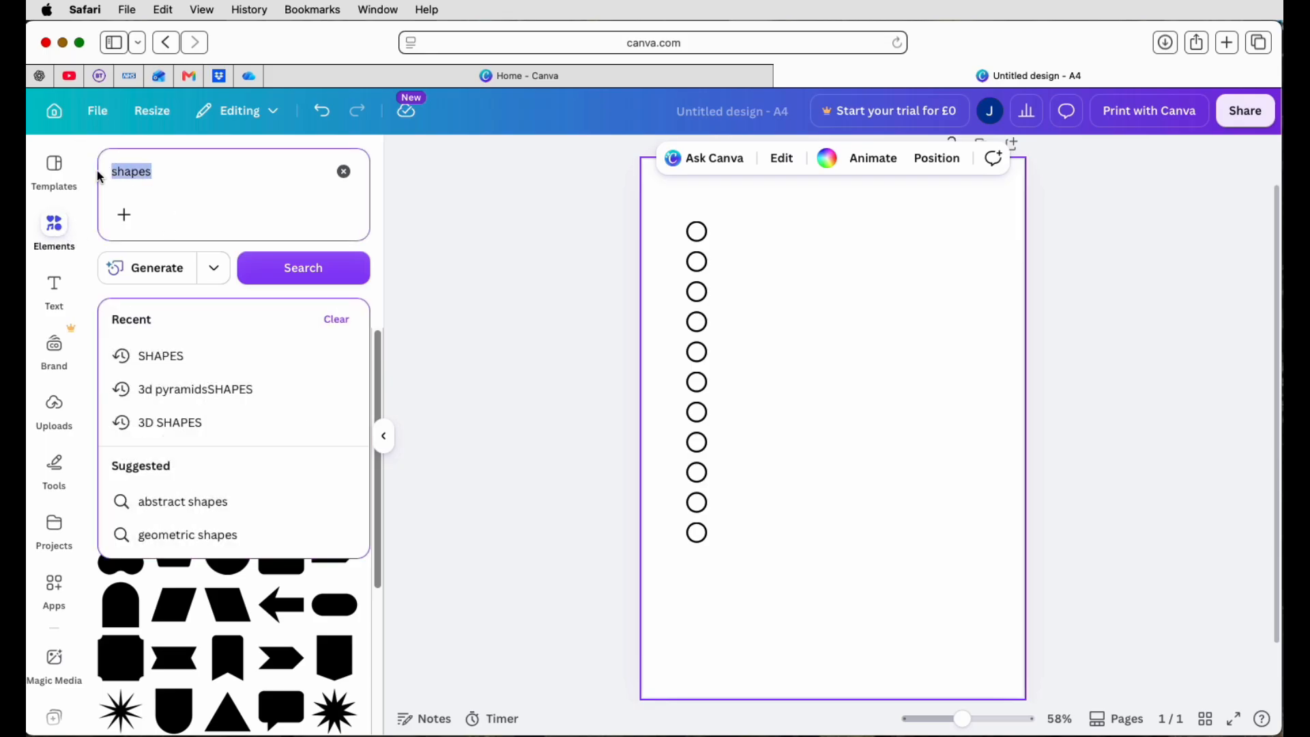
pyautogui.write('line')
pyautogui.press('Return')
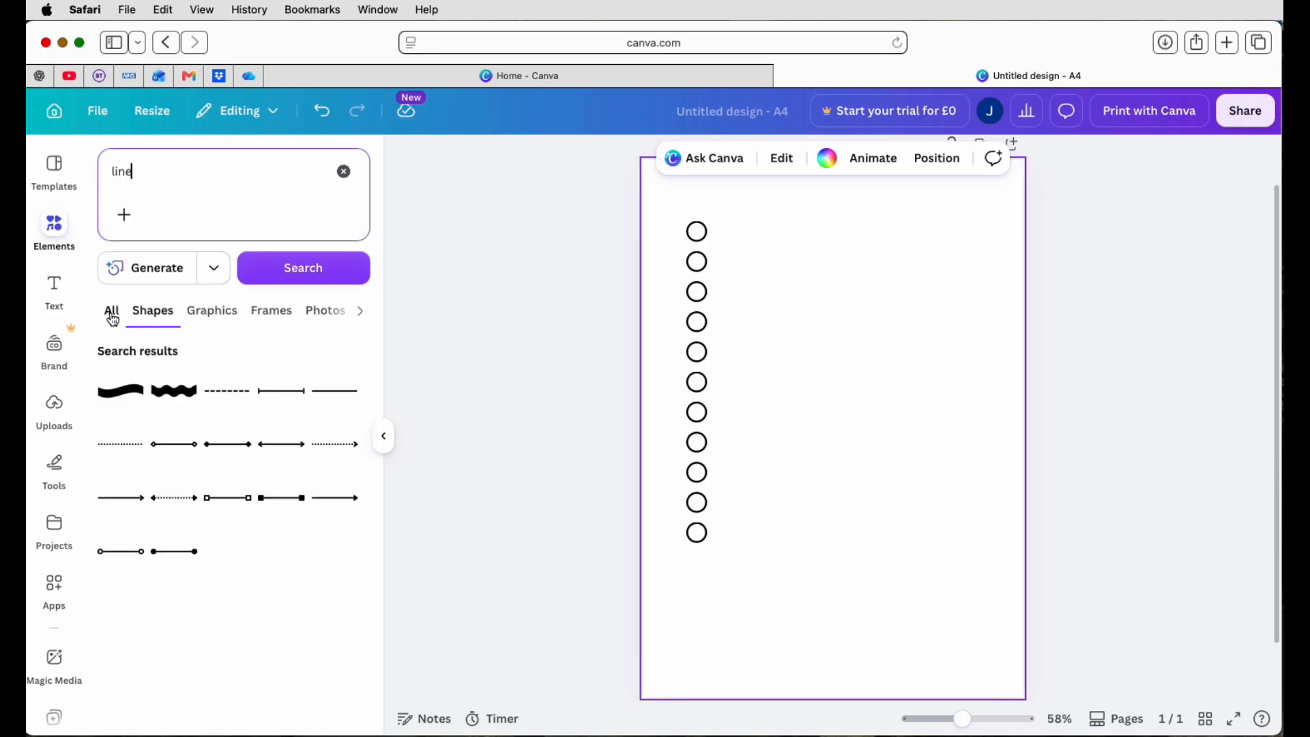
pyautogui.click(337, 394)
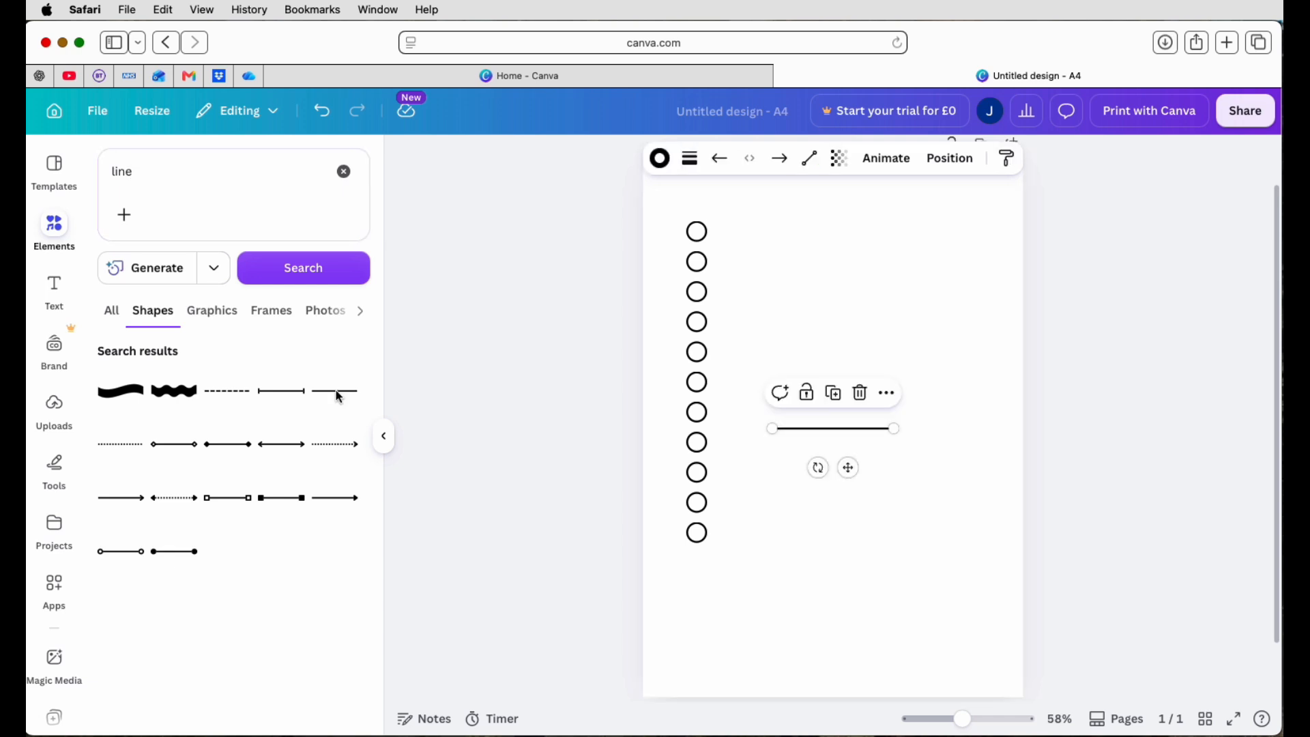
# Step: Move the line up to the first circle and level it with that circle's lower edge
pyautogui.moveTo(848, 468); pyautogui.dragTo(791, 280)
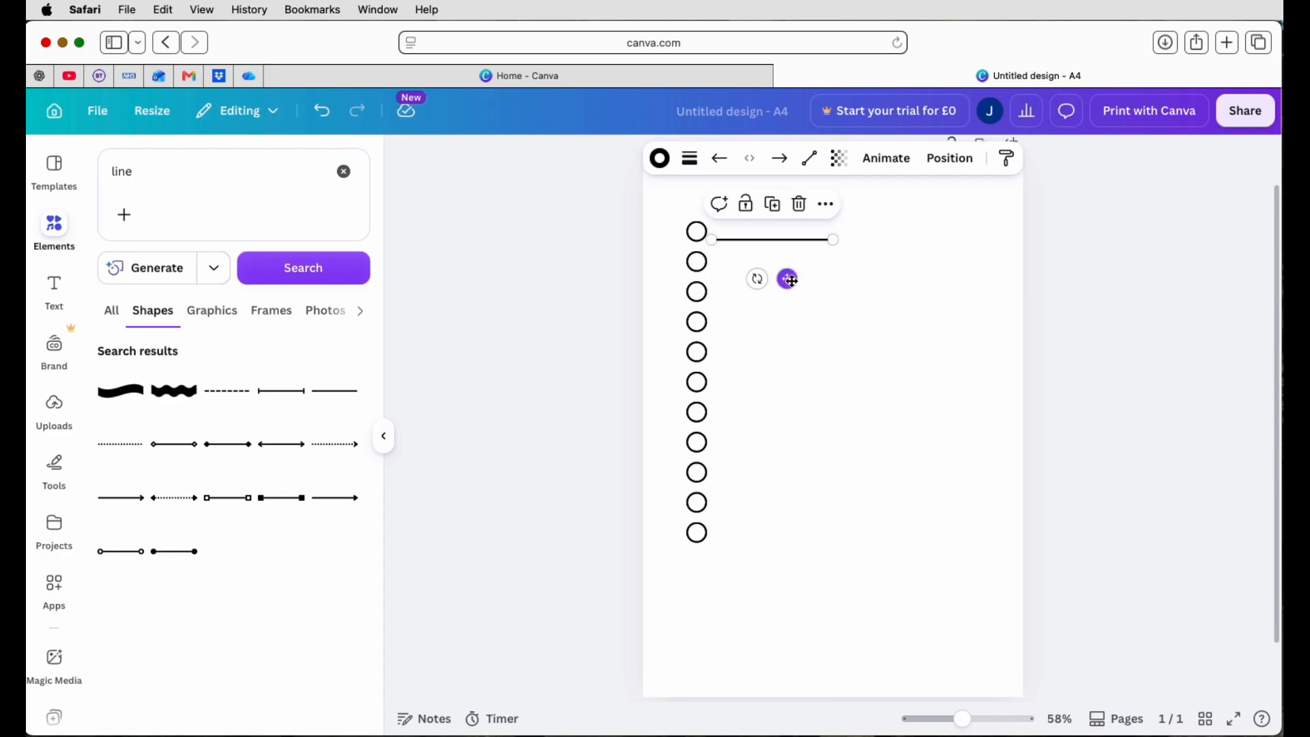
pyautogui.moveTo(962, 719); pyautogui.dragTo(991, 722)
pyautogui.moveTo(807, 408); pyautogui.dragTo(769, 405)
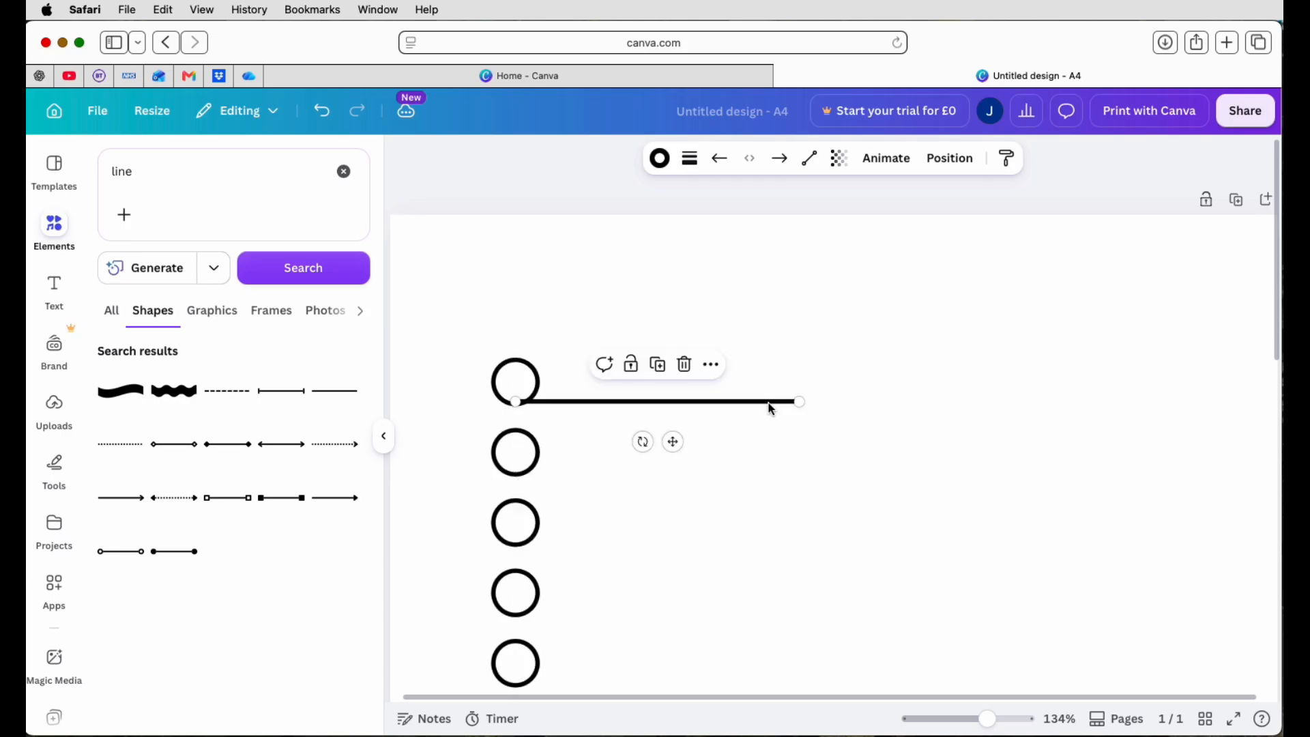
pyautogui.press('Down')
pyautogui.press('Down')
pyautogui.press('Down')
pyautogui.press('Down')
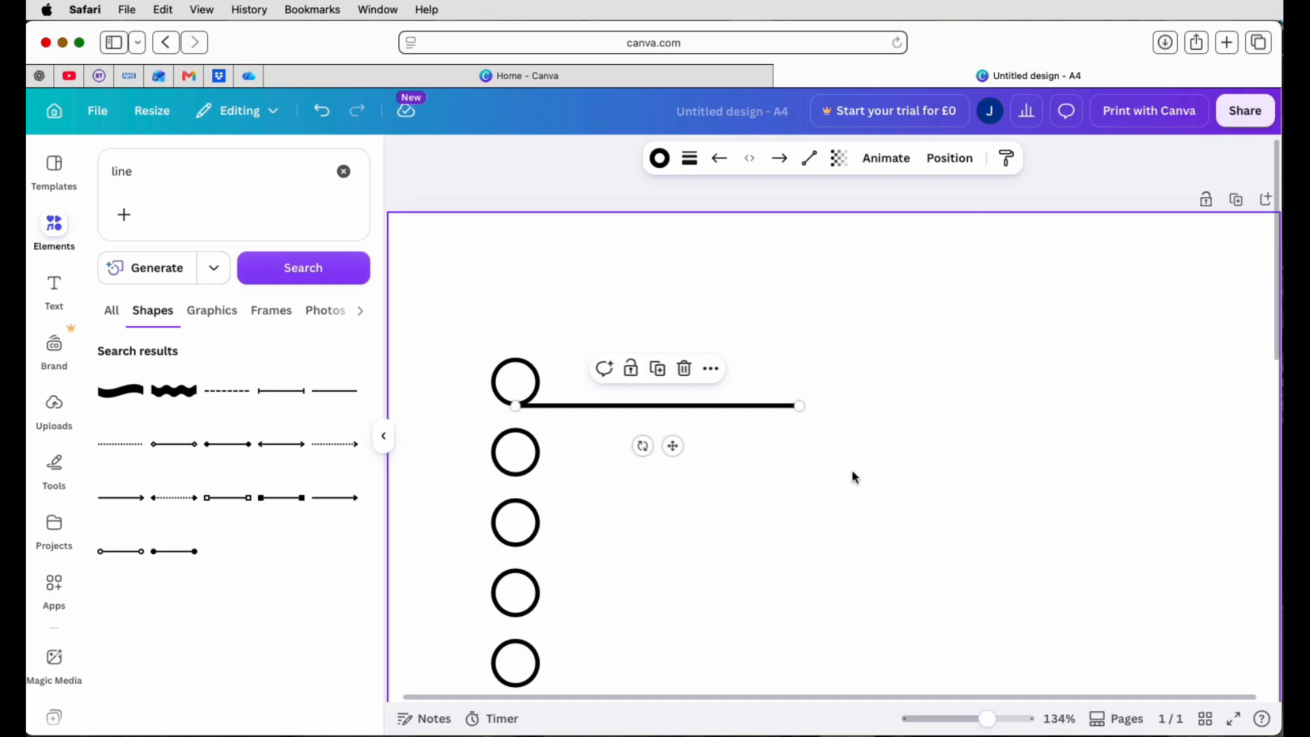
# Step: Nudge the line right until a small gap separates it from the first circle
pyautogui.press('Right')
pyautogui.press('Right')
pyautogui.press('Right')
pyautogui.press('Right')
pyautogui.press('Right')
pyautogui.press('Right')
pyautogui.press('Right')
pyautogui.press('Right')
pyautogui.press('Right')
pyautogui.press('Right')
pyautogui.press('Right')
pyautogui.press('Right')
pyautogui.press('Right')
pyautogui.press('Right')
pyautogui.press('Right')
pyautogui.press('Right')
pyautogui.press('Right')
pyautogui.press('Right')
pyautogui.press('Right')
pyautogui.press('Right')
pyautogui.press('Right')
pyautogui.press('Right')
pyautogui.press('Right')
pyautogui.press('Right')
pyautogui.press('Right')
pyautogui.press('Right')
pyautogui.press('Right')
pyautogui.press('Right')
pyautogui.press('Right')
pyautogui.press('Right')
pyautogui.press('Right')
pyautogui.press('Right')
pyautogui.press('Right')
pyautogui.press('Right')
pyautogui.press('Right')
pyautogui.press('Right')
pyautogui.press('Right')
pyautogui.press('Right')
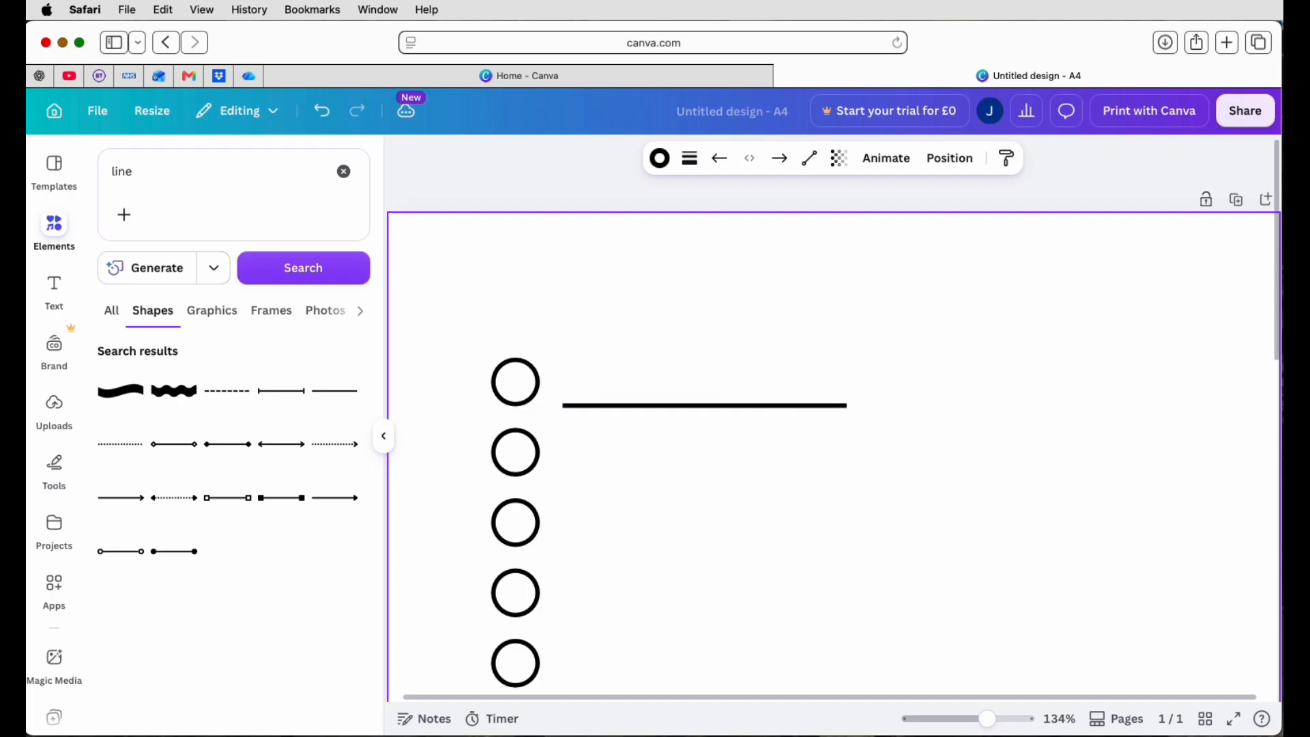
# Step: Lengthen the line to the right and place a duplicate directly beneath it, beside the second circle
pyautogui.scroll(-1, 880, 442)
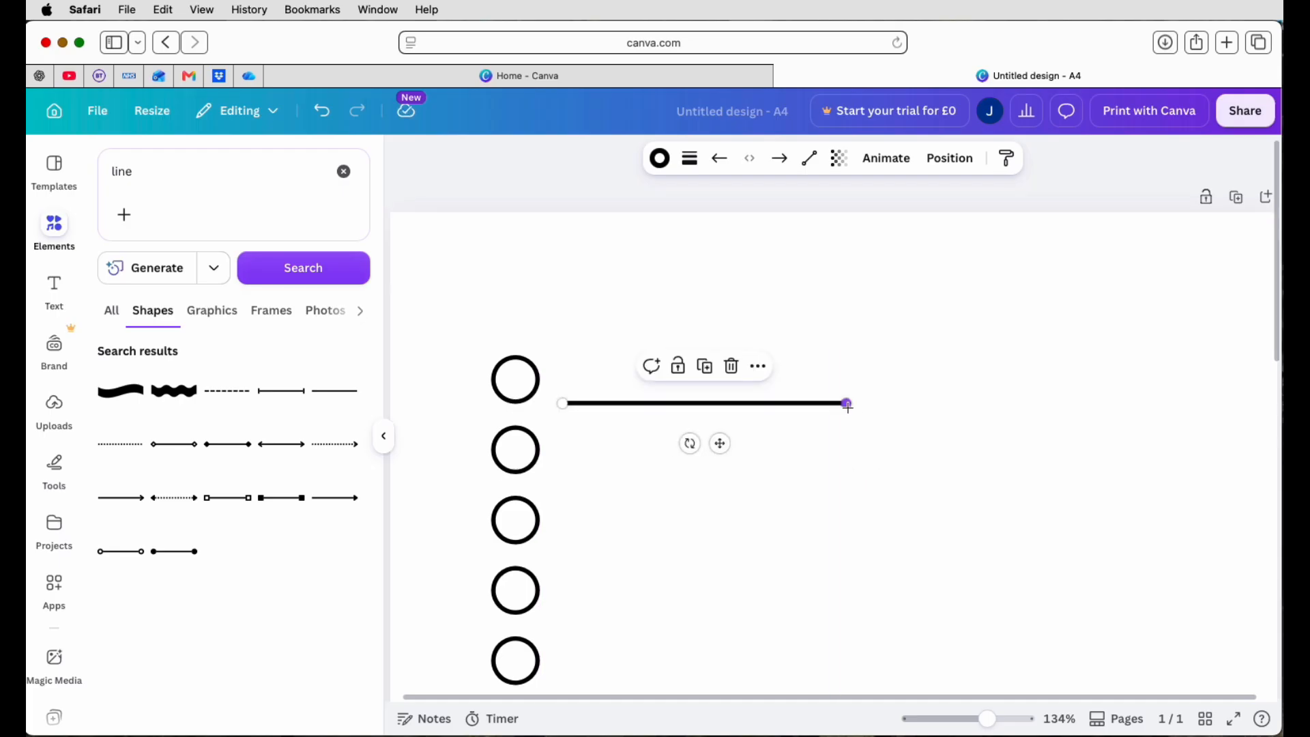
pyautogui.moveTo(848, 406); pyautogui.dragTo(914, 412)
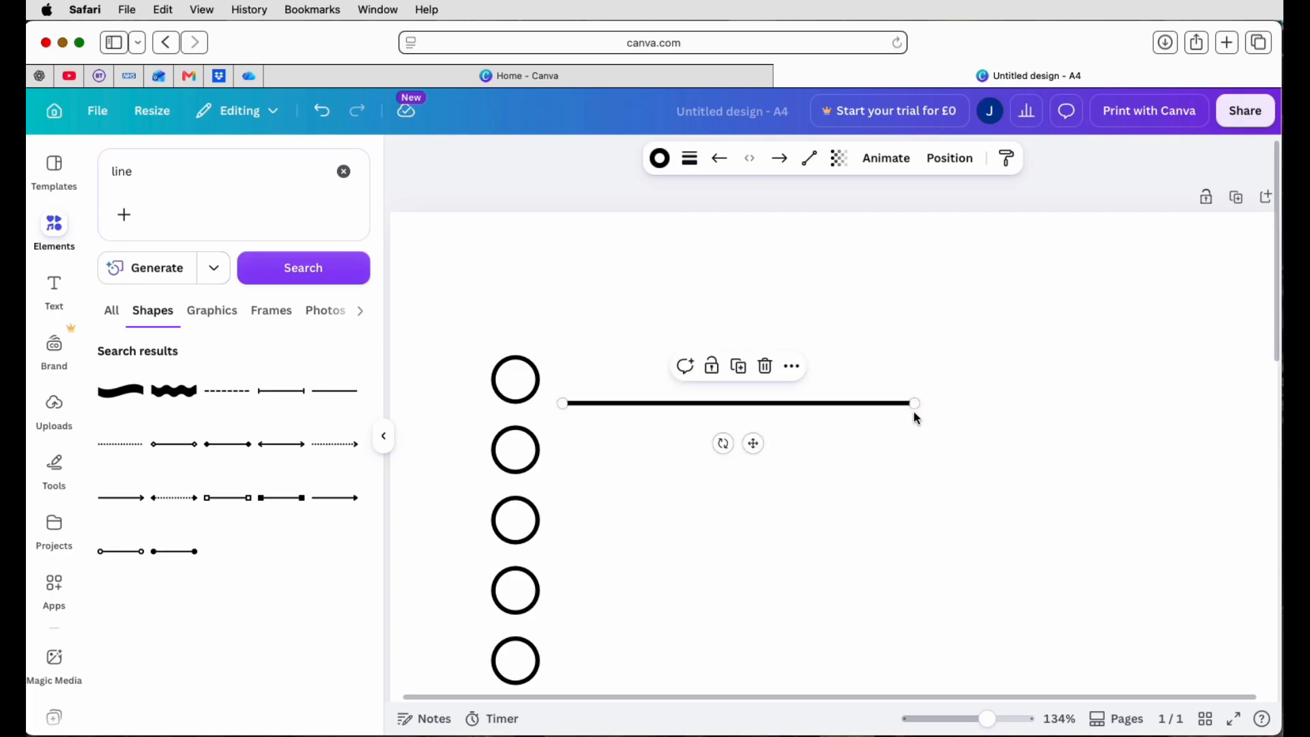
pyautogui.click(738, 367)
pyautogui.moveTo(772, 463); pyautogui.dragTo(755, 515)
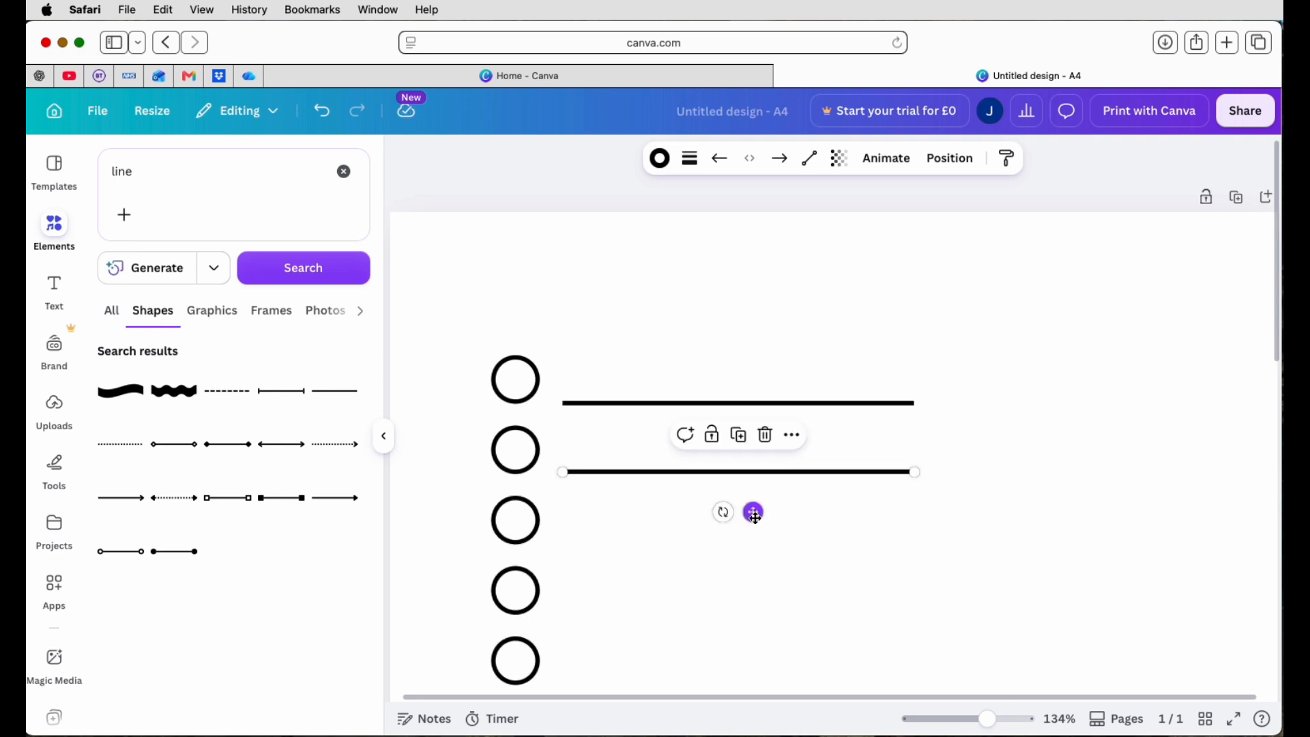
# Step: Duplicate the second line nine times at the same spacing so every circle has a writing line
pyautogui.scroll(-5, 743, 456)
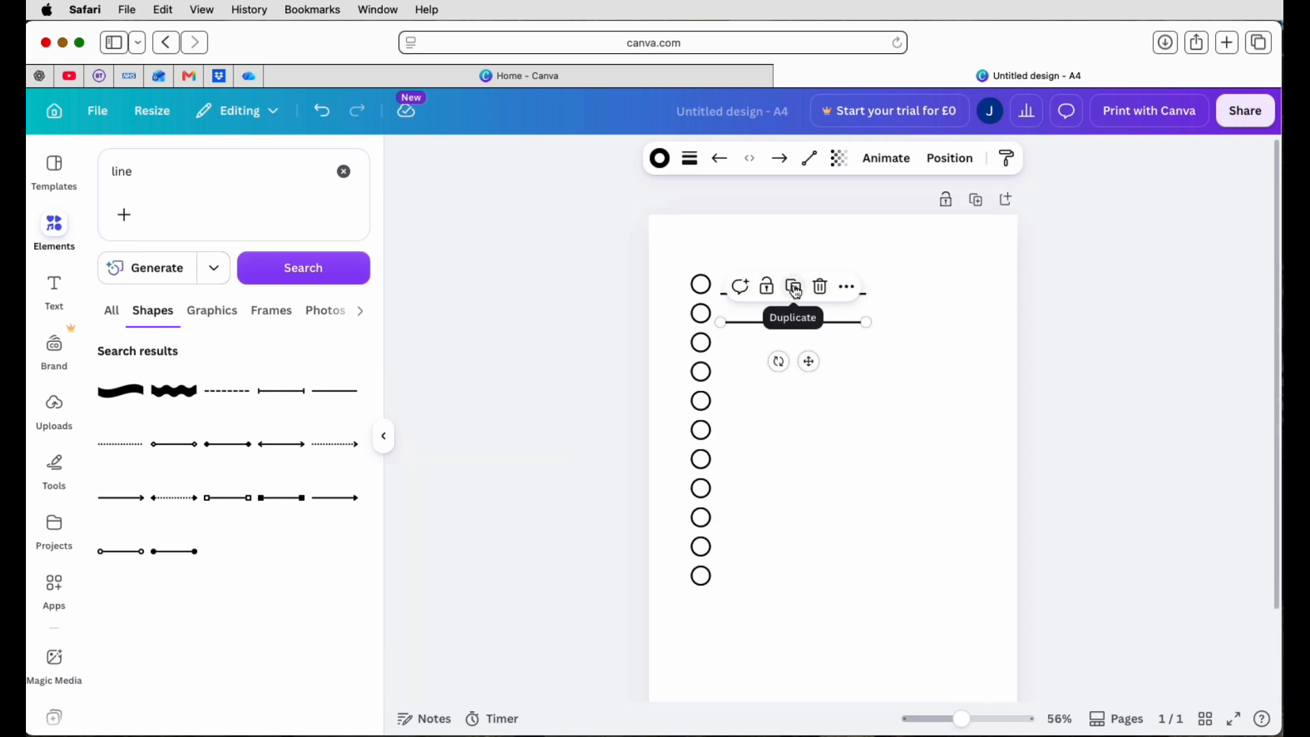
pyautogui.click(795, 292)
pyautogui.click(794, 315)
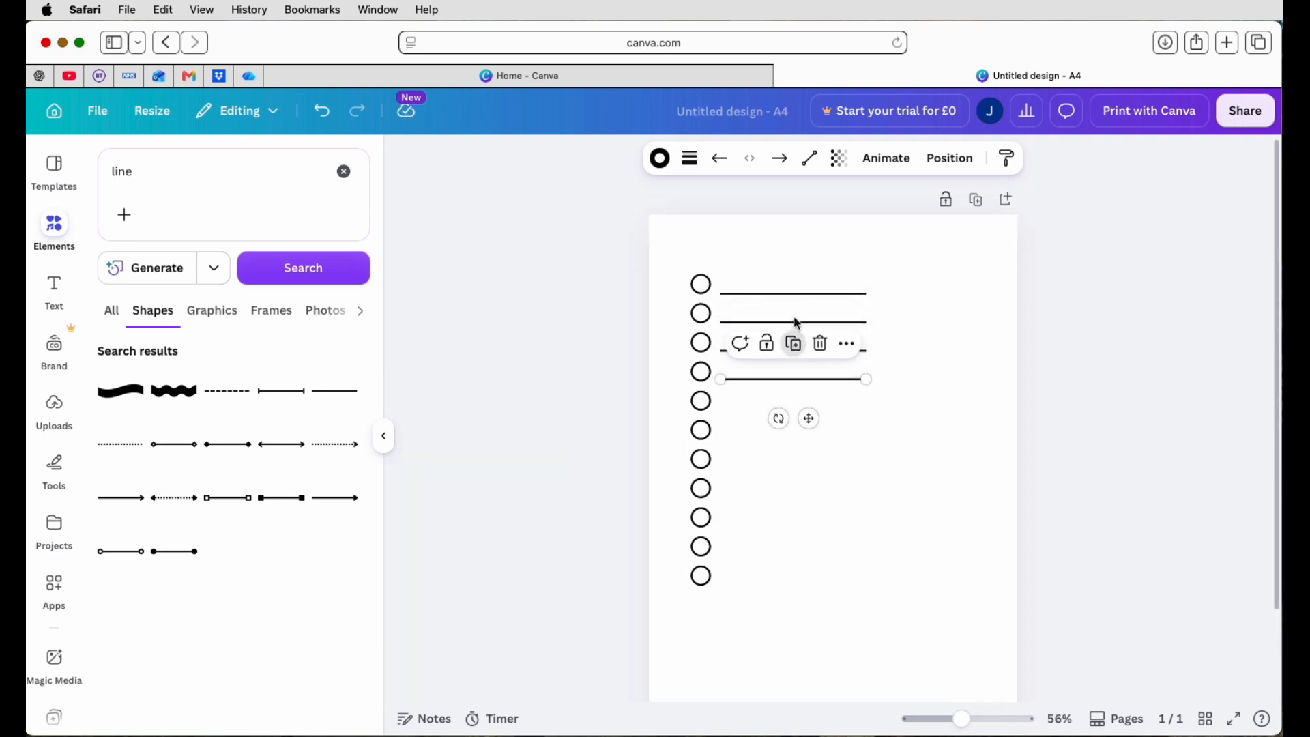
pyautogui.click(795, 357)
pyautogui.click(795, 386)
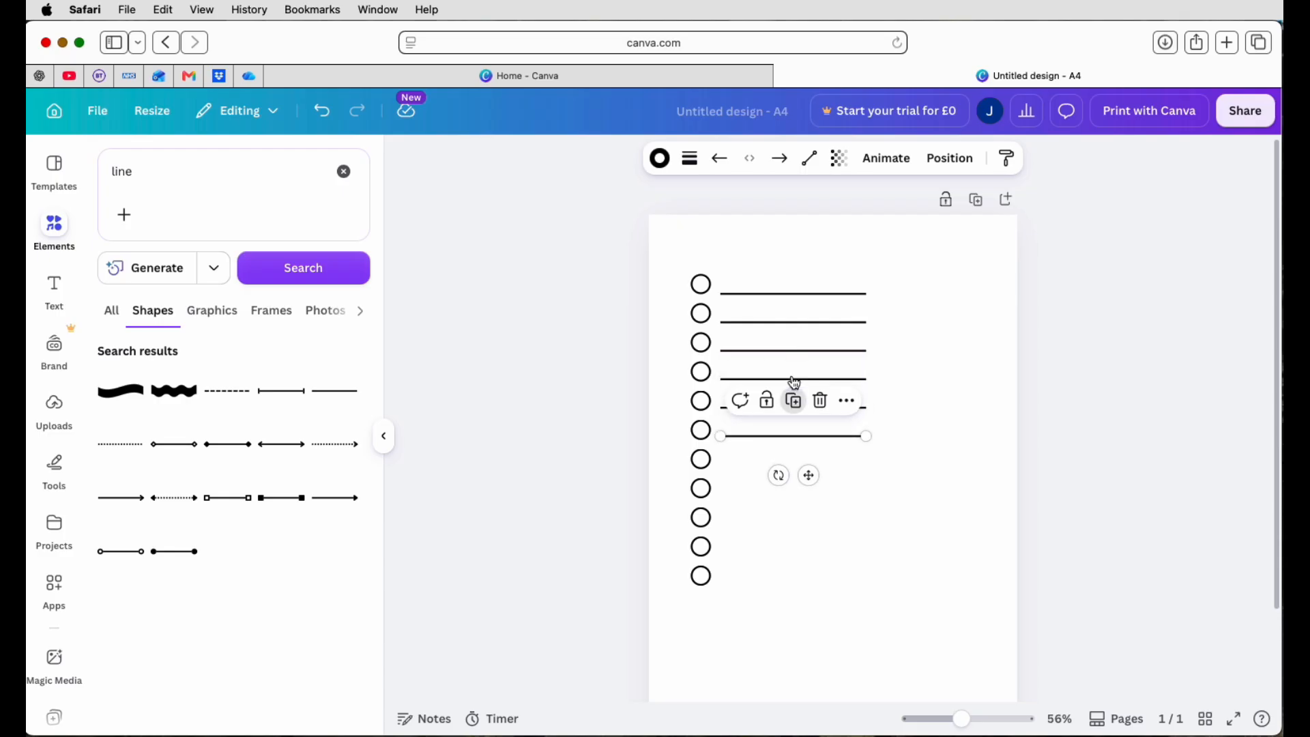
pyautogui.click(795, 406)
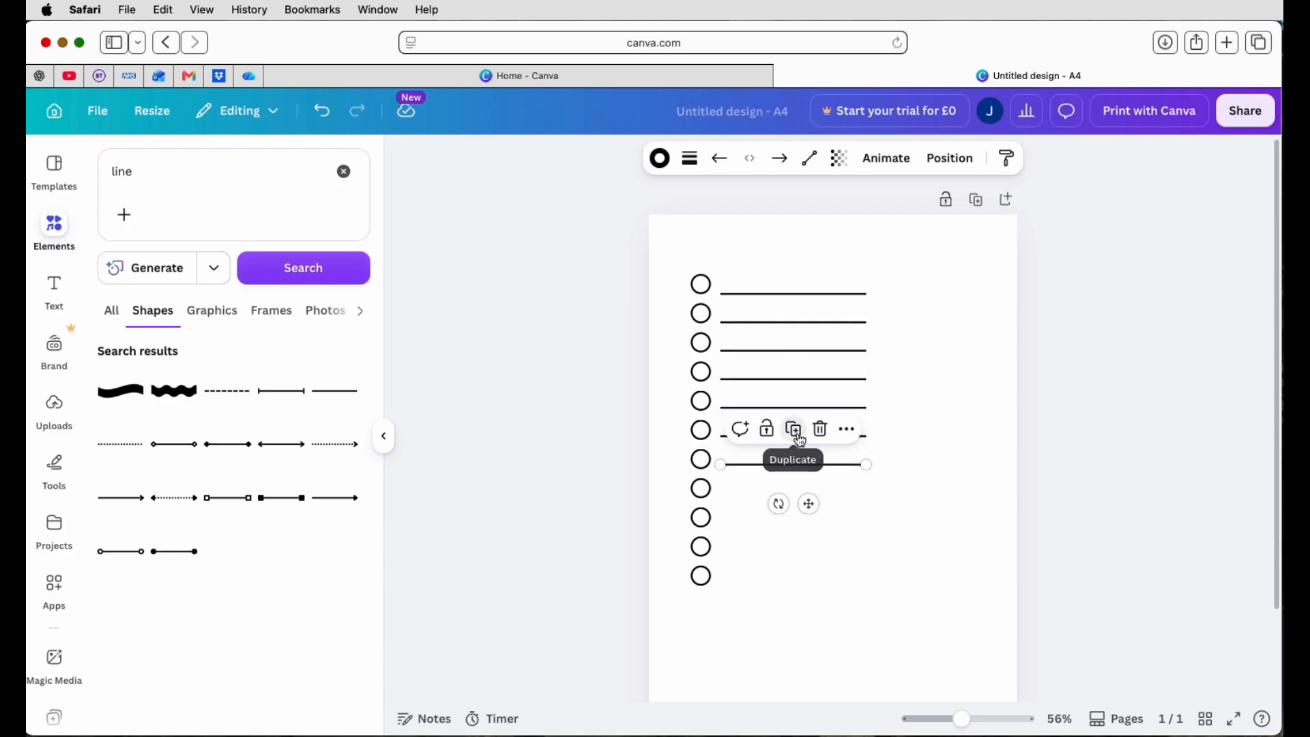
pyautogui.click(796, 431)
pyautogui.click(793, 457)
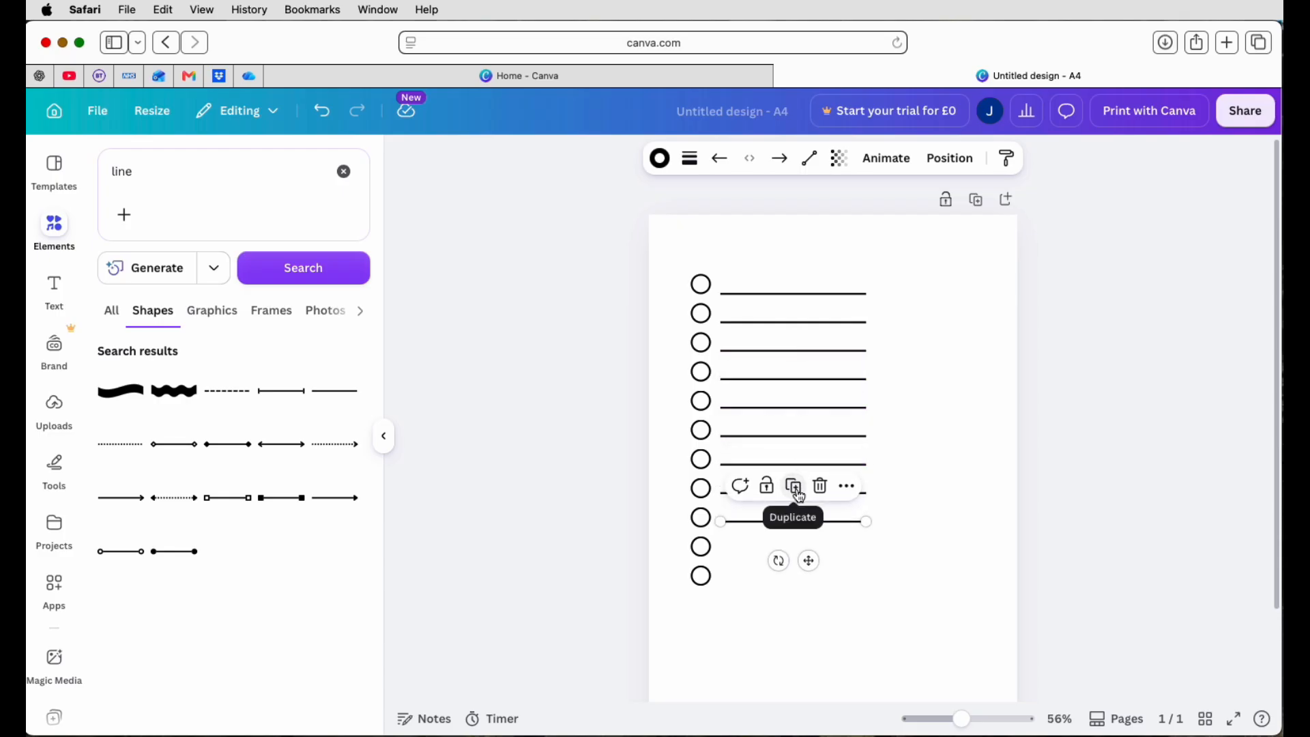
pyautogui.click(794, 486)
pyautogui.click(793, 515)
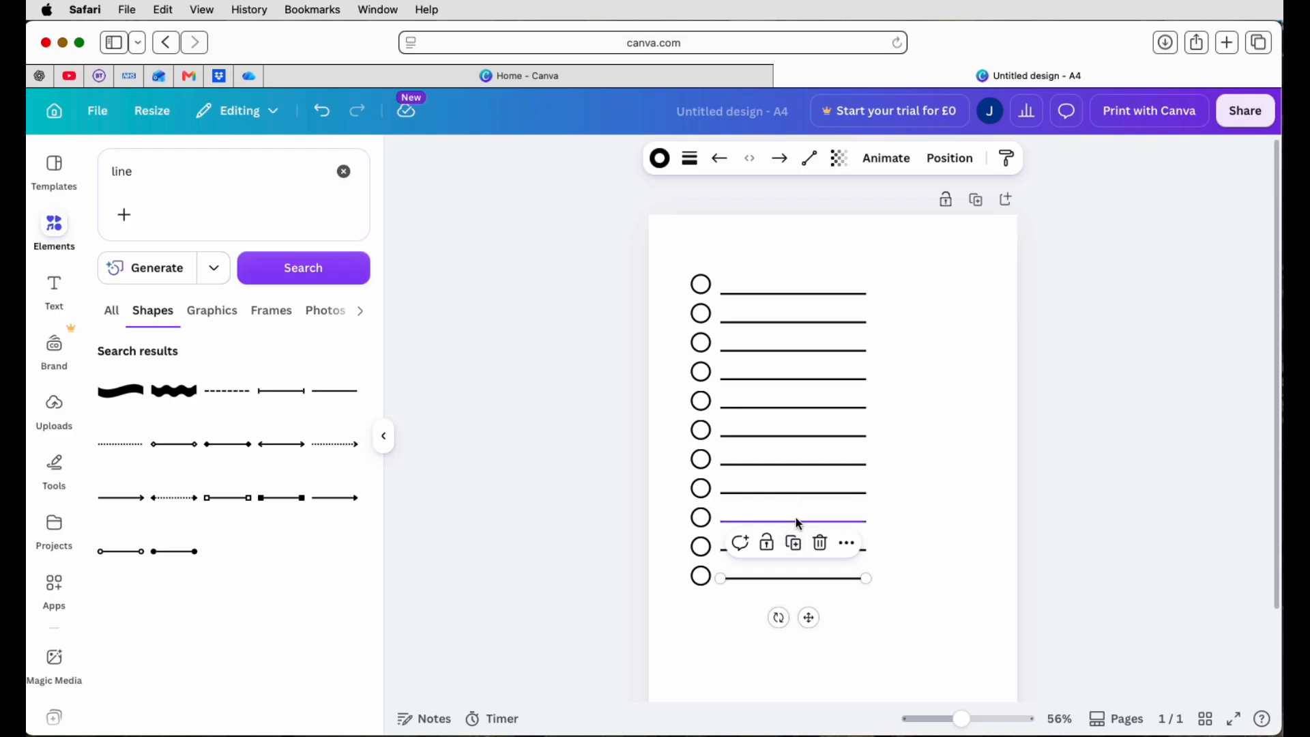
pyautogui.click(959, 520)
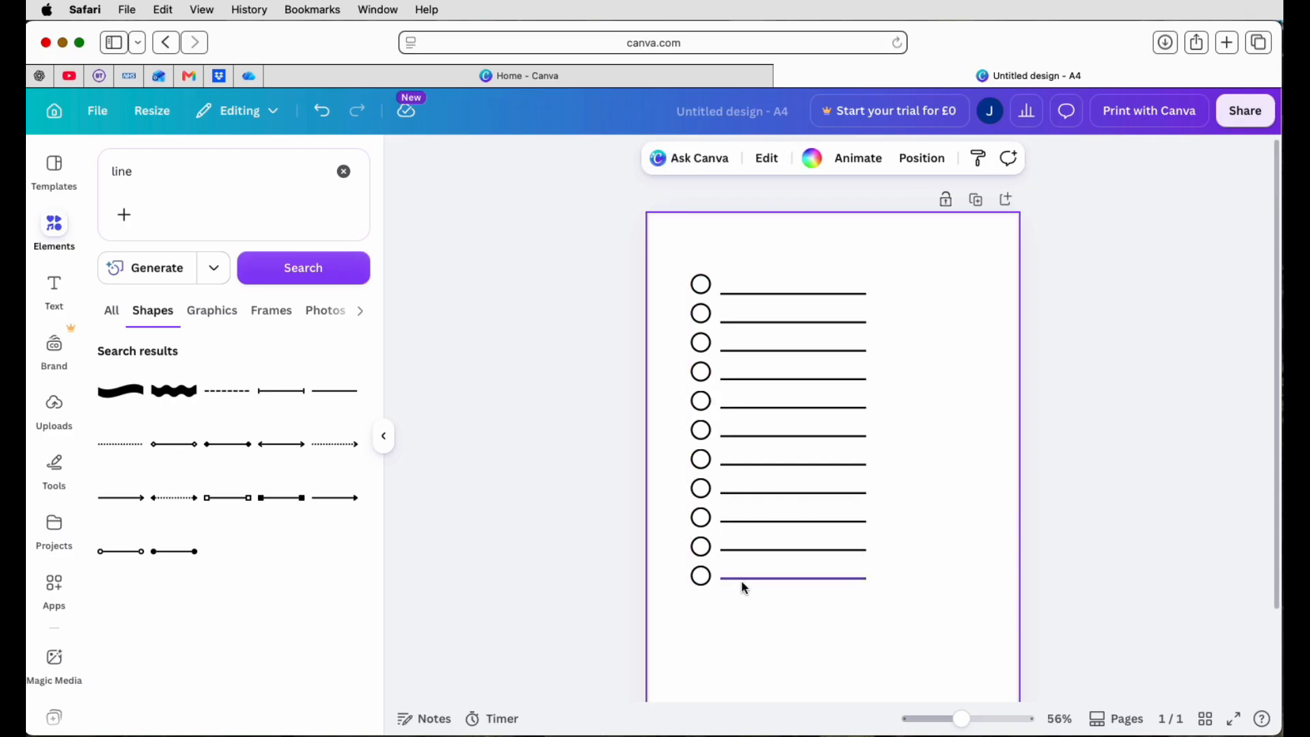
# Step: Move the bottom line down until it is level with the last circle's lower edge
pyautogui.moveTo(962, 718); pyautogui.dragTo(983, 719)
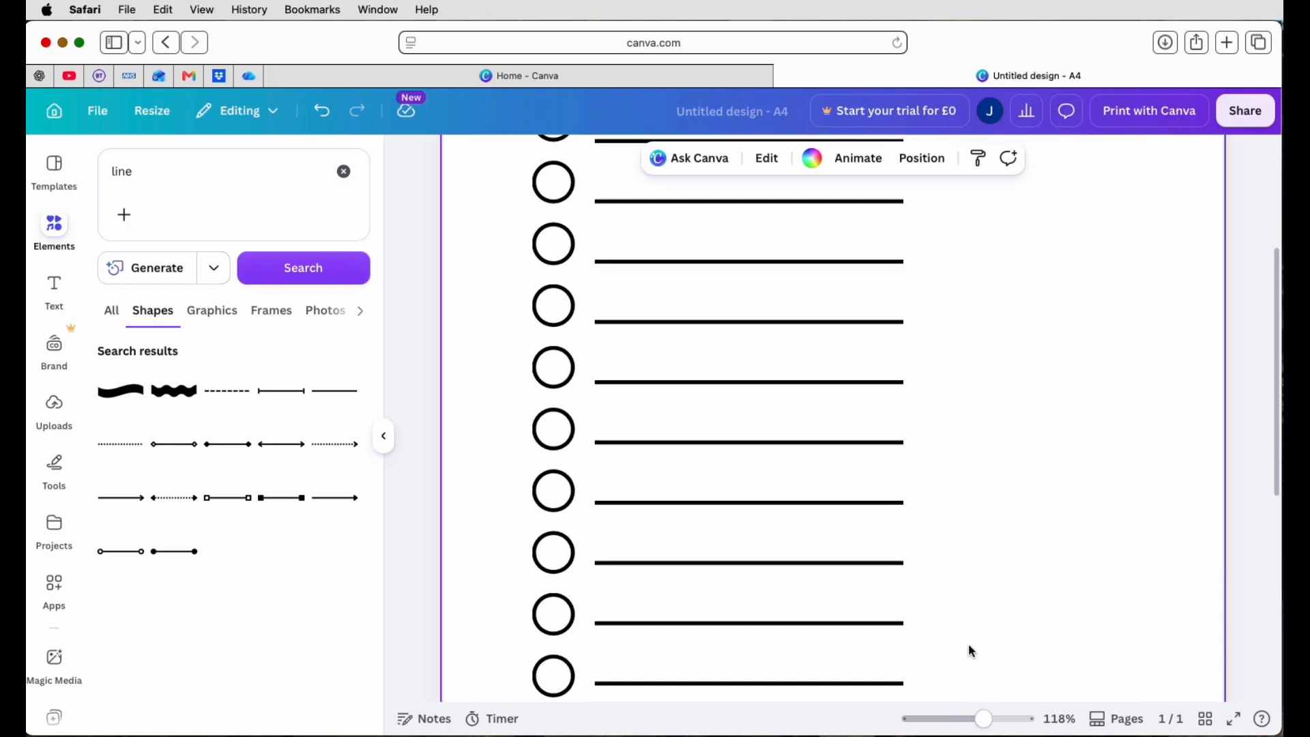
pyautogui.scroll(-1, 971, 632)
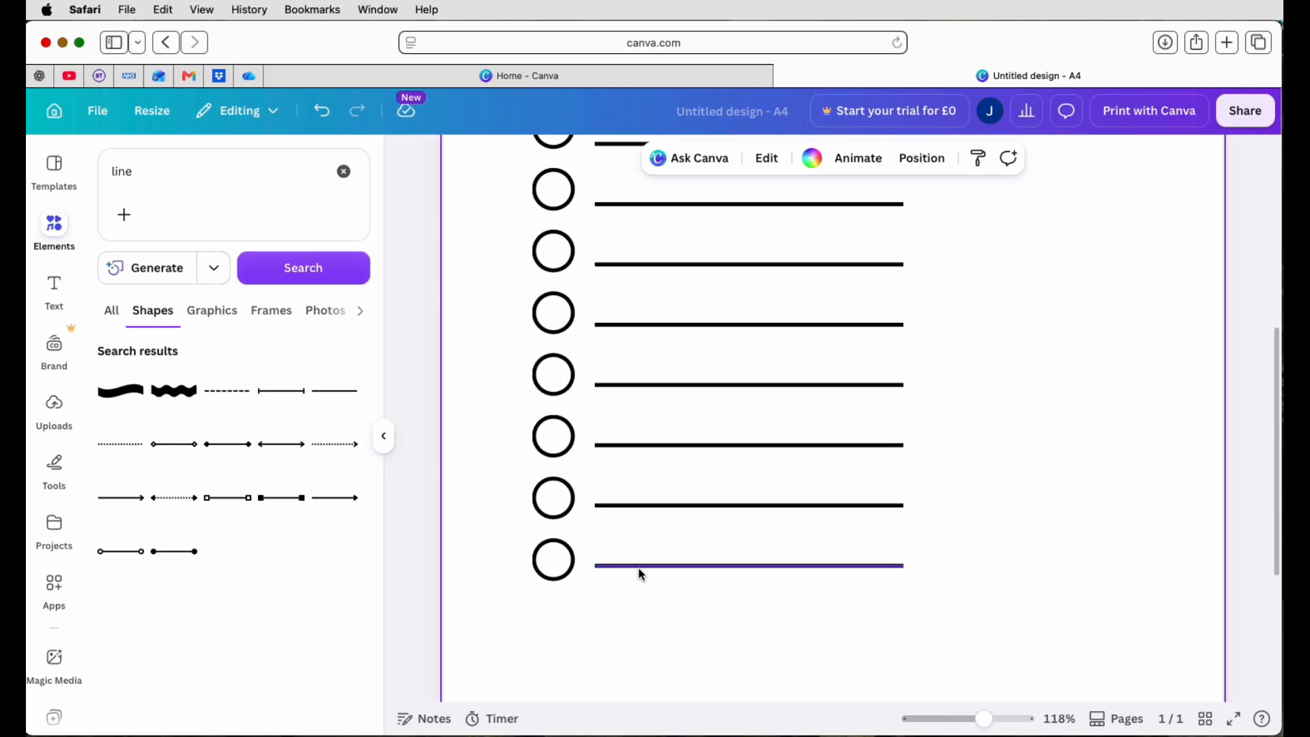
pyautogui.click(675, 572)
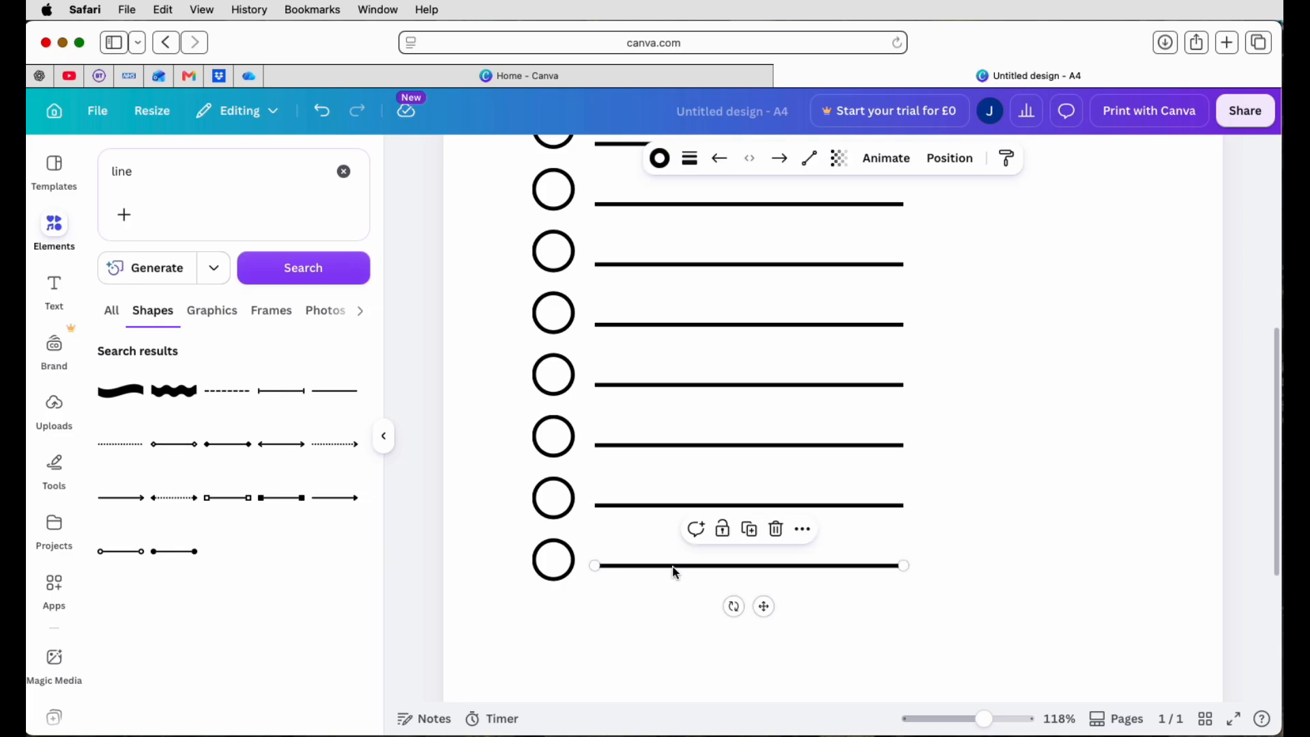
pyautogui.moveTo(676, 571); pyautogui.dragTo(676, 587)
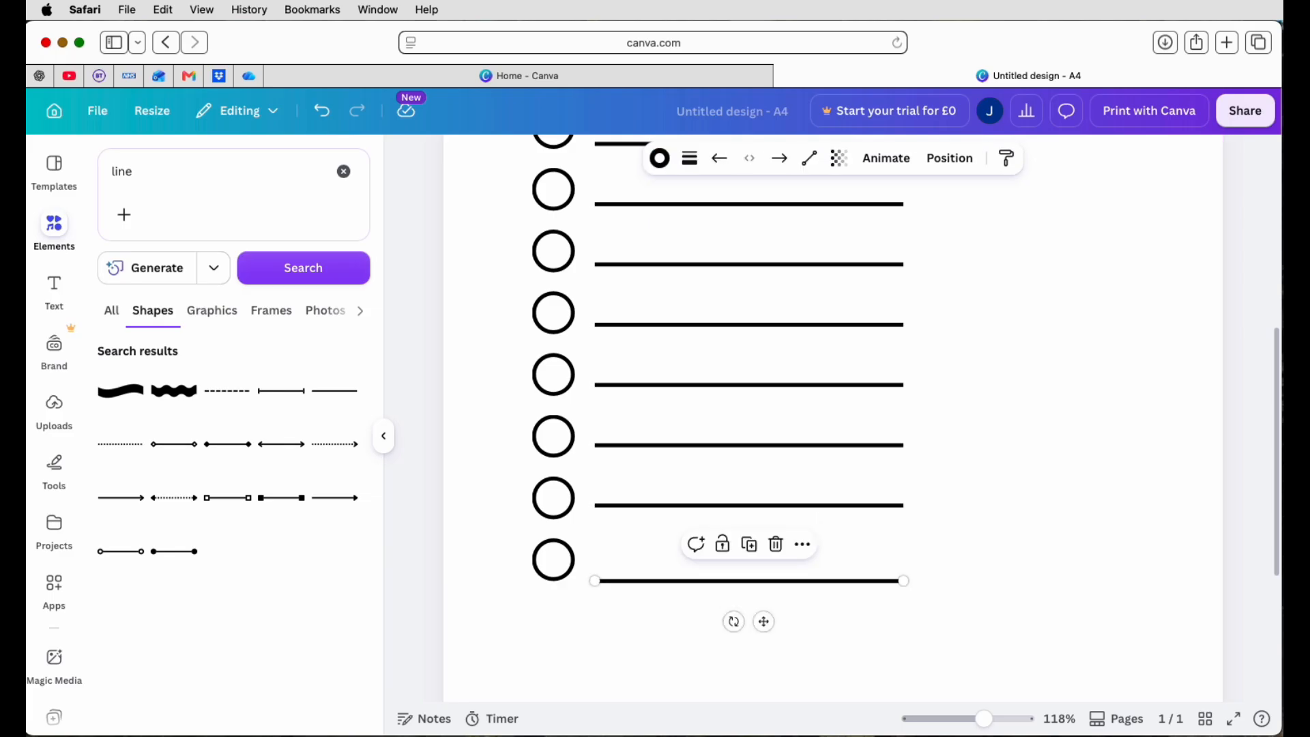
# Step: Space all the writing lines evenly in the vertical direction between the first and last line
pyautogui.moveTo(983, 718); pyautogui.dragTo(967, 718)
pyautogui.scroll(-2, 1050, 541)
pyautogui.scroll(5, 1049, 541)
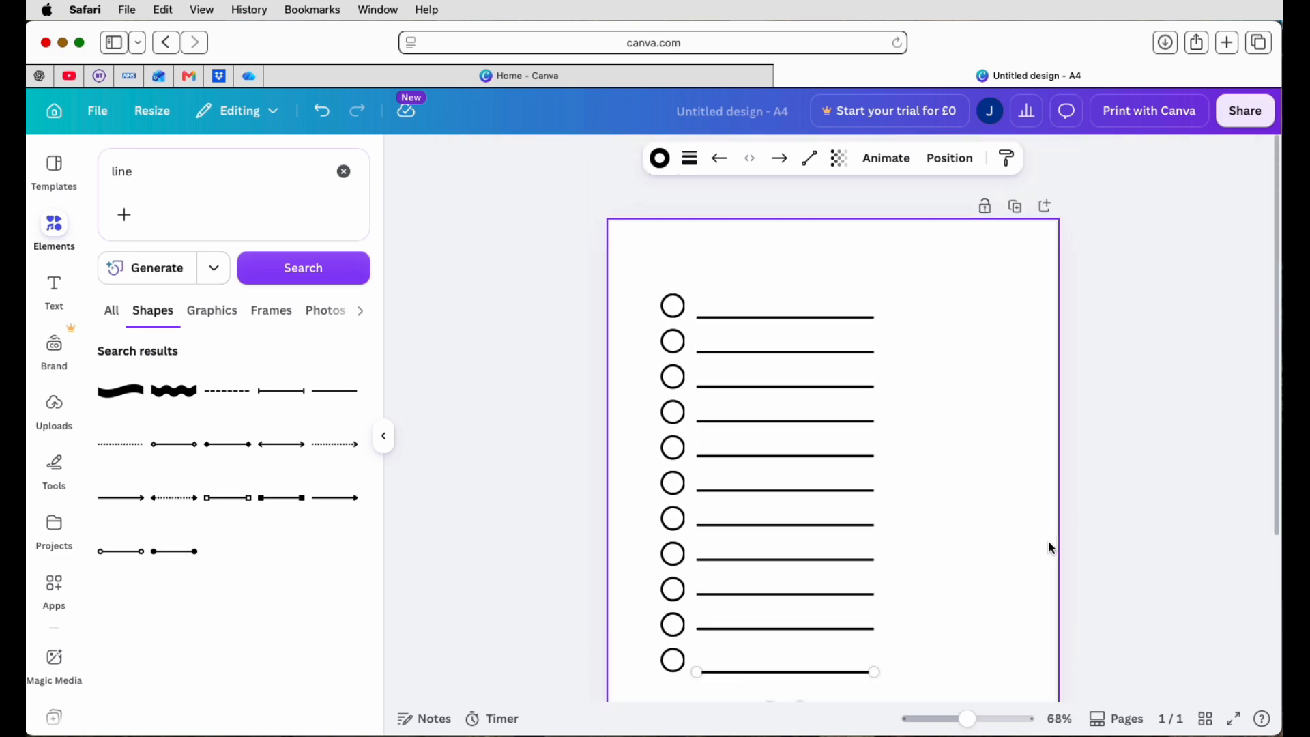
pyautogui.scroll(-2, 1049, 541)
pyautogui.moveTo(892, 243); pyautogui.dragTo(796, 677)
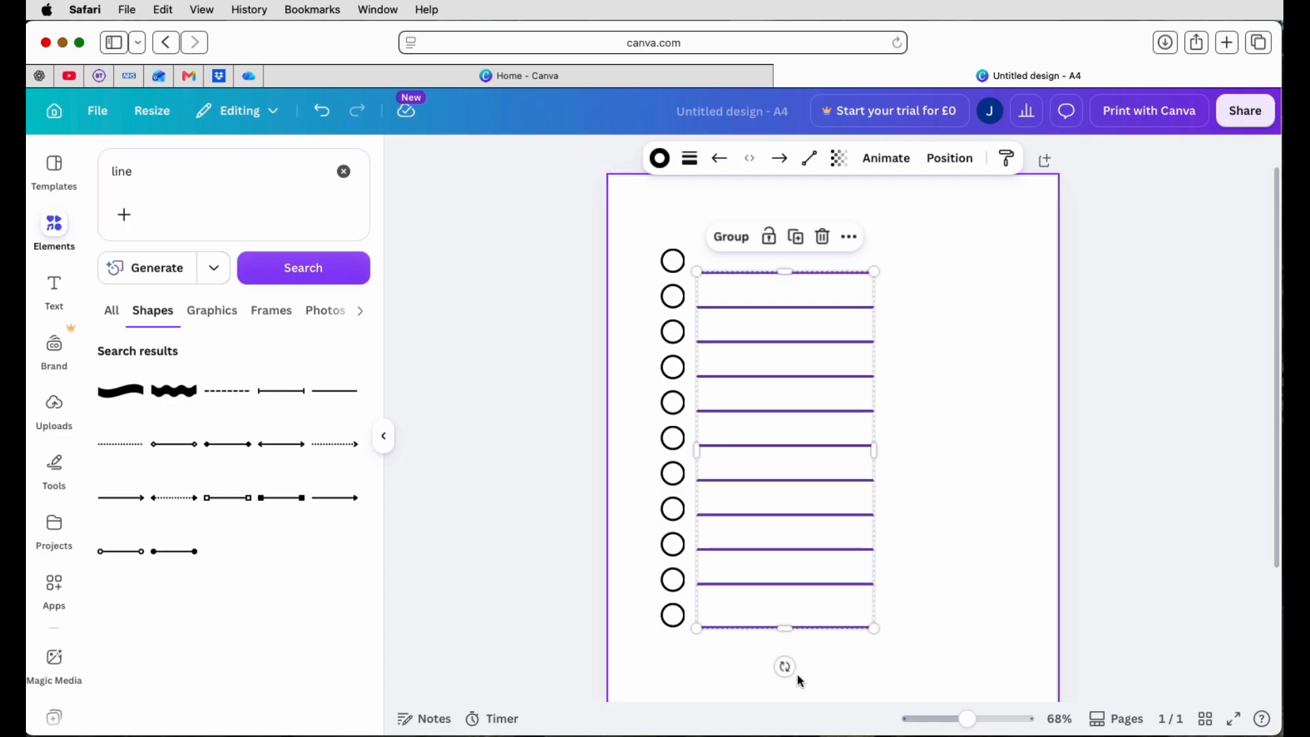
pyautogui.click(957, 159)
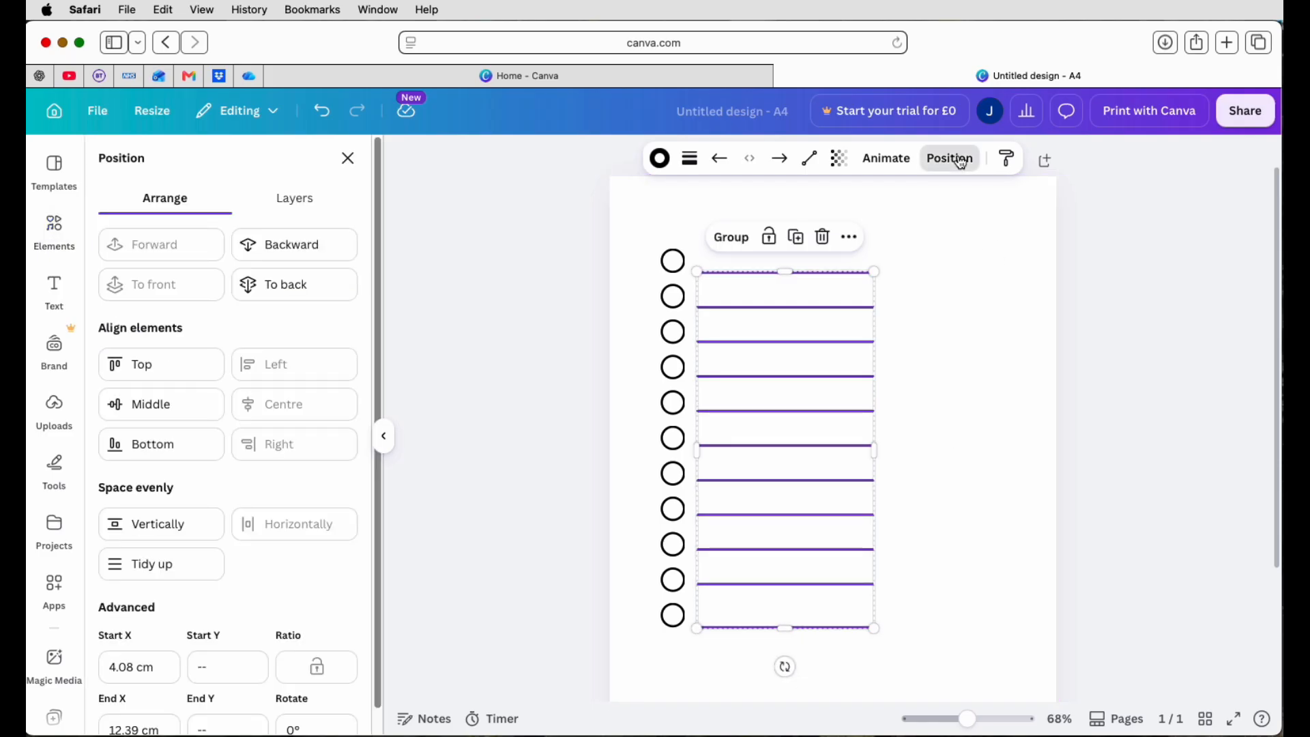
pyautogui.click(169, 537)
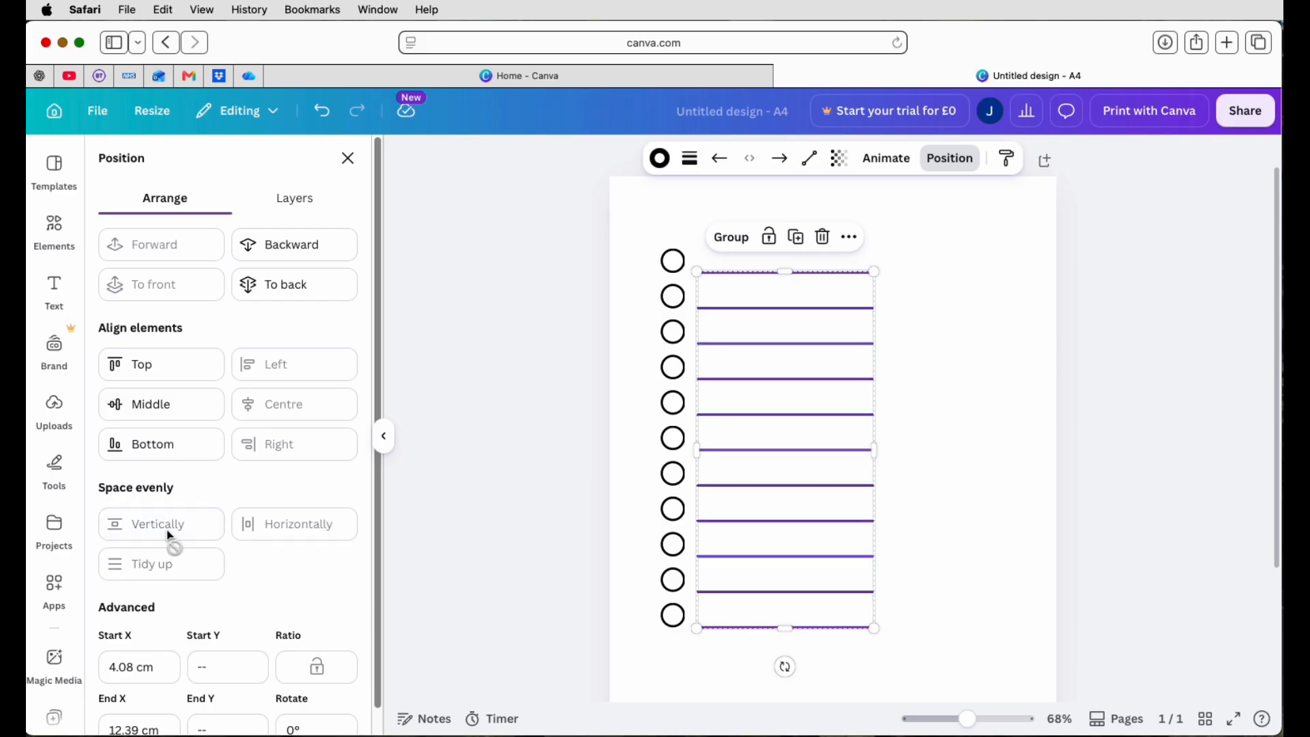
pyautogui.click(960, 527)
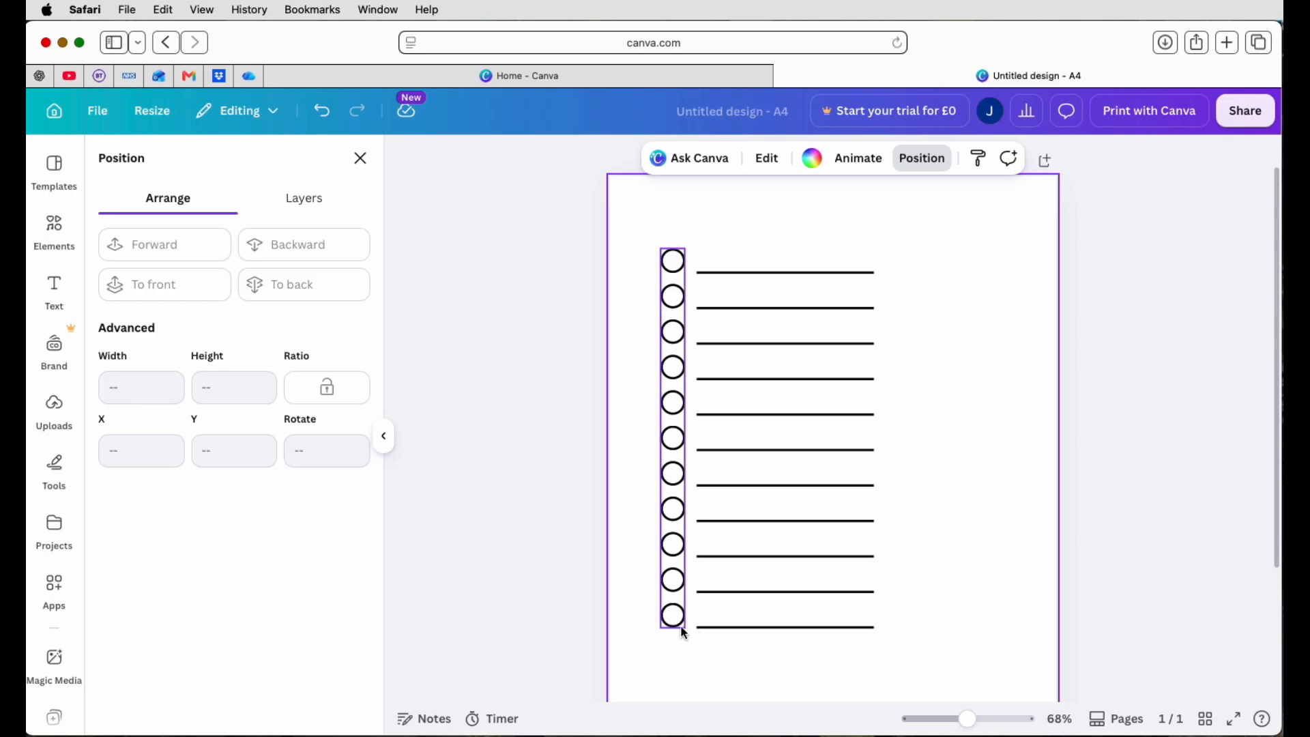
# Step: Group all the writing lines into one object
pyautogui.moveTo(917, 245); pyautogui.dragTo(821, 640)
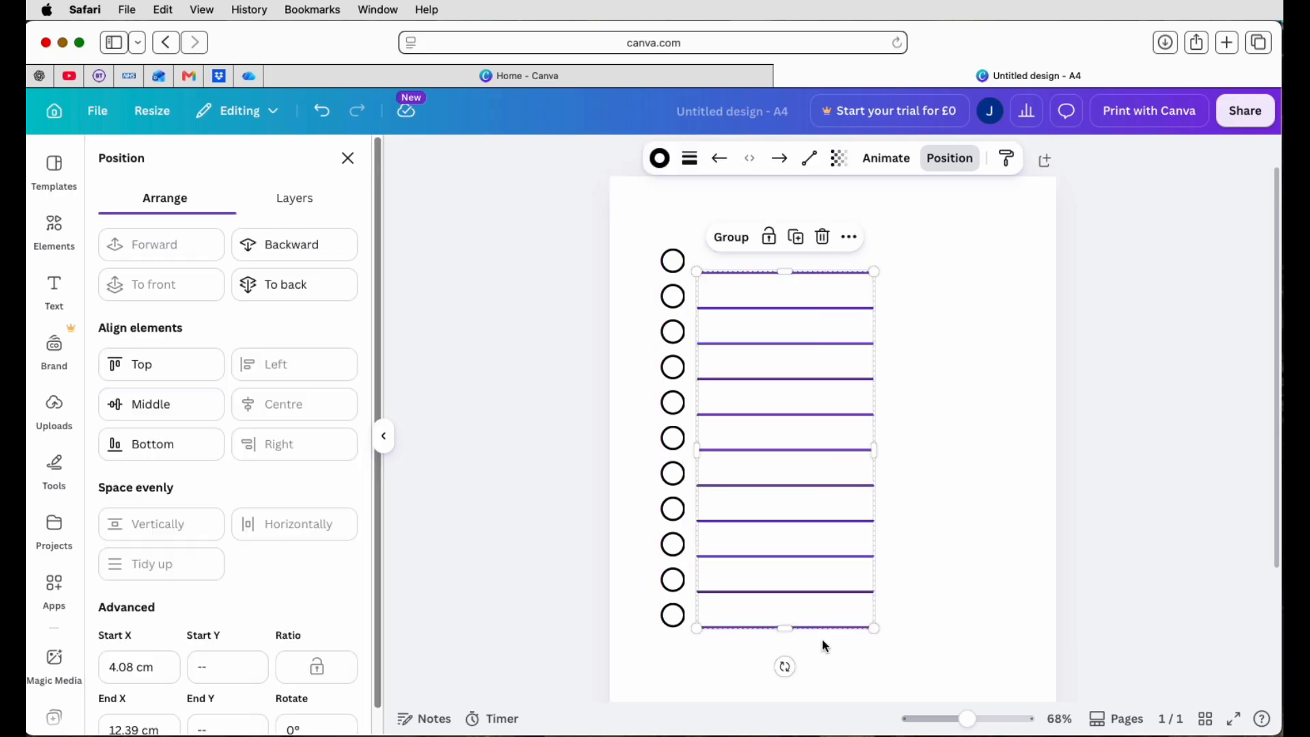
pyautogui.click(737, 239)
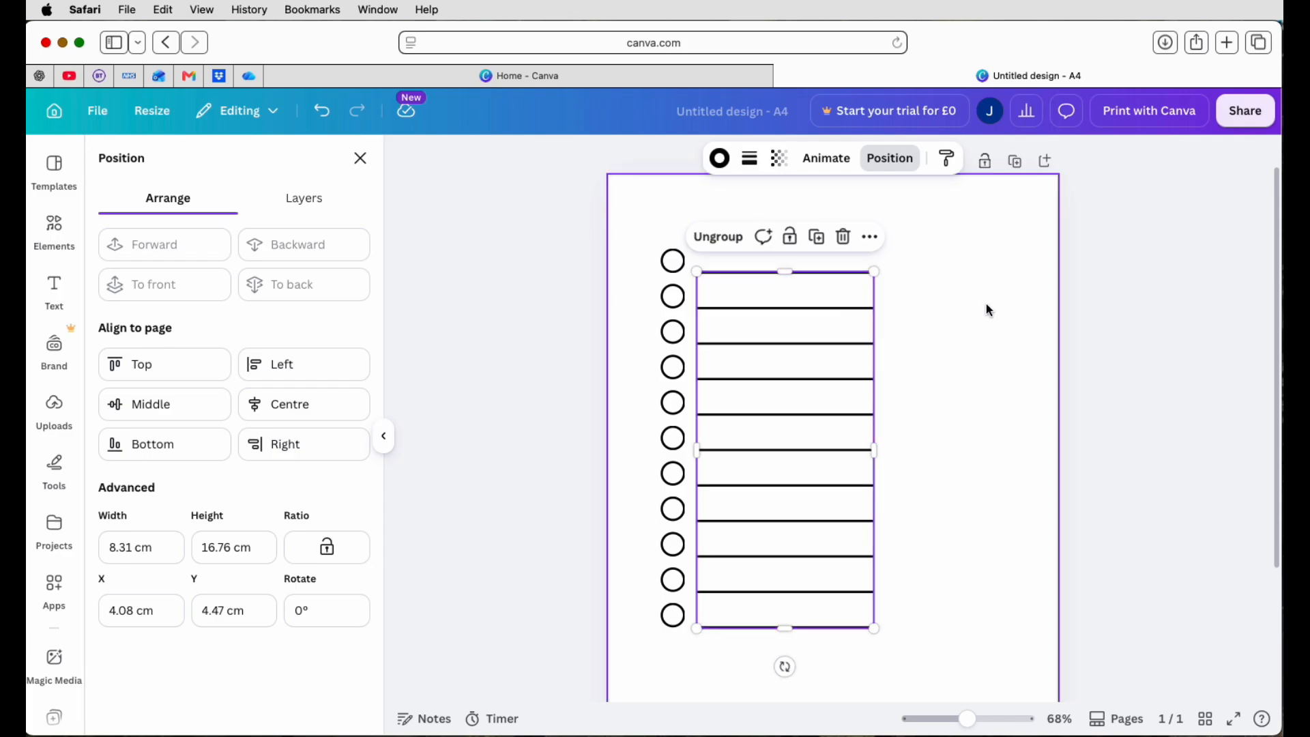
pyautogui.click(938, 349)
# Step: Nudge the grouped lines horizontally until only a small gap separates them from the column of circles
pyautogui.click(825, 371)
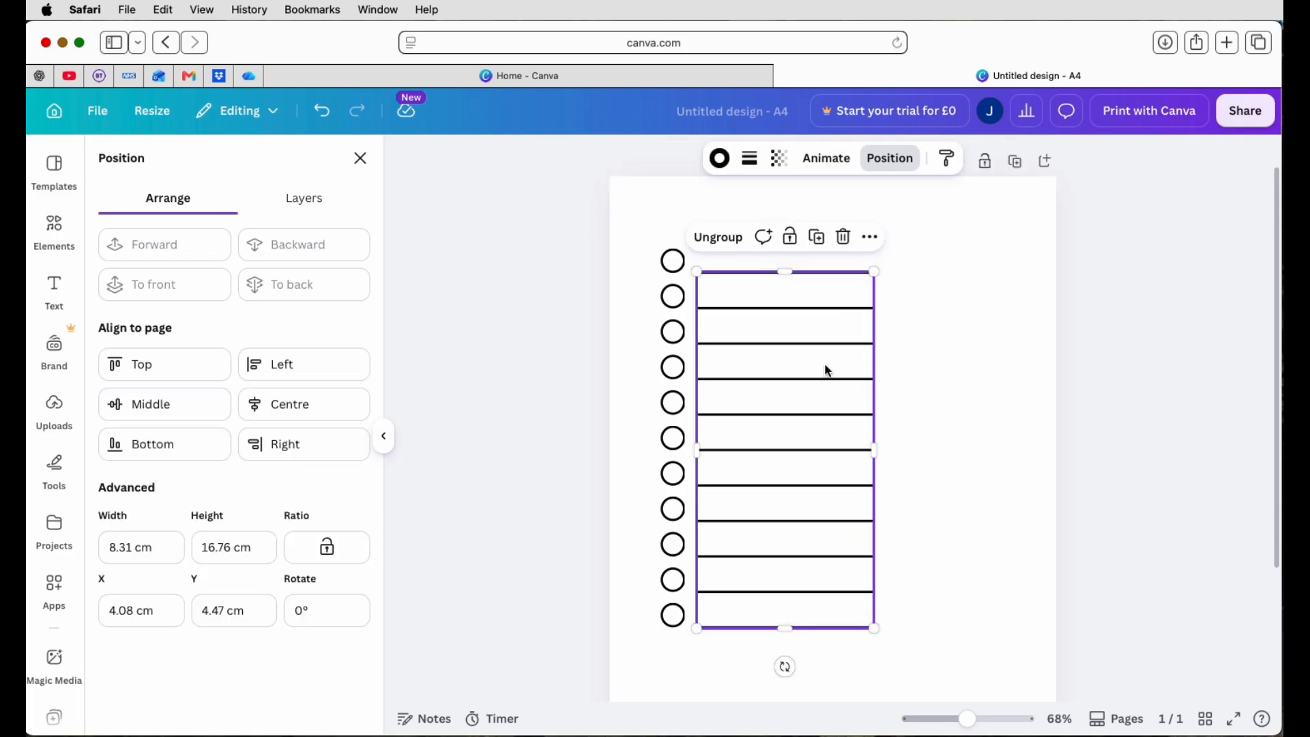
pyautogui.press('Left')
pyautogui.press('Left')
pyautogui.press('Left')
pyautogui.press('Left')
pyautogui.press('Left')
pyautogui.press('Left')
pyautogui.press('Left')
pyautogui.press('Left')
pyautogui.press('Left')
pyautogui.press('Left')
pyautogui.press('Left')
pyautogui.press('Left')
pyautogui.press('Left')
pyautogui.press('Left')
pyautogui.press('Left')
pyautogui.press('Left')
pyautogui.press('Left')
pyautogui.press('Left')
pyautogui.press('Left')
pyautogui.press('Left')
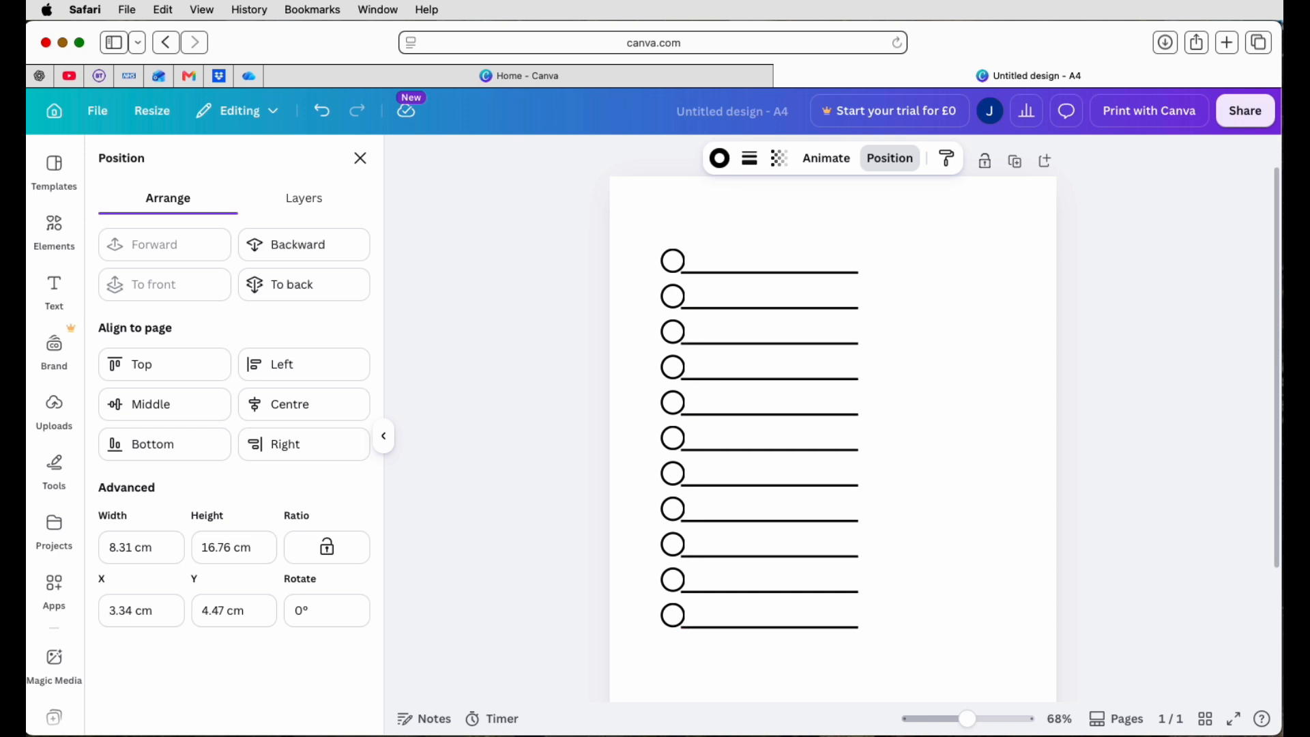
pyautogui.press('Left')
pyautogui.press('Left')
pyautogui.press('Left')
pyautogui.press('Left')
pyautogui.press('Left')
pyautogui.press('Left')
pyautogui.press('Left')
pyautogui.press('Left')
pyautogui.press('Left')
pyautogui.press('Left')
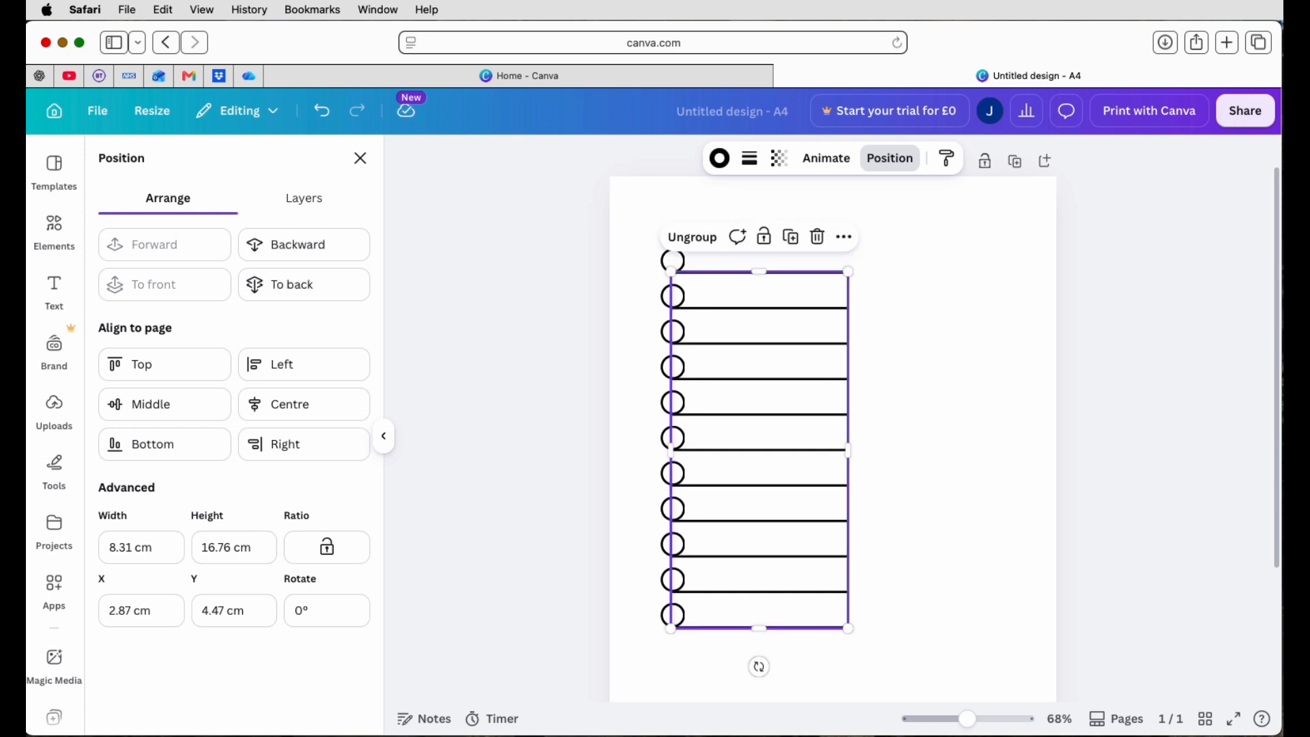
pyautogui.press('Right')
pyautogui.press('Right')
pyautogui.press('Right')
pyautogui.press('Right')
pyautogui.press('Right')
pyautogui.press('Right')
pyautogui.press('Right')
pyautogui.press('Right')
pyautogui.press('Right')
pyautogui.press('Right')
pyautogui.press('Right')
pyautogui.press('Right')
pyautogui.press('Right')
pyautogui.press('Right')
pyautogui.press('Right')
pyautogui.press('Right')
pyautogui.press('Right')
pyautogui.press('Right')
pyautogui.press('Right')
pyautogui.press('Right')
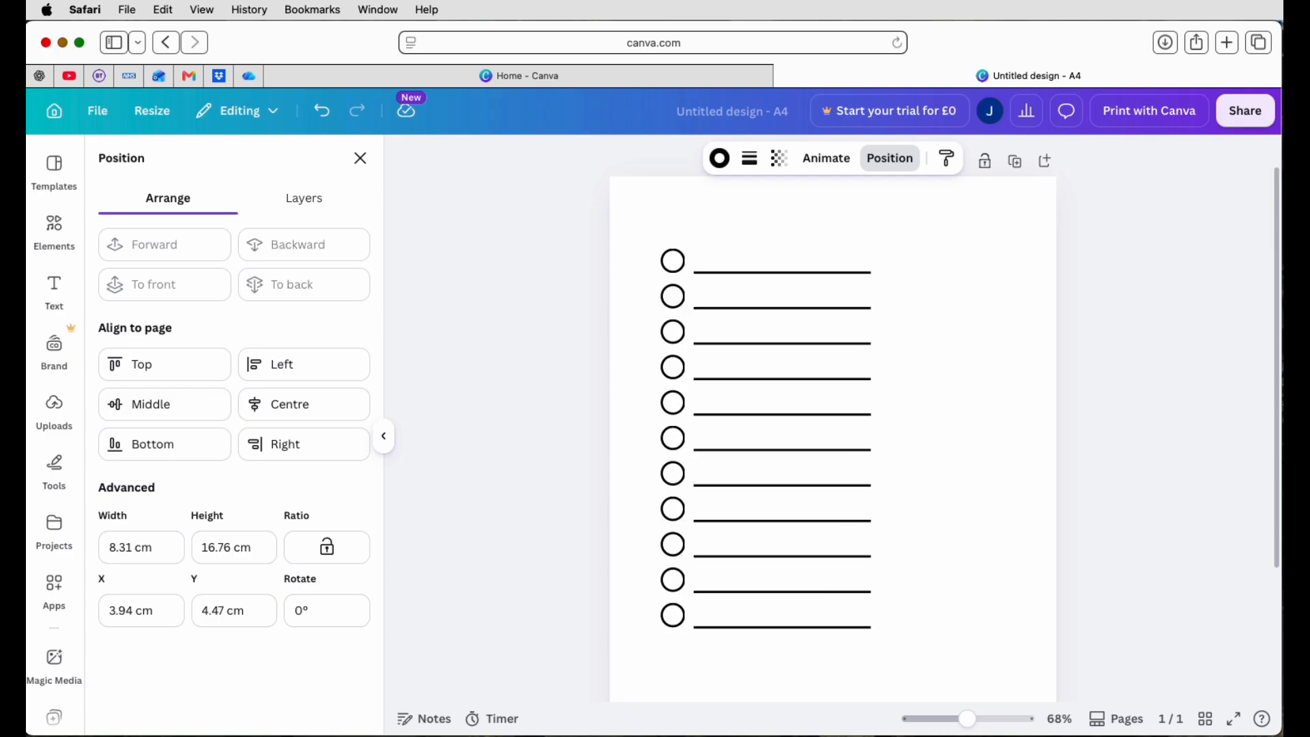
pyautogui.press('Right')
pyautogui.press('Right')
pyautogui.press('Right')
pyautogui.press('Right')
pyautogui.press('Right')
pyautogui.press('Right')
pyautogui.press('Right')
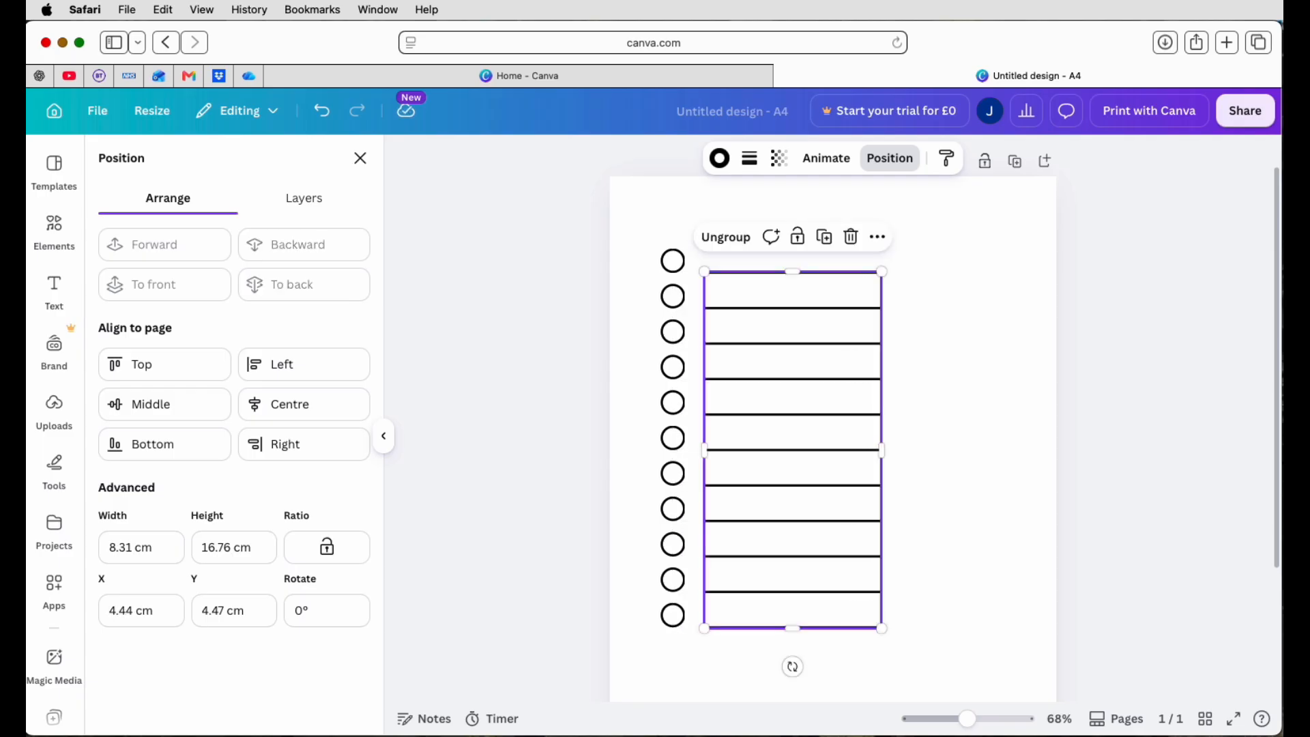
pyautogui.press('Left')
pyautogui.press('Left')
pyautogui.press('Left')
pyautogui.press('Left')
pyautogui.press('Left')
pyautogui.press('Left')
pyautogui.press('Left')
pyautogui.press('Left')
pyautogui.press('Left')
pyautogui.press('Left')
pyautogui.press('Left')
pyautogui.press('Left')
pyautogui.press('Left')
pyautogui.press('Left')
pyautogui.press('Left')
pyautogui.press('Left')
pyautogui.press('Left')
pyautogui.press('Left')
pyautogui.press('Left')
pyautogui.press('Left')
# Step: Group the circles together with the lines and shift the list slightly right, to about X 3.09 cm, Y 3.34 cm
pyautogui.click(652, 206)
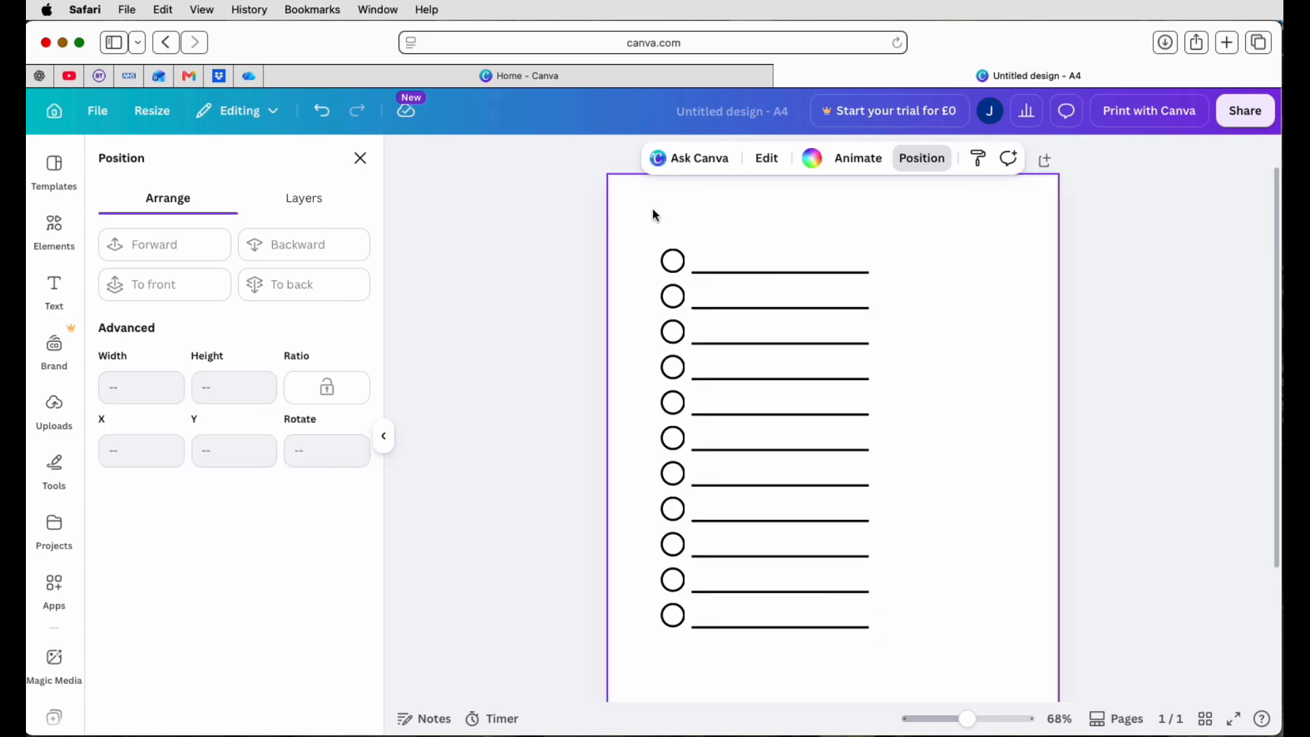
pyautogui.moveTo(652, 207); pyautogui.dragTo(797, 624)
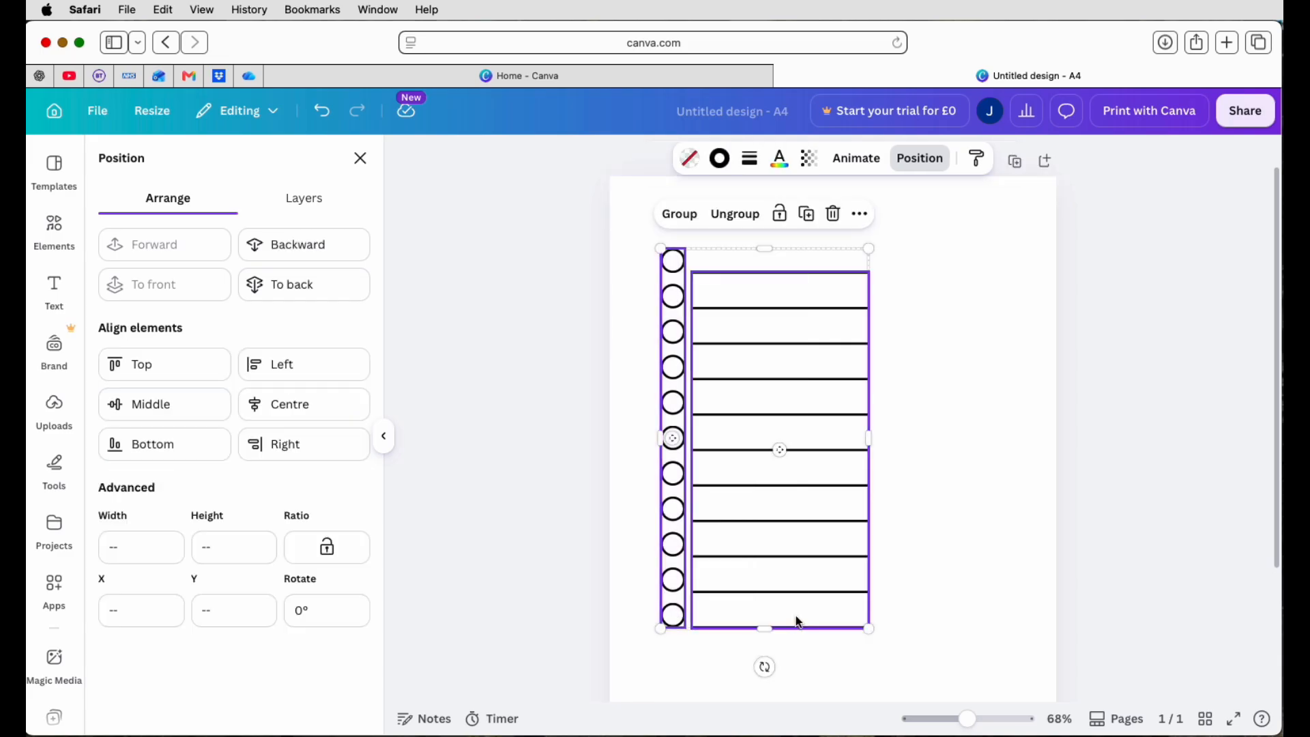
pyautogui.click(680, 215)
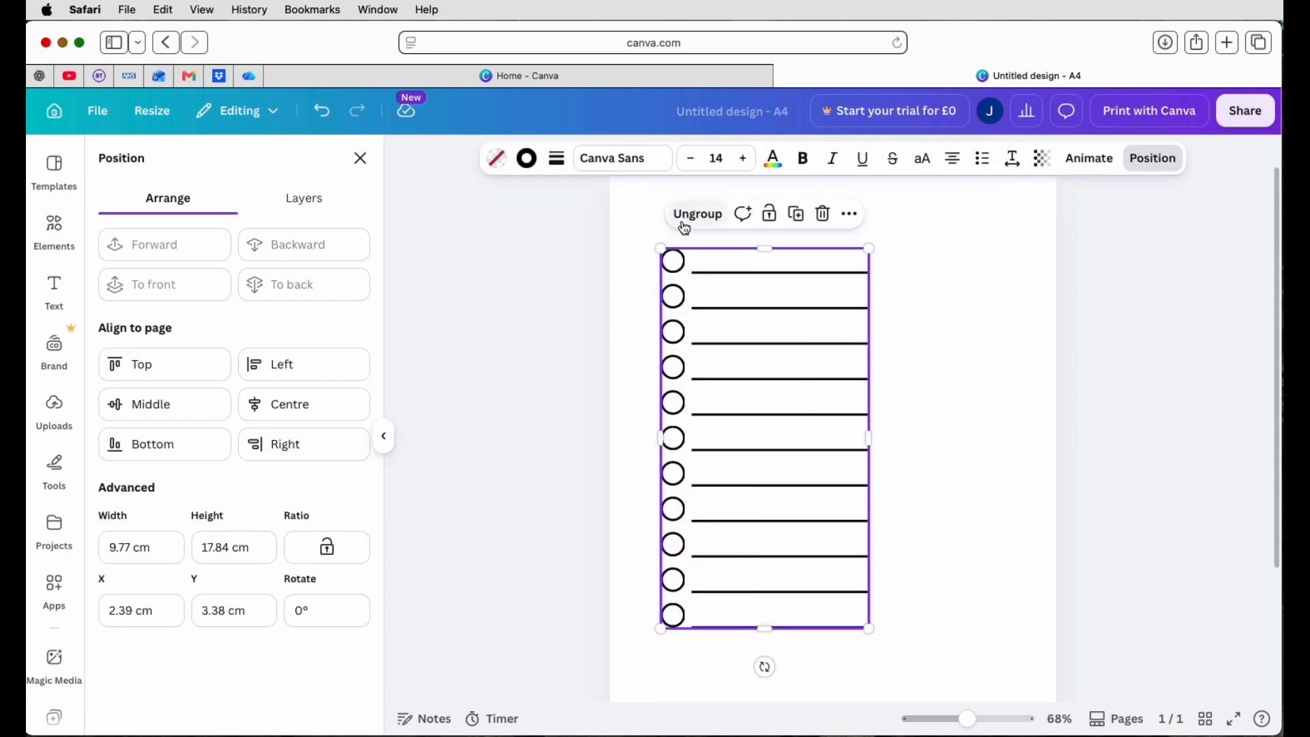
pyautogui.moveTo(790, 352)
pyautogui.mouseDown()
pyautogui.moveTo(801, 391)
pyautogui.moveTo(853, 363)
pyautogui.moveTo(805, 355)
pyautogui.mouseUp()
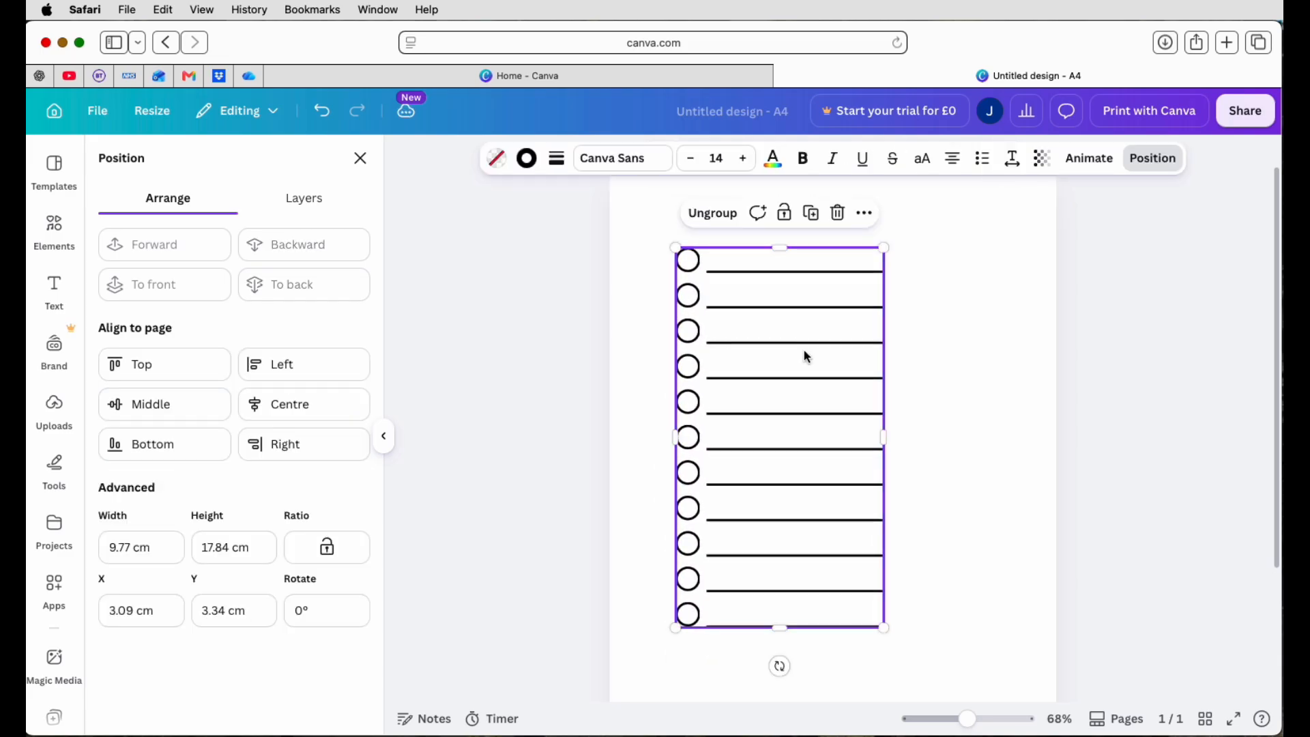
# Step: Download only the selected list group as a PNG at size 1, allow the browser download and close the image preview
pyautogui.click(865, 215)
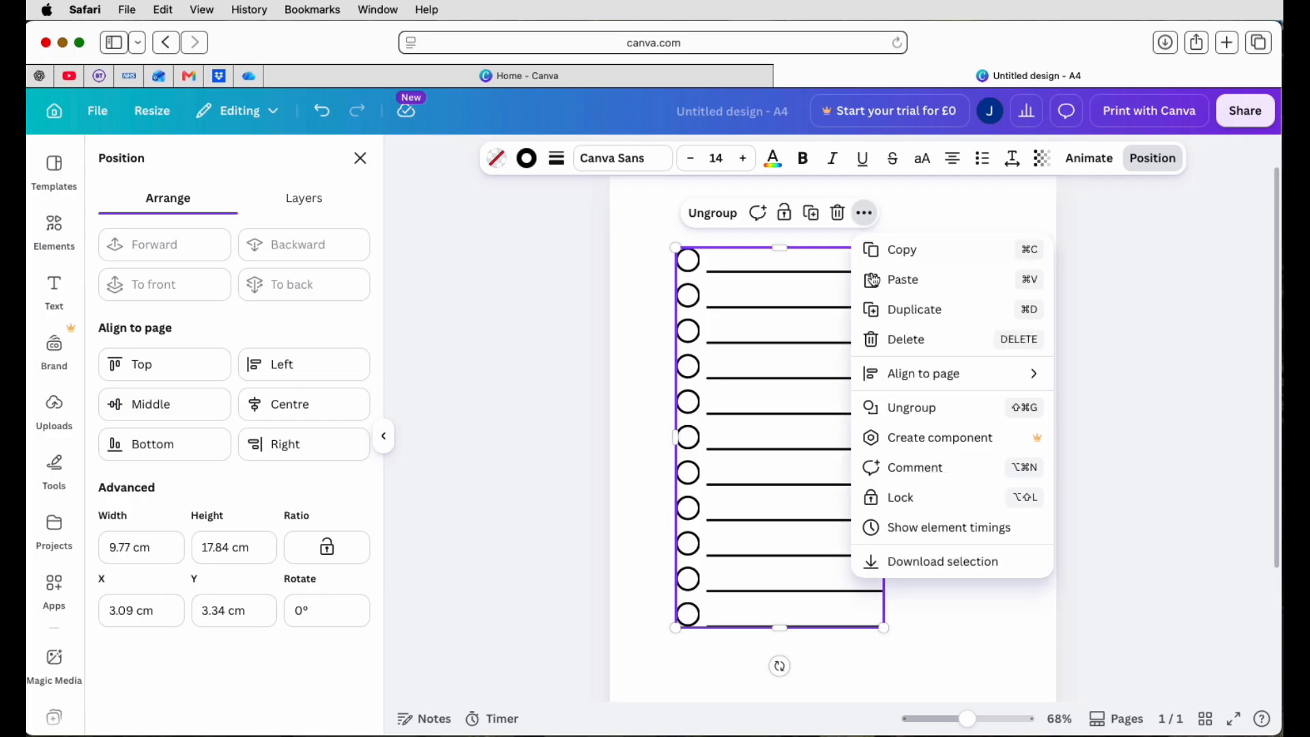
pyautogui.click(919, 562)
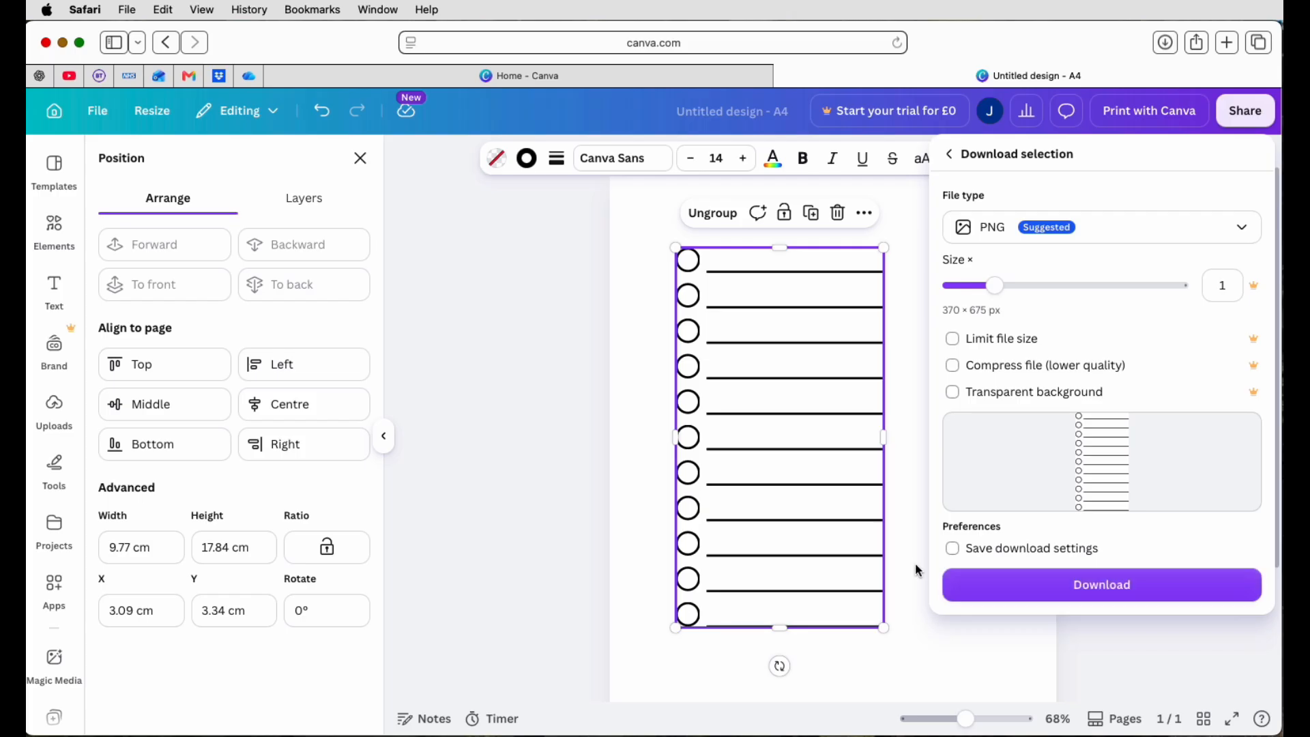
pyautogui.click(1002, 574)
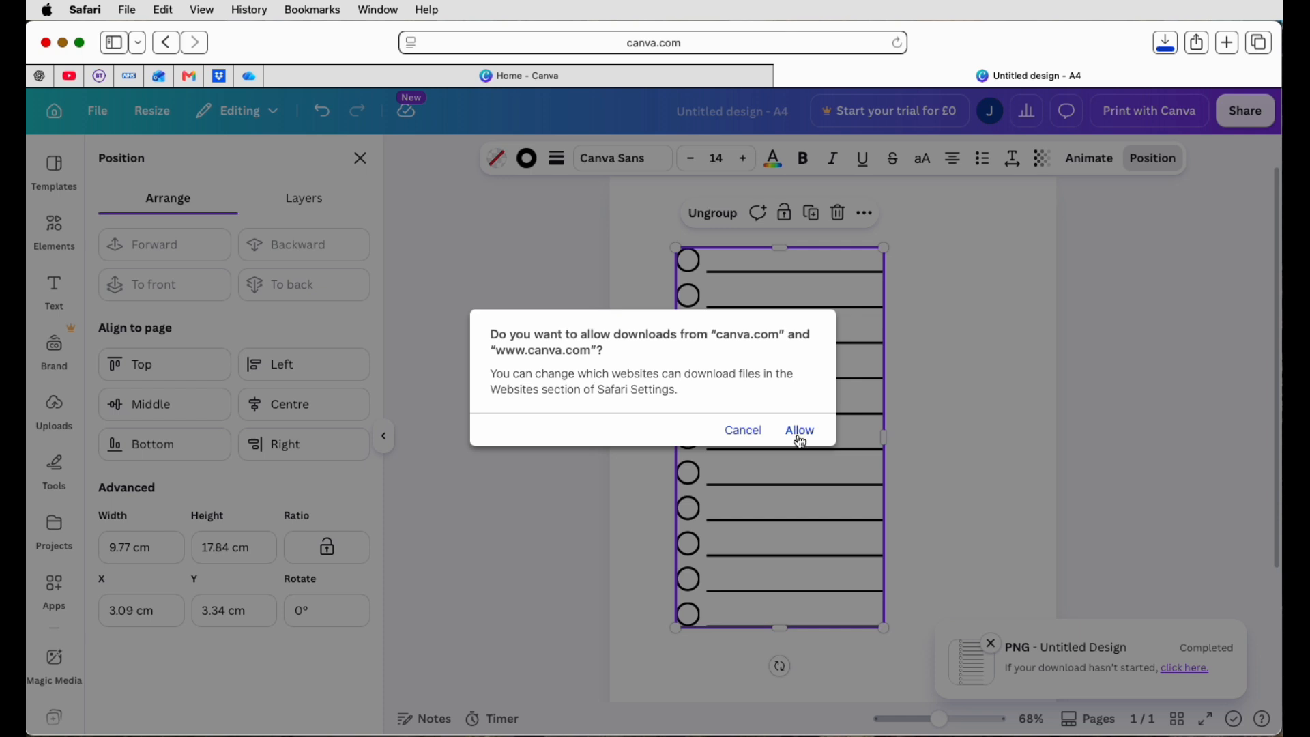
pyautogui.click(798, 431)
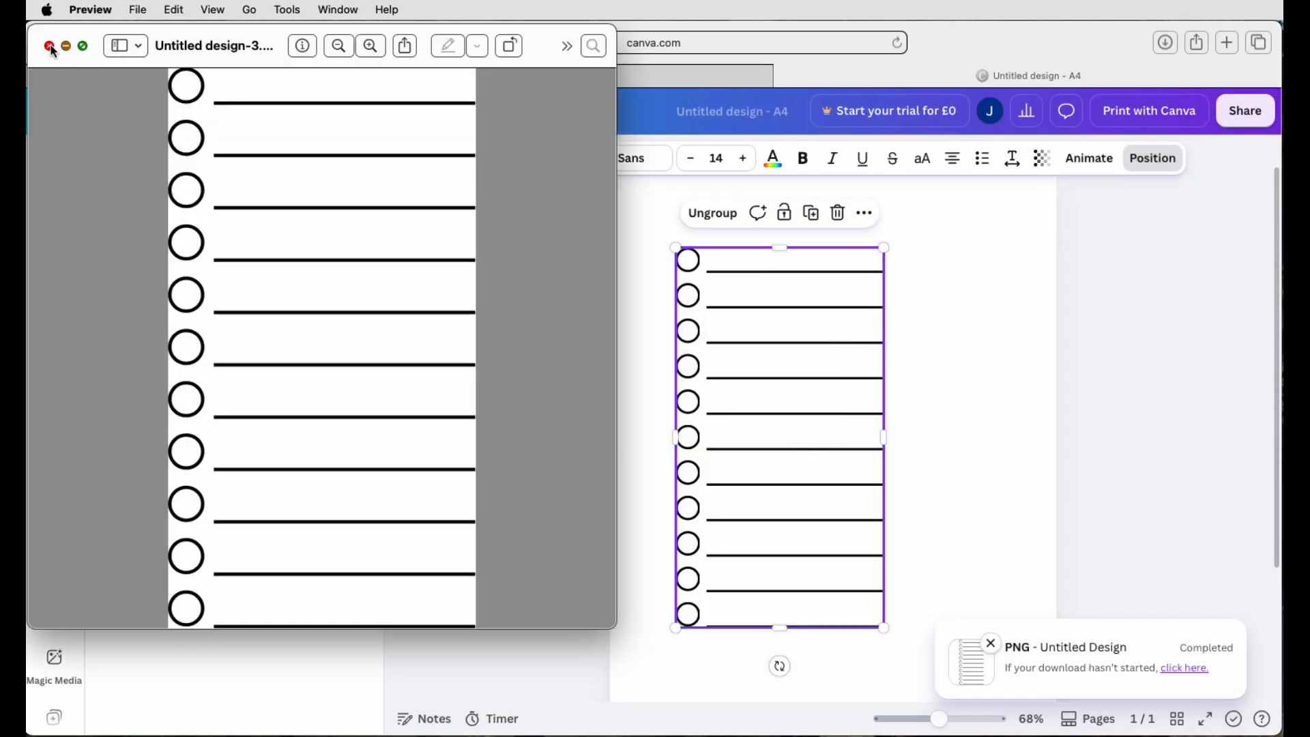
pyautogui.click(51, 47)
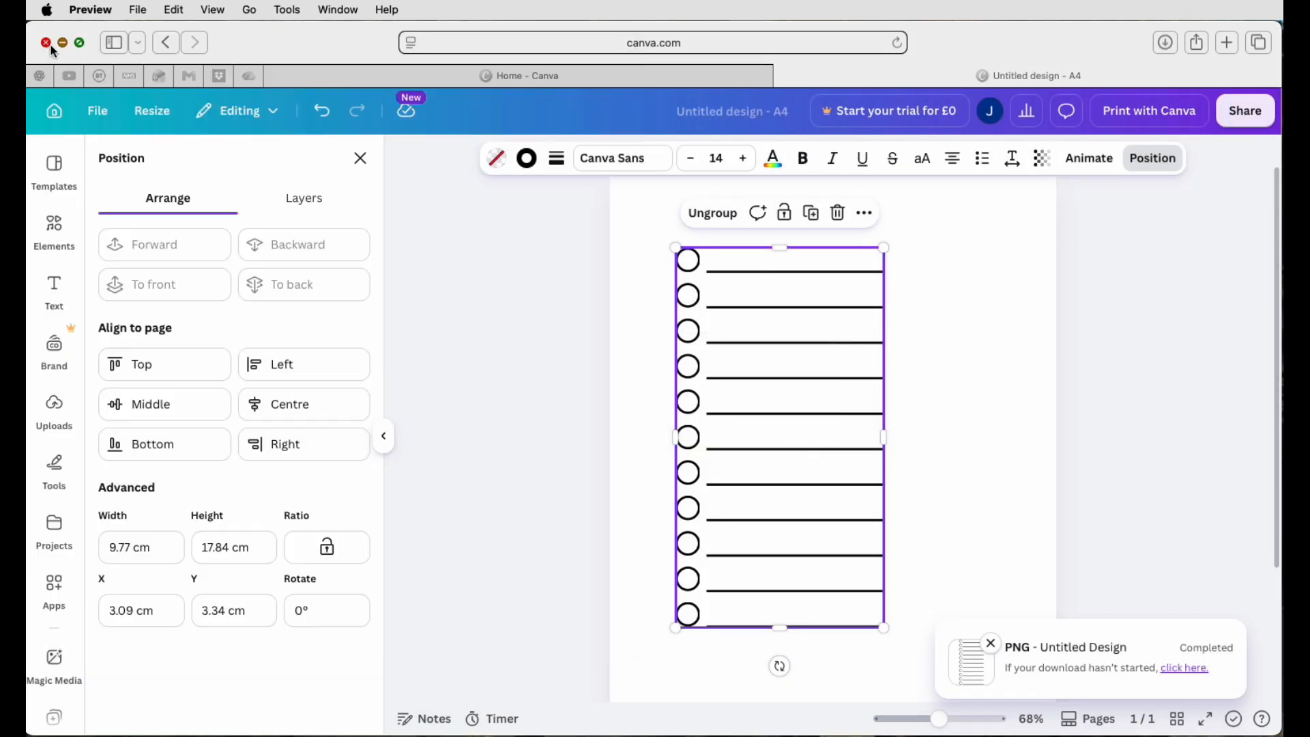
# Step: Scale down the original list group and move it to the page's upper right corner
pyautogui.click(884, 250)
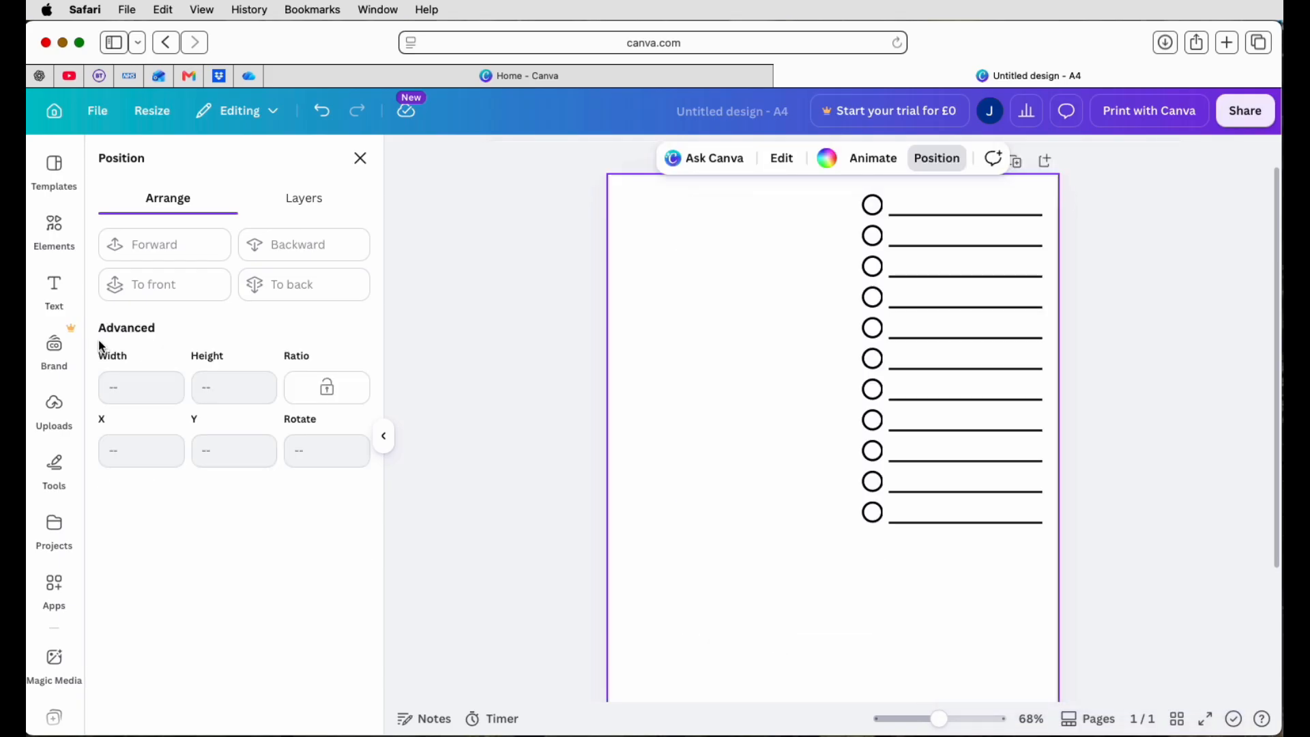
# Step: Upload Untitled design-3.png from the Downloads folder and place the image on the left half of the page
pyautogui.click(60, 414)
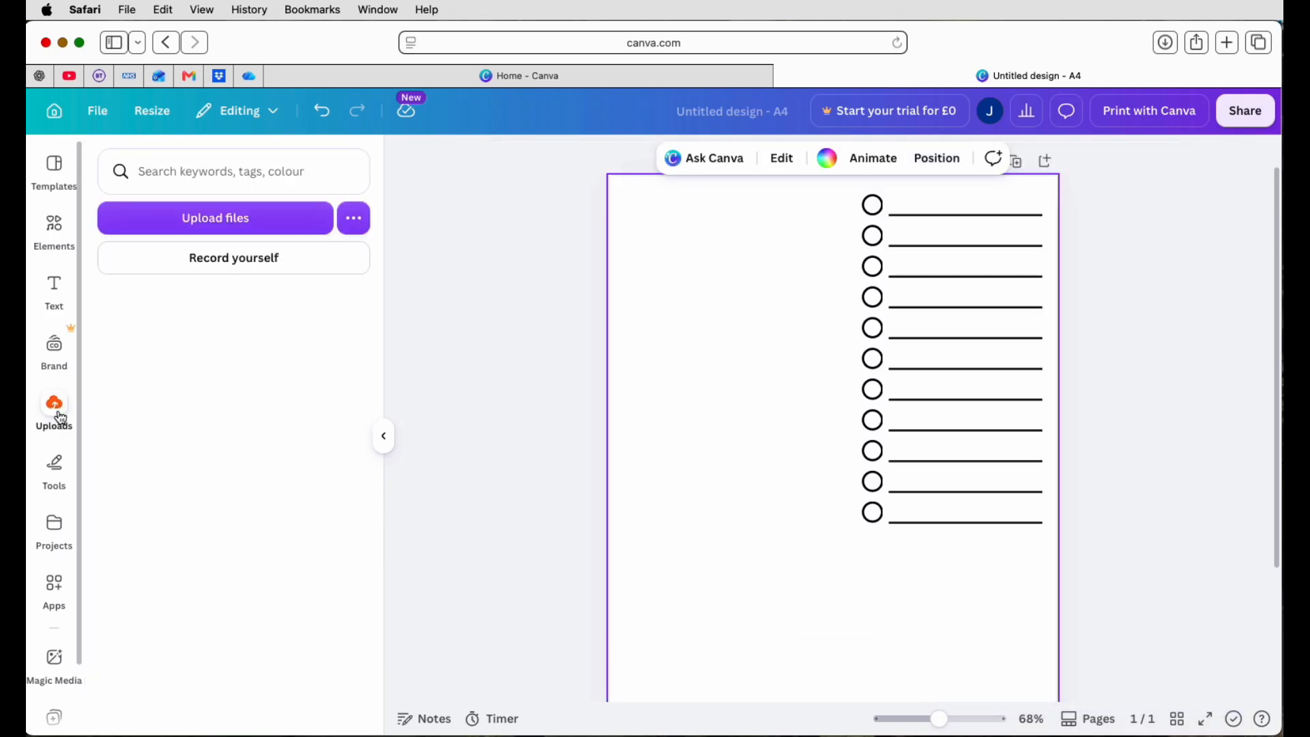
pyautogui.click(189, 220)
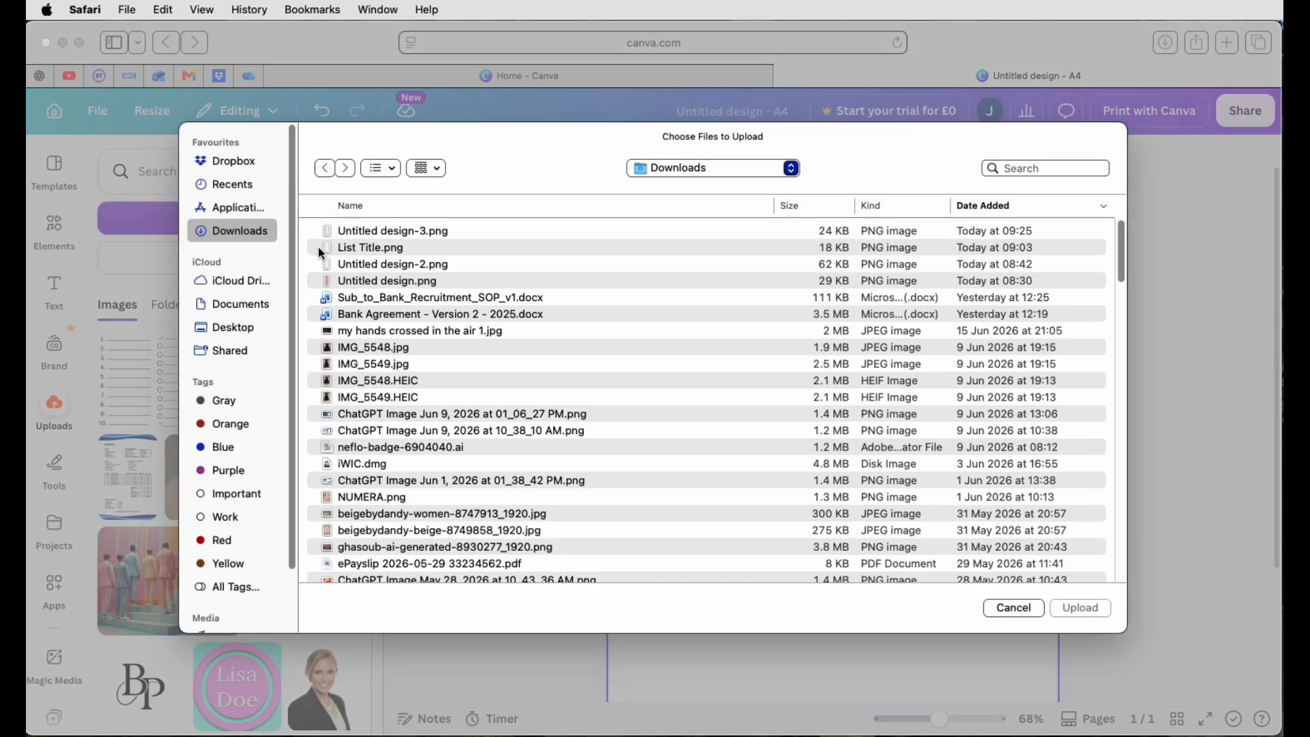
pyautogui.click(386, 230)
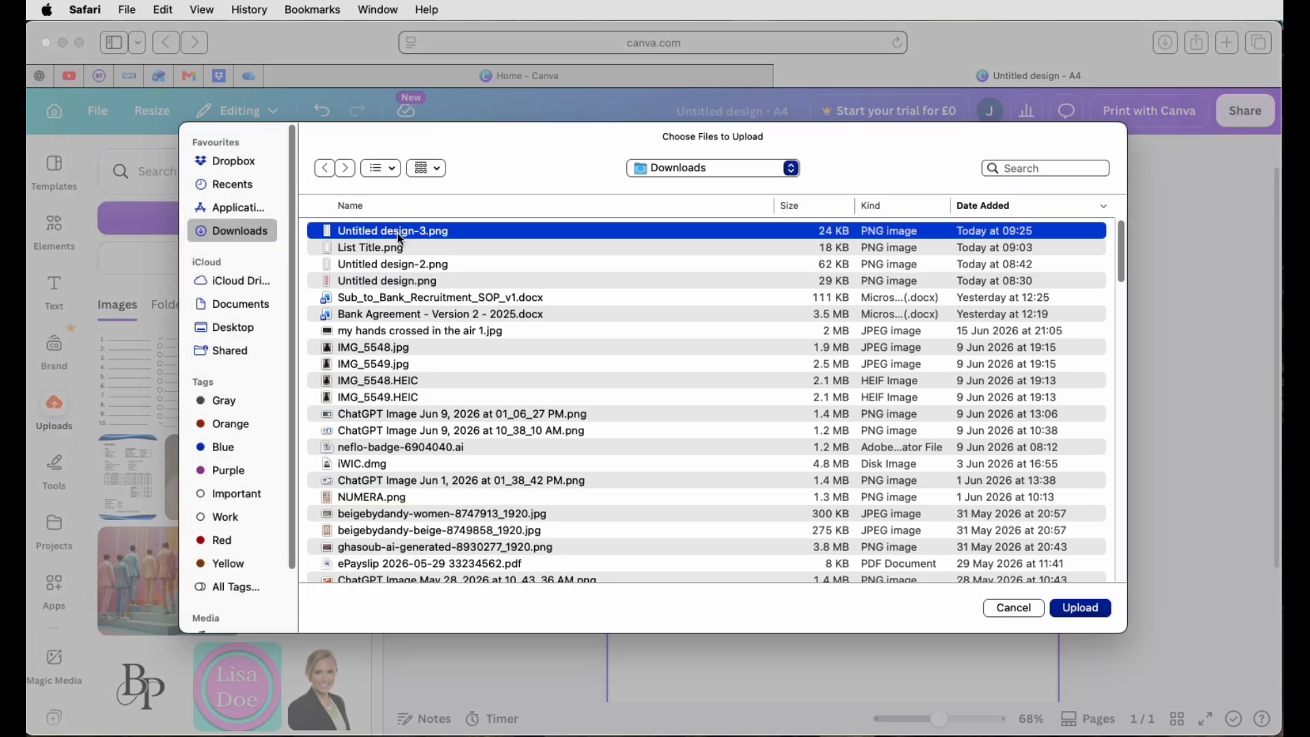
pyautogui.click(1077, 607)
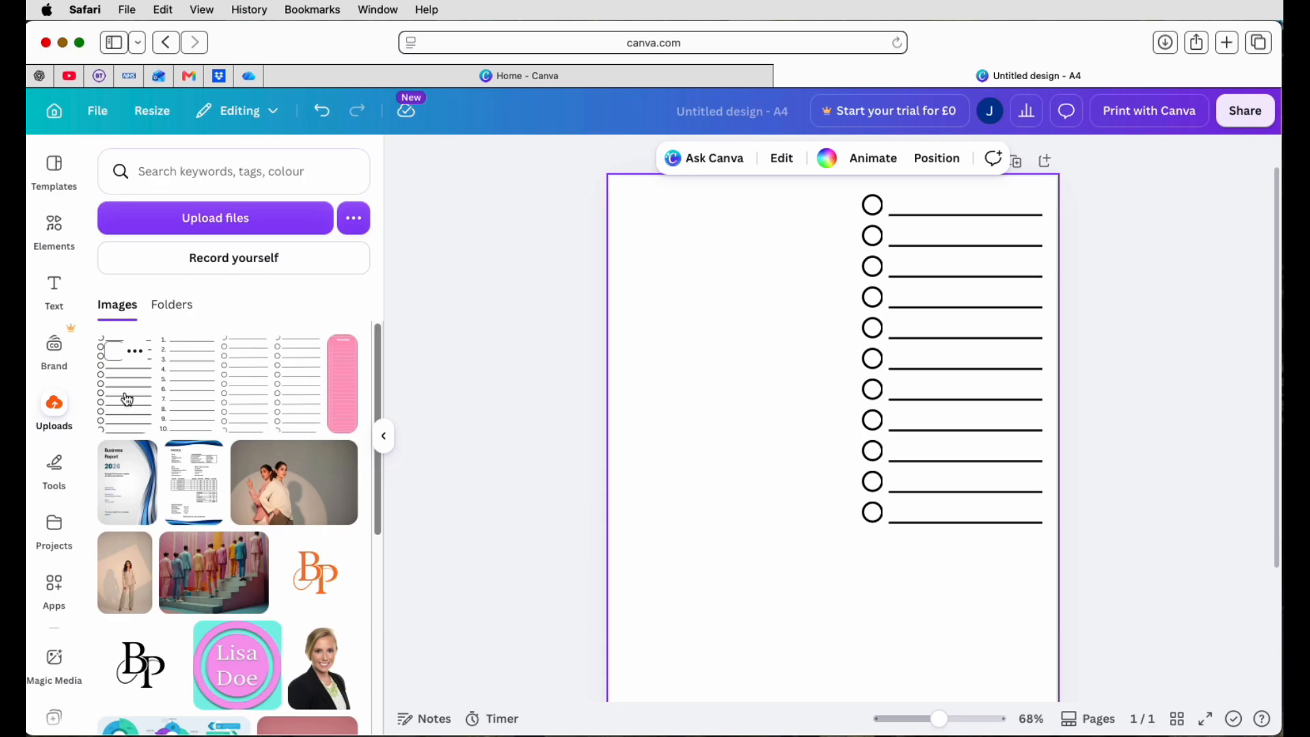
pyautogui.click(127, 399)
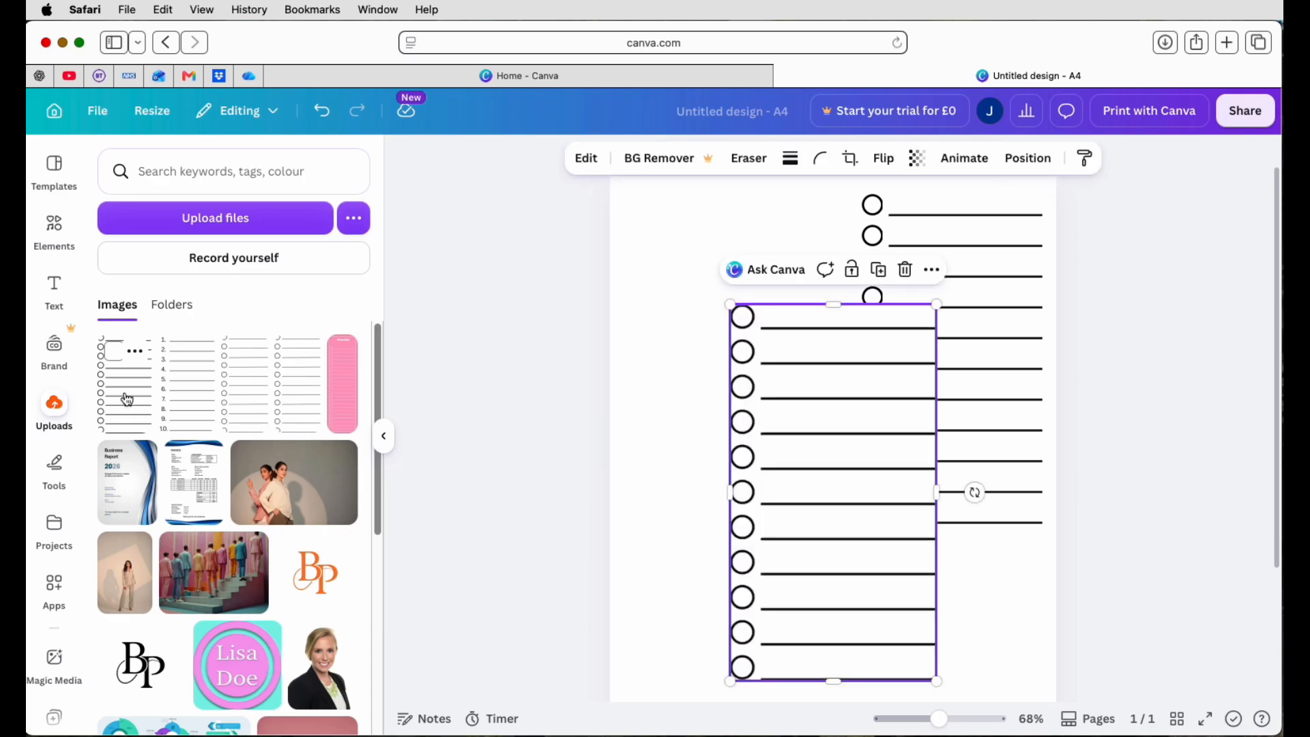
pyautogui.moveTo(871, 366); pyautogui.dragTo(792, 309)
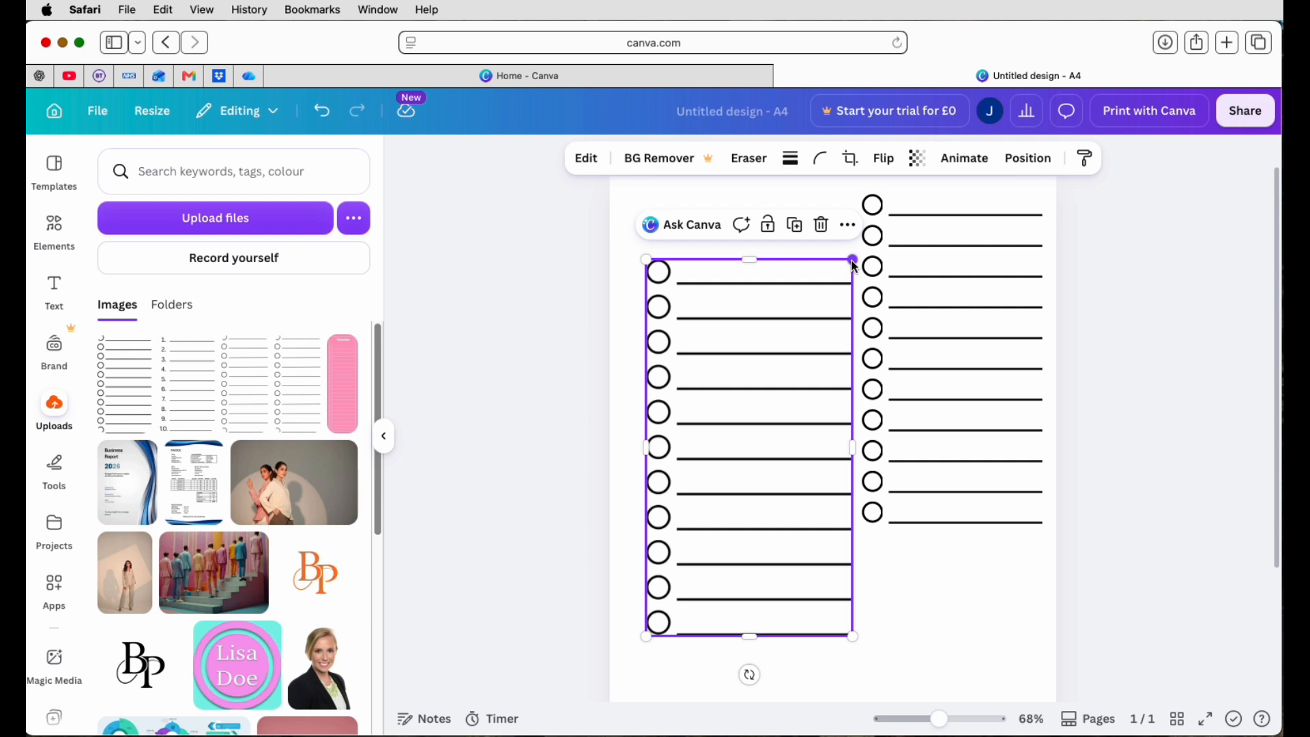
# Step: Shrink the list image toward the page's left edge and stack a duplicate directly below it as one longer column
pyautogui.moveTo(853, 264); pyautogui.dragTo(794, 427)
pyautogui.moveTo(689, 549); pyautogui.dragTo(696, 330)
pyautogui.click(742, 422)
pyautogui.click(810, 363)
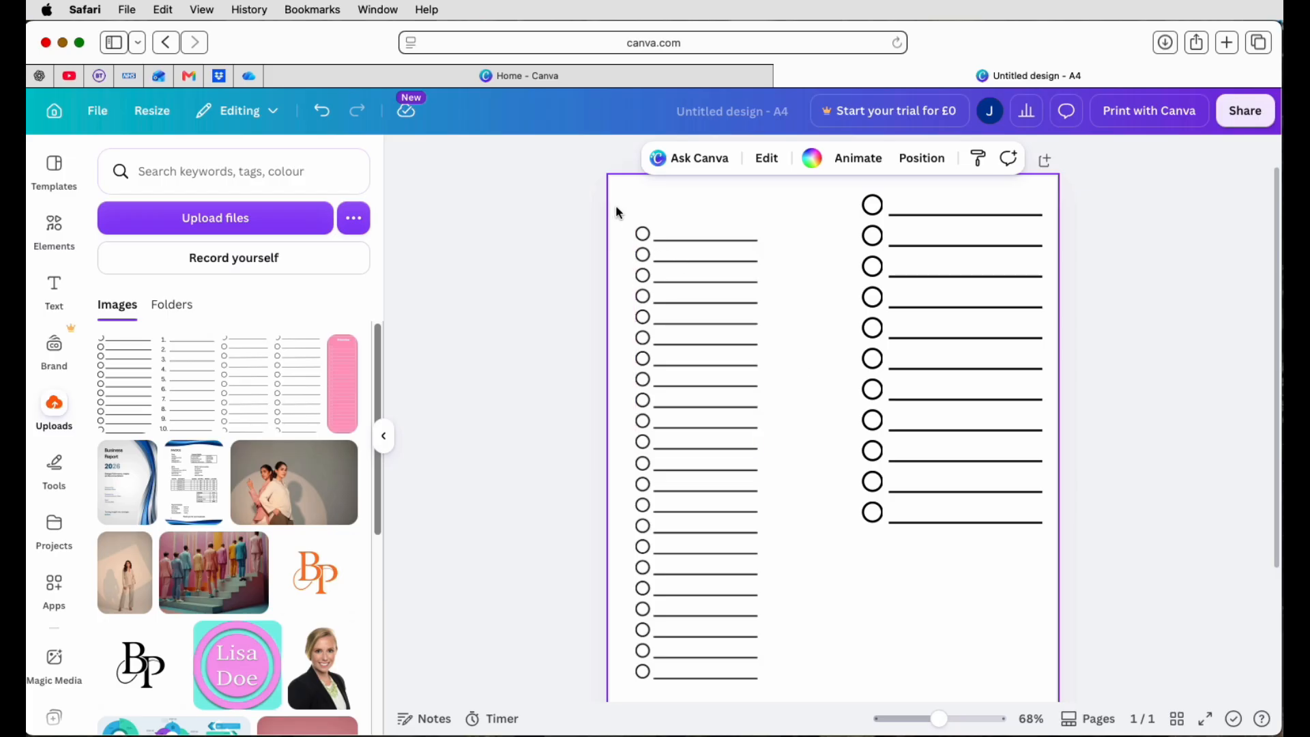
# Step: Search the elements for square, add the rounded square shape and stretch it over the whole stacked list column
pyautogui.click(52, 232)
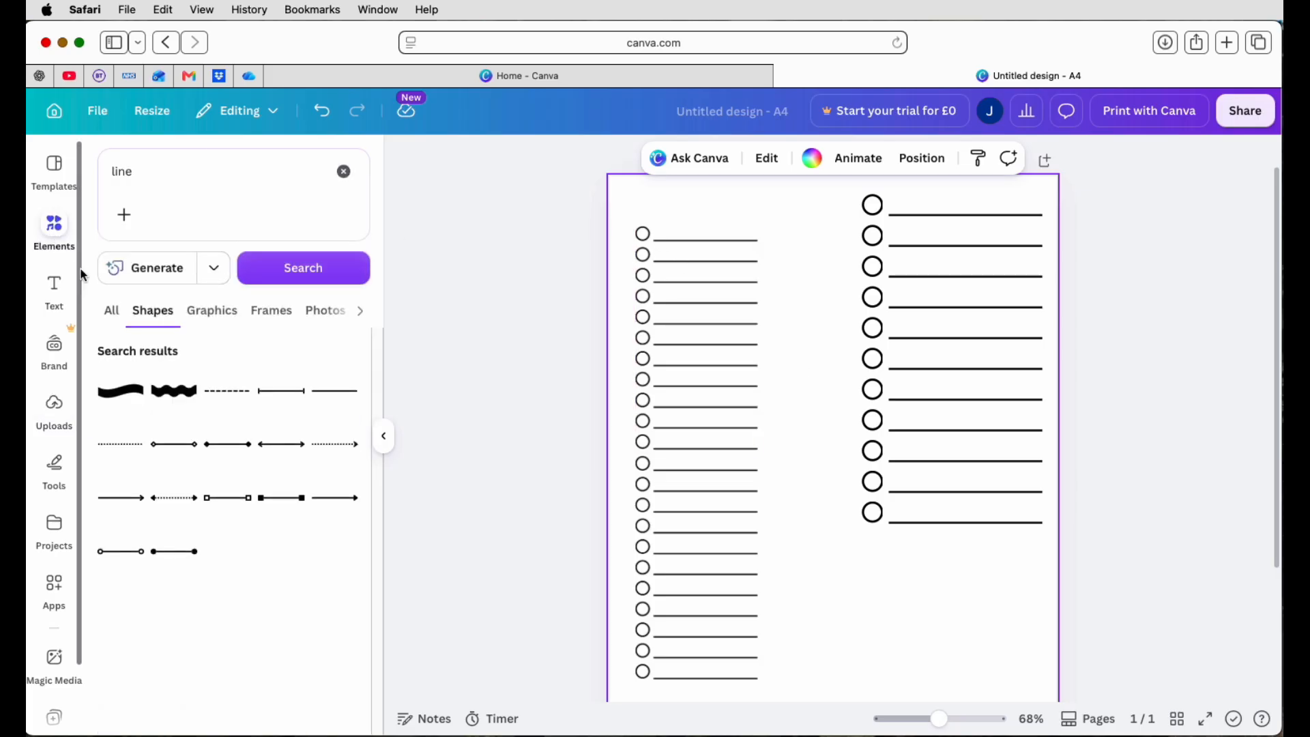
pyautogui.click(91, 172)
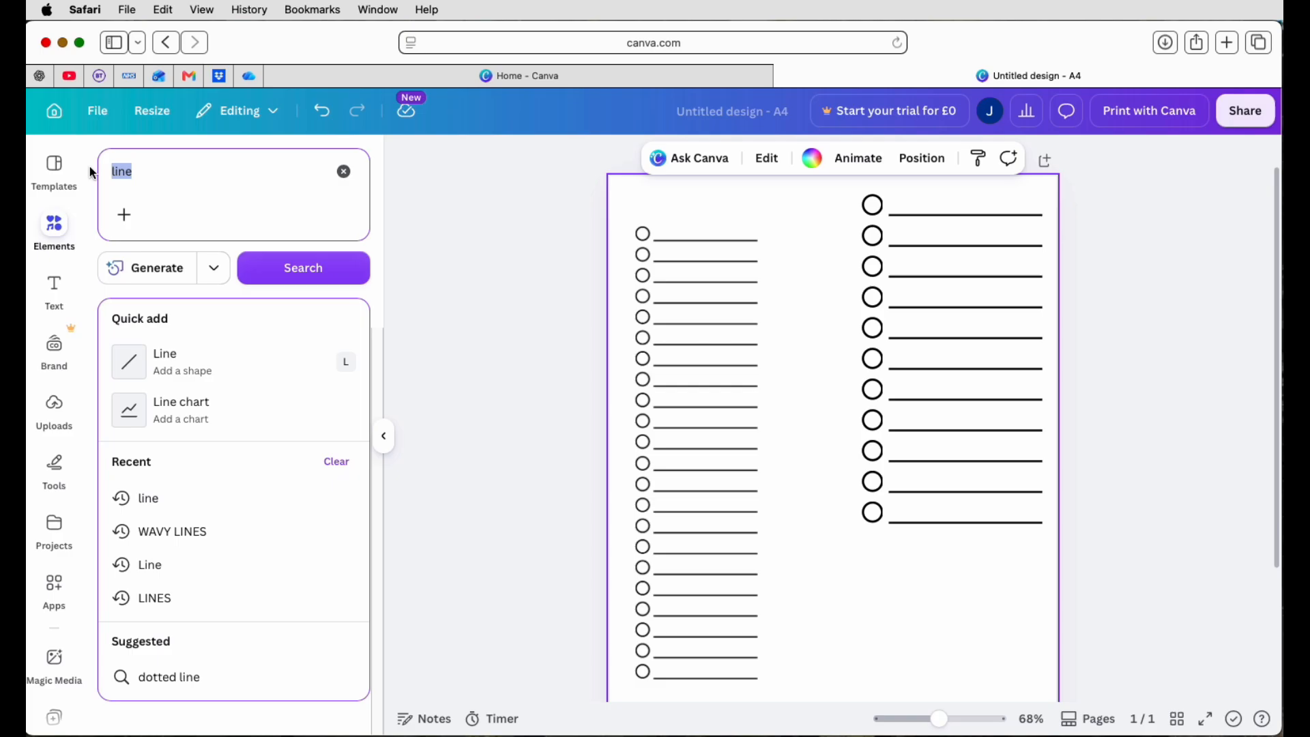
pyautogui.write('square')
pyautogui.press('Return')
pyautogui.click(234, 398)
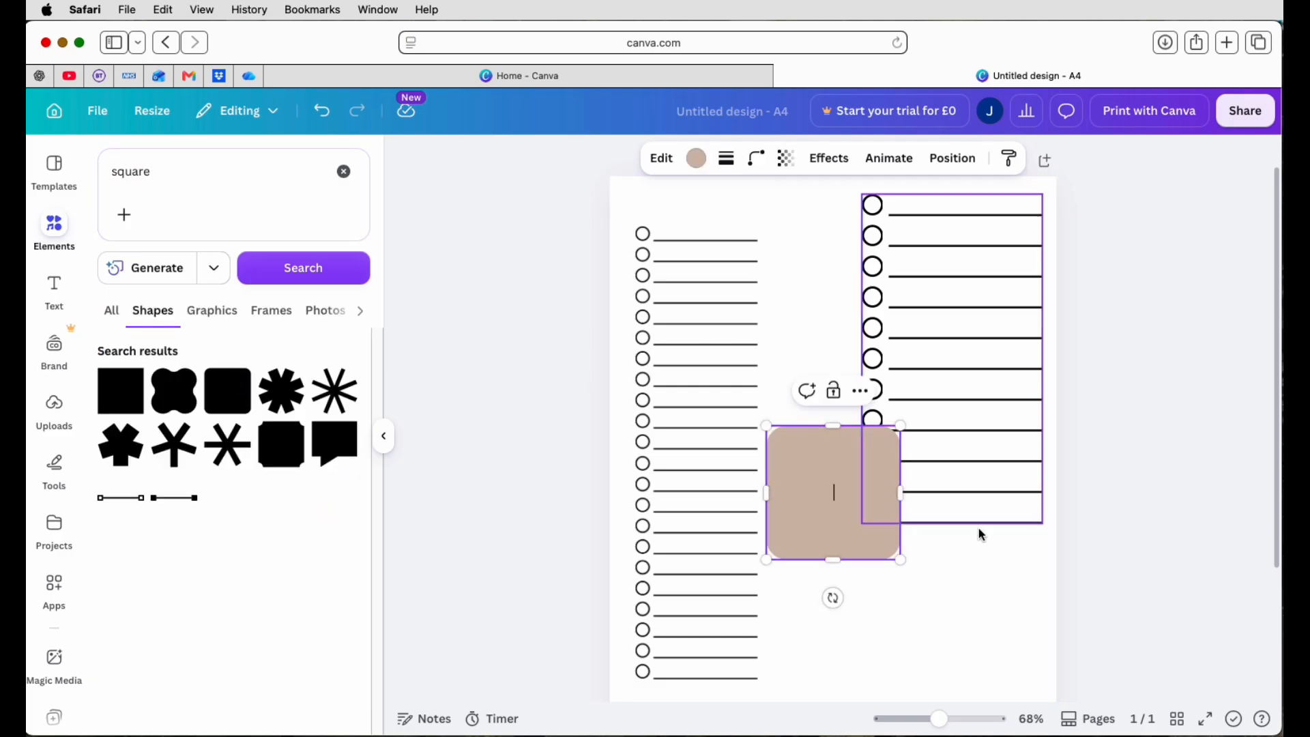
pyautogui.moveTo(858, 517); pyautogui.dragTo(715, 300)
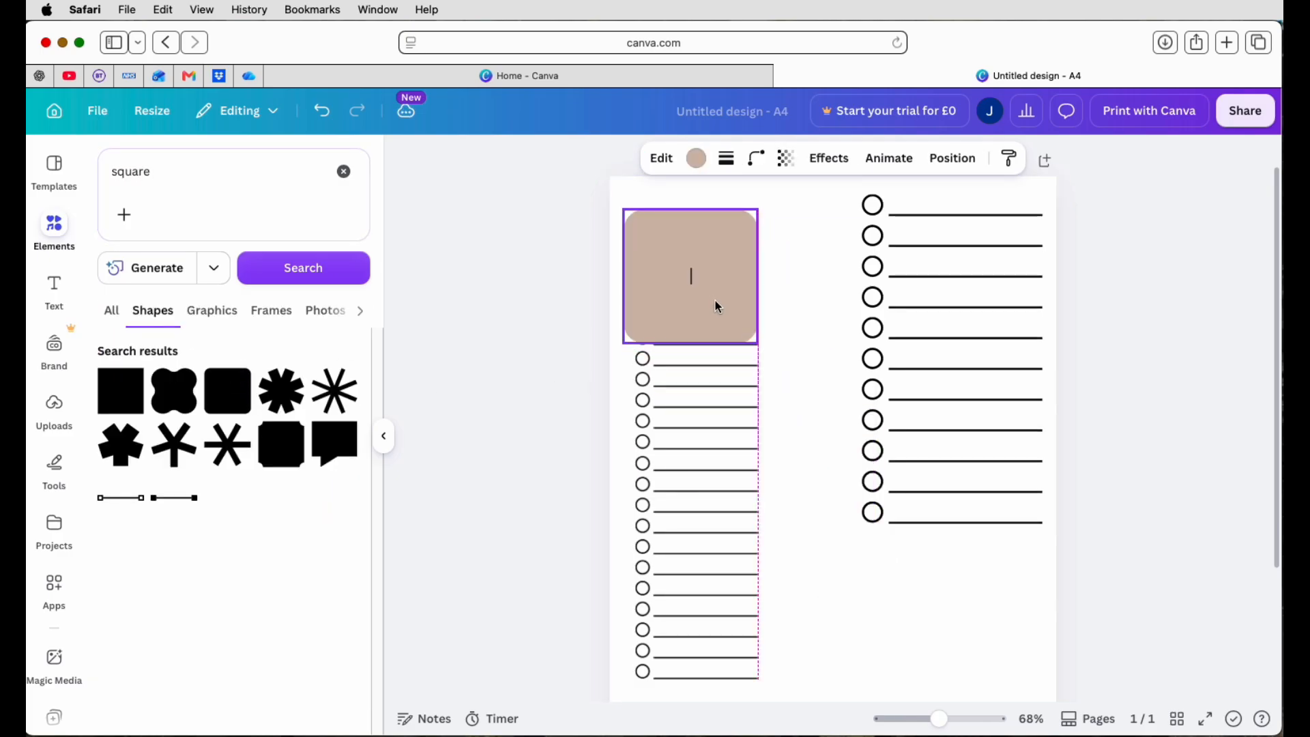
pyautogui.moveTo(757, 345); pyautogui.dragTo(773, 694)
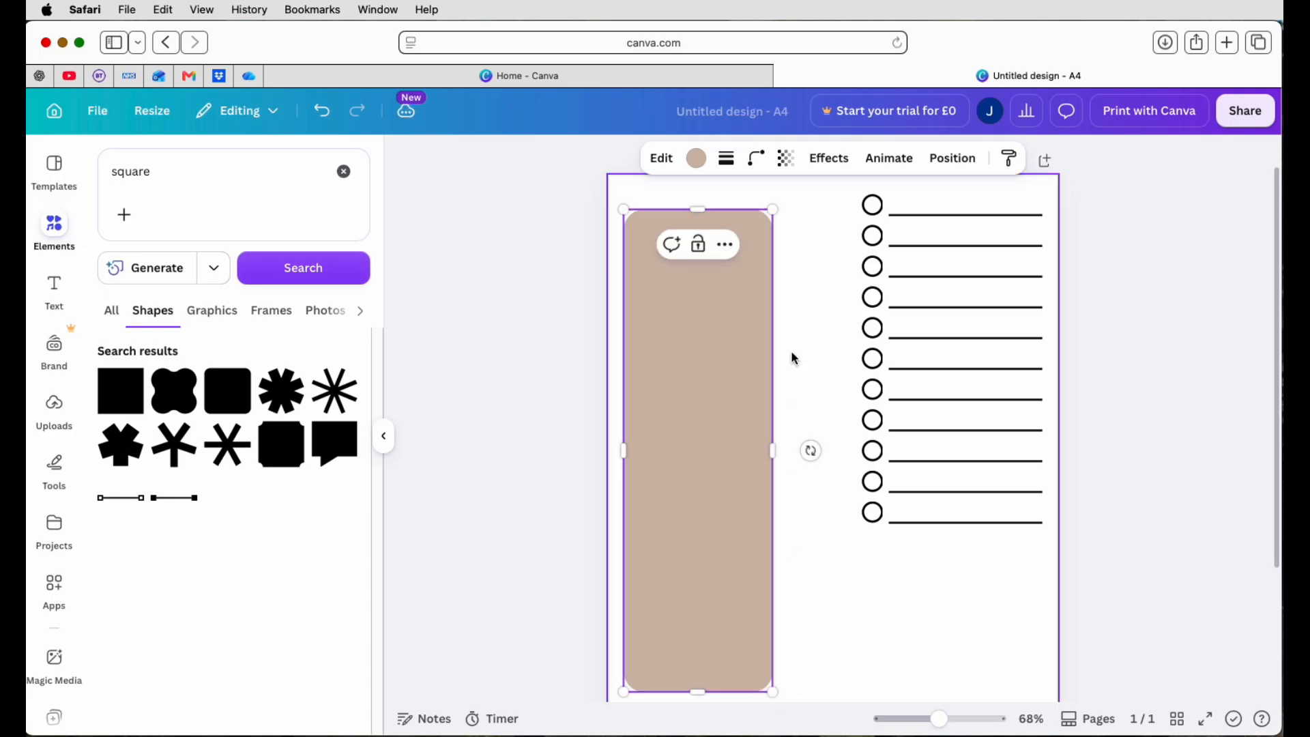
# Step: Give the rounded rectangle a solid border of weight 4 and make its fill transparent
pyautogui.click(725, 163)
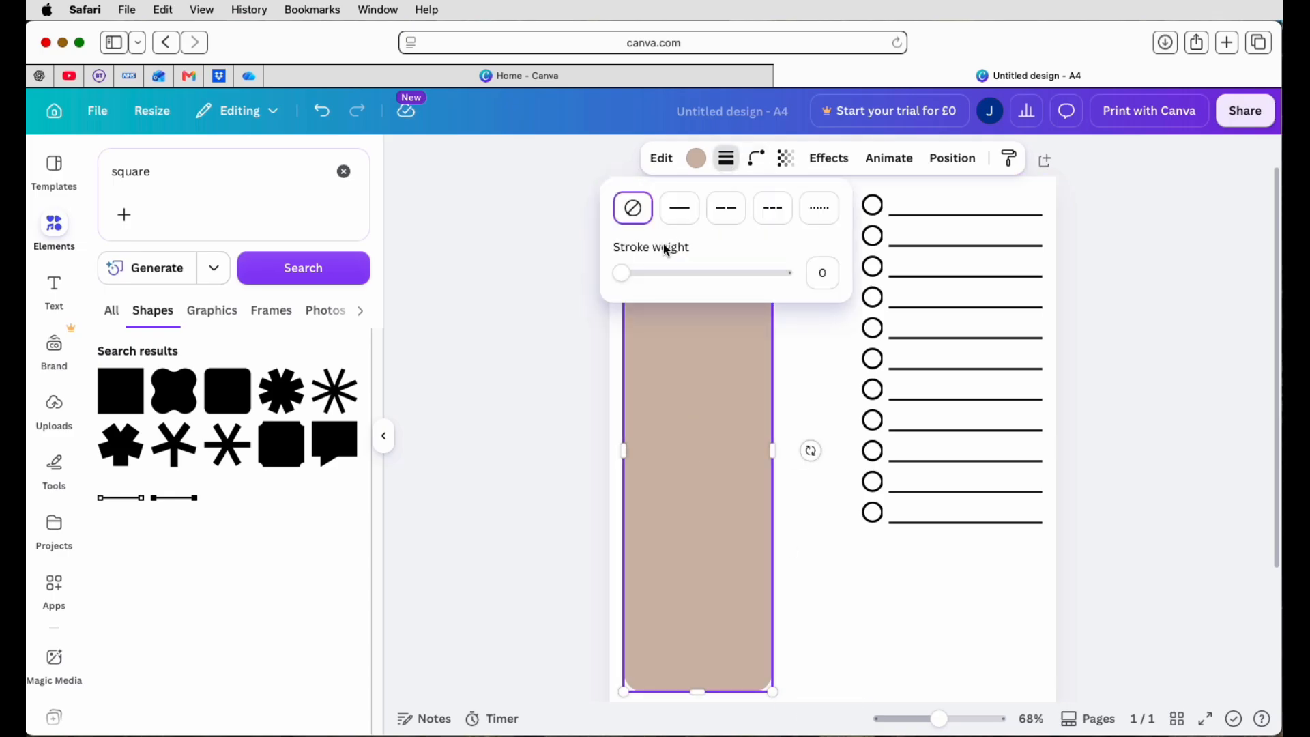
pyautogui.click(679, 214)
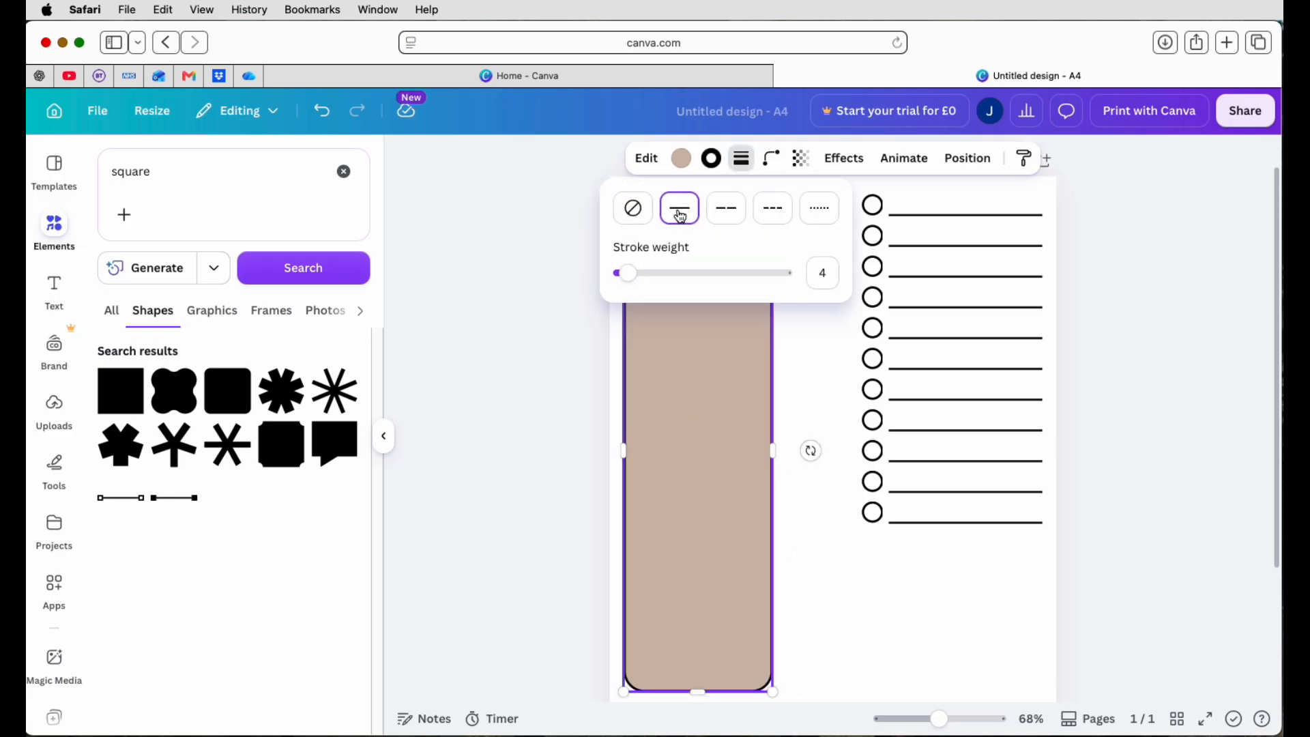
pyautogui.click(684, 169)
pyautogui.click(684, 163)
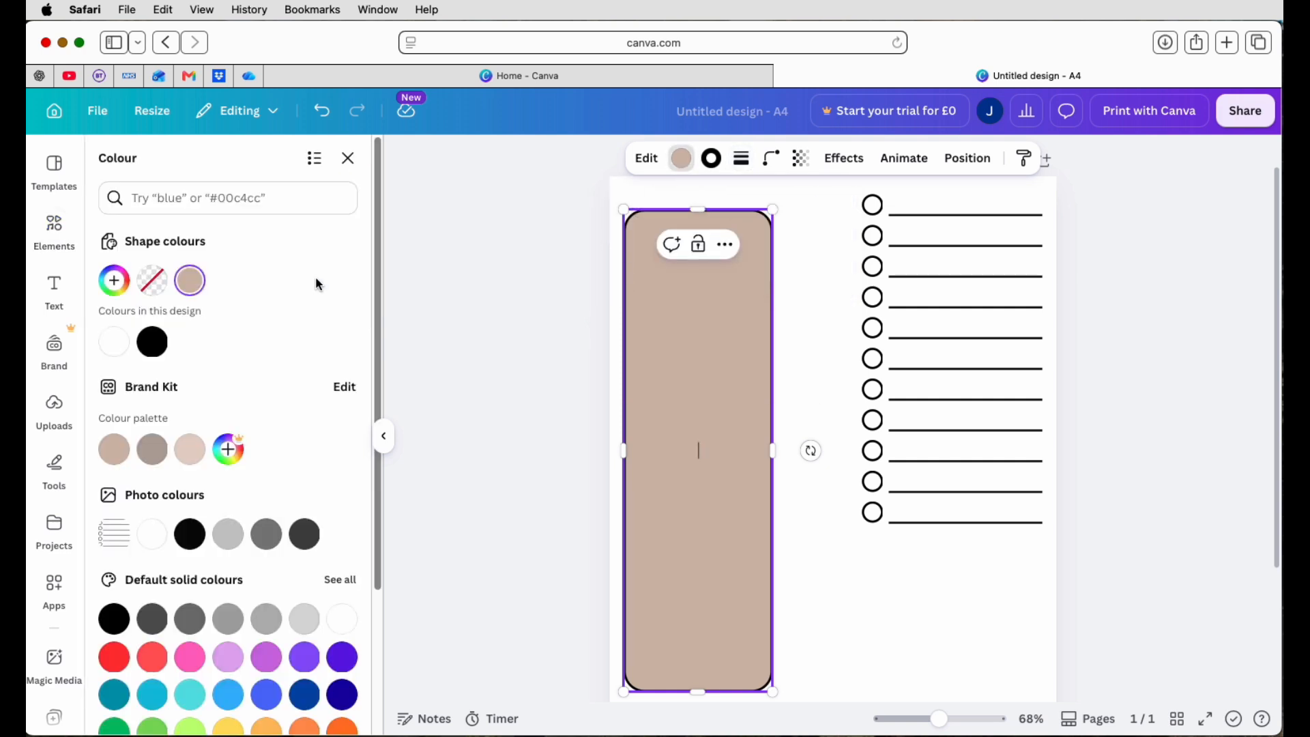
pyautogui.click(152, 282)
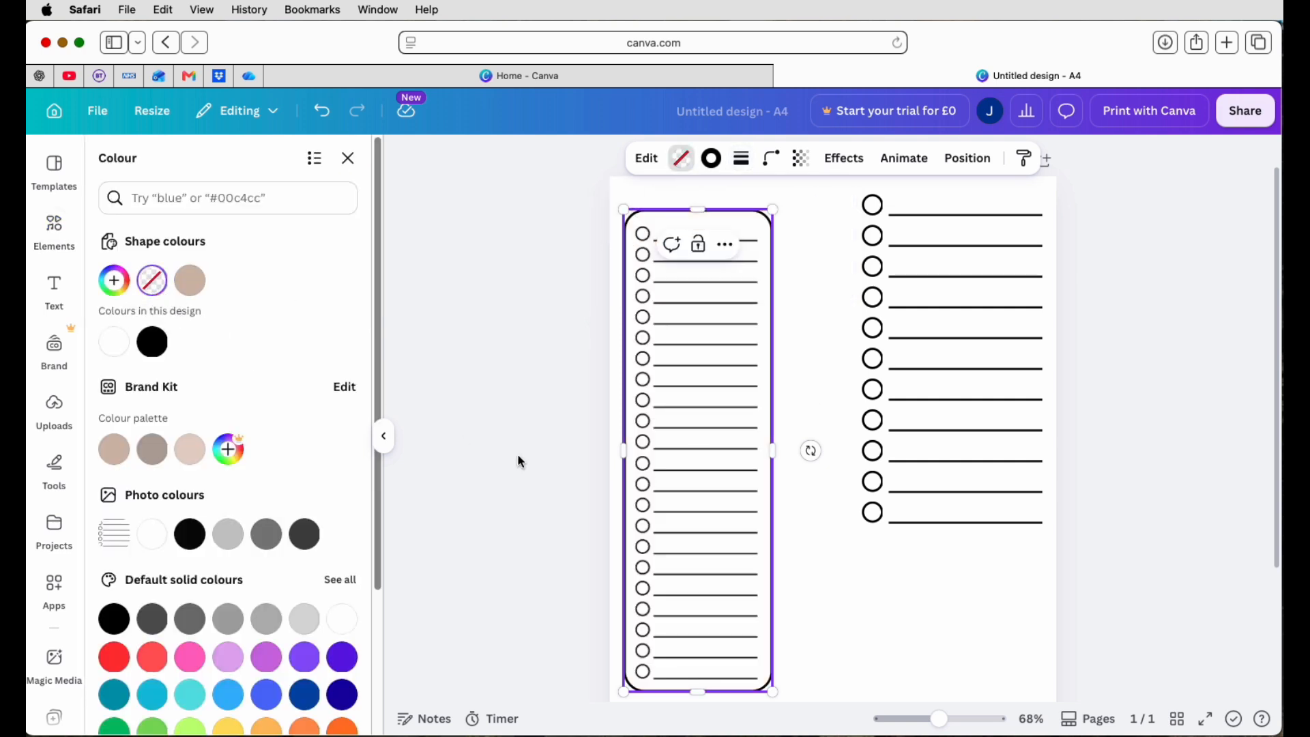
pyautogui.click(810, 506)
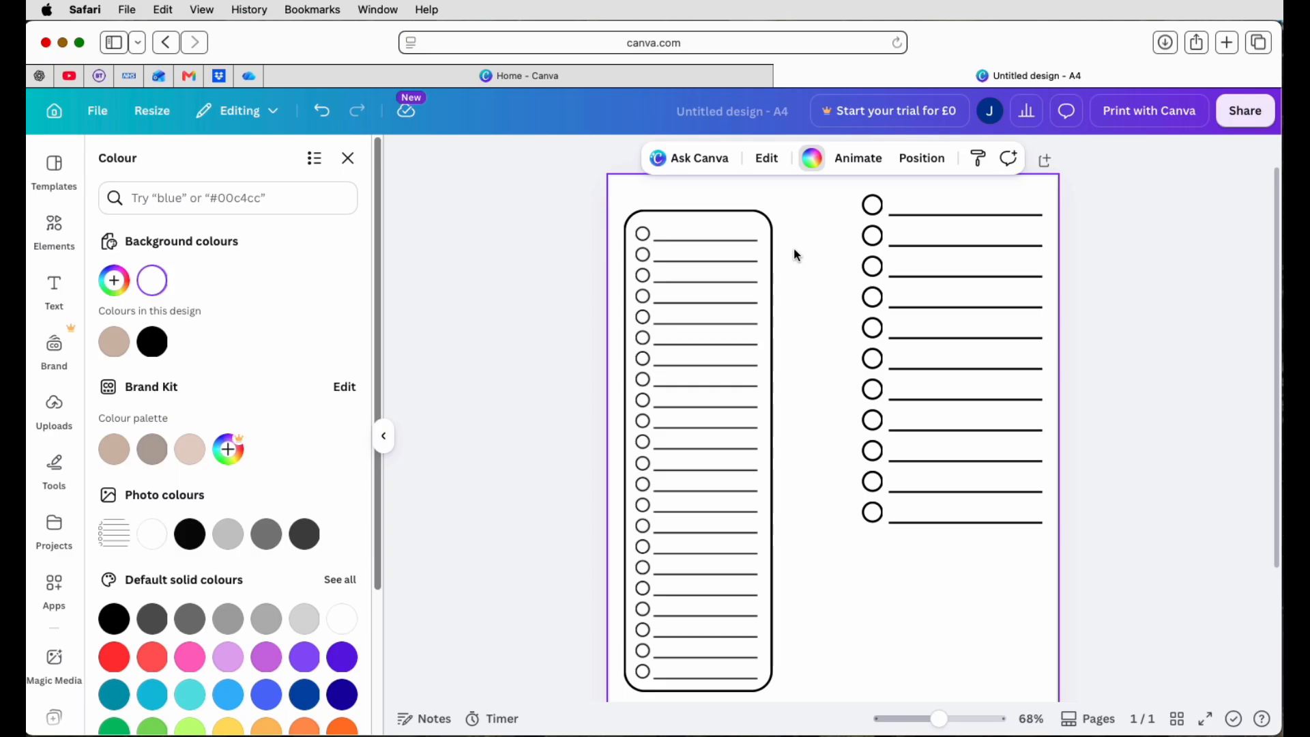
# Step: Move the frame aside to group the two stacked list images, and place the frame back around the group
pyautogui.moveTo(693, 230); pyautogui.dragTo(898, 273)
pyautogui.moveTo(708, 480); pyautogui.dragTo(700, 570)
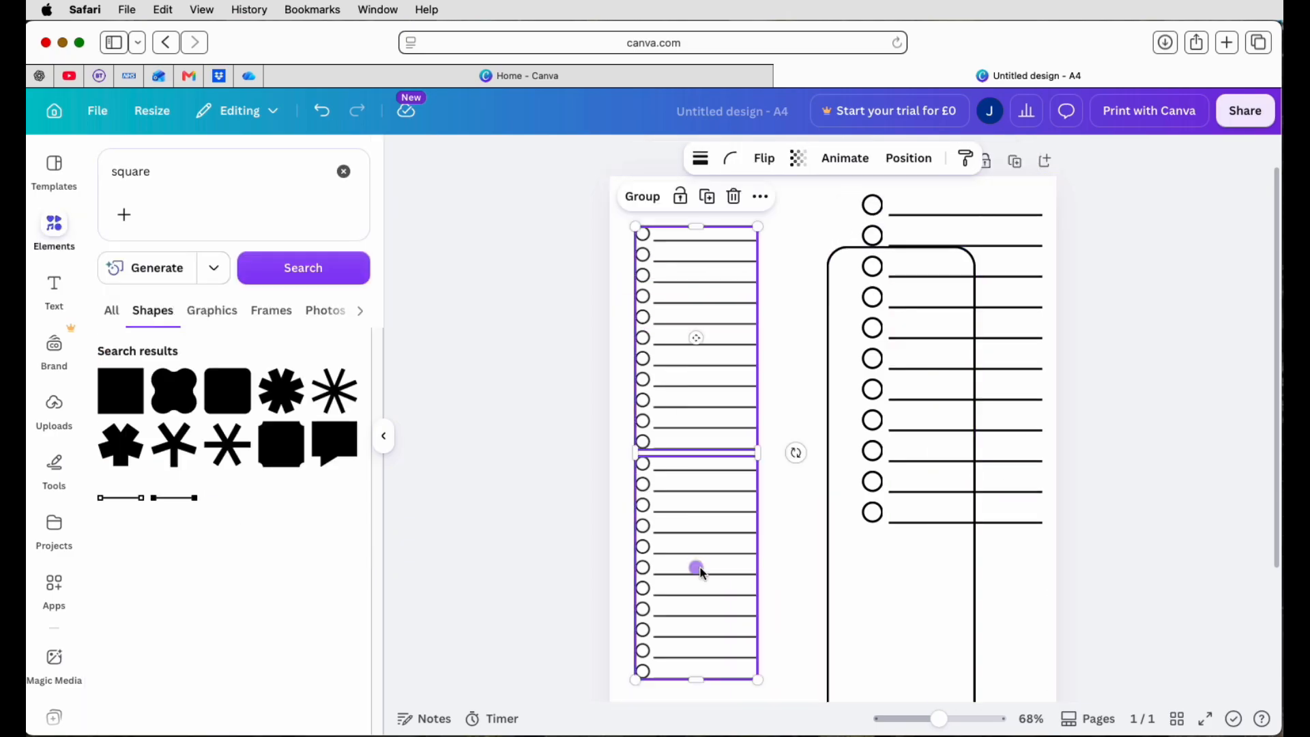
pyautogui.click(653, 202)
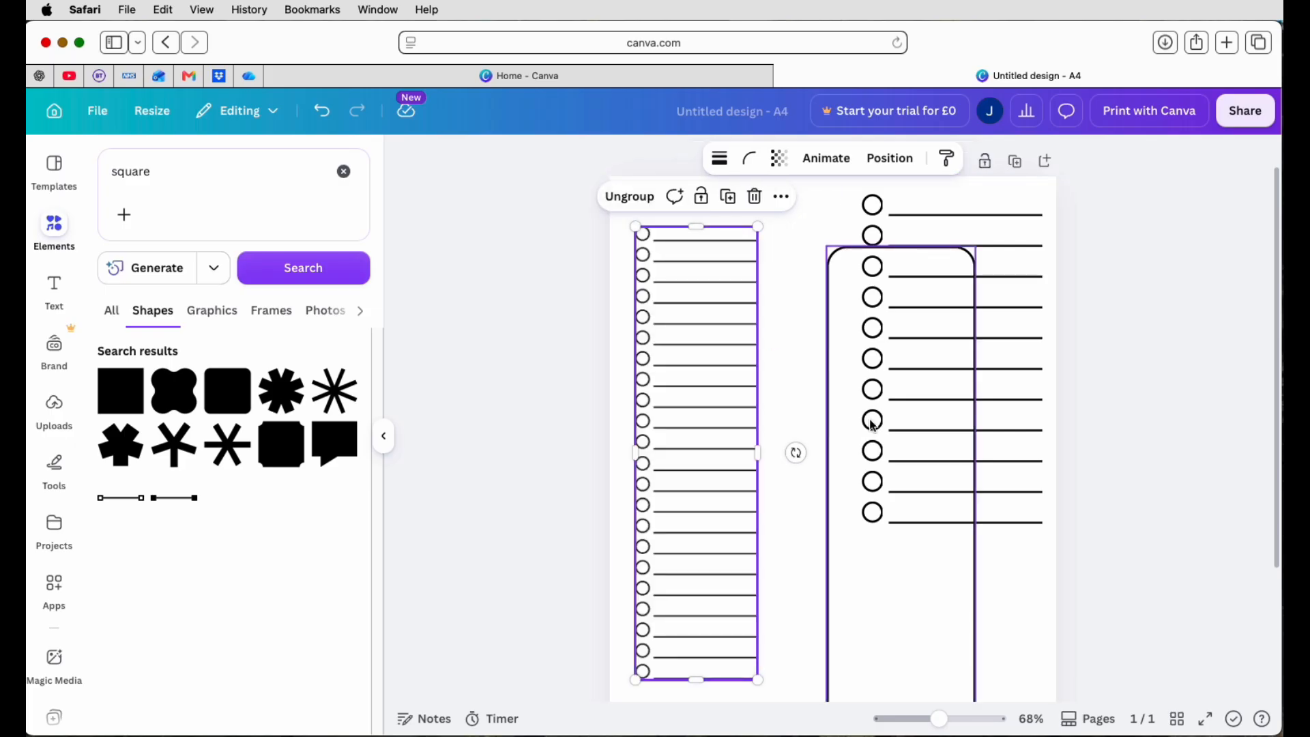
pyautogui.moveTo(869, 418); pyautogui.dragTo(653, 383)
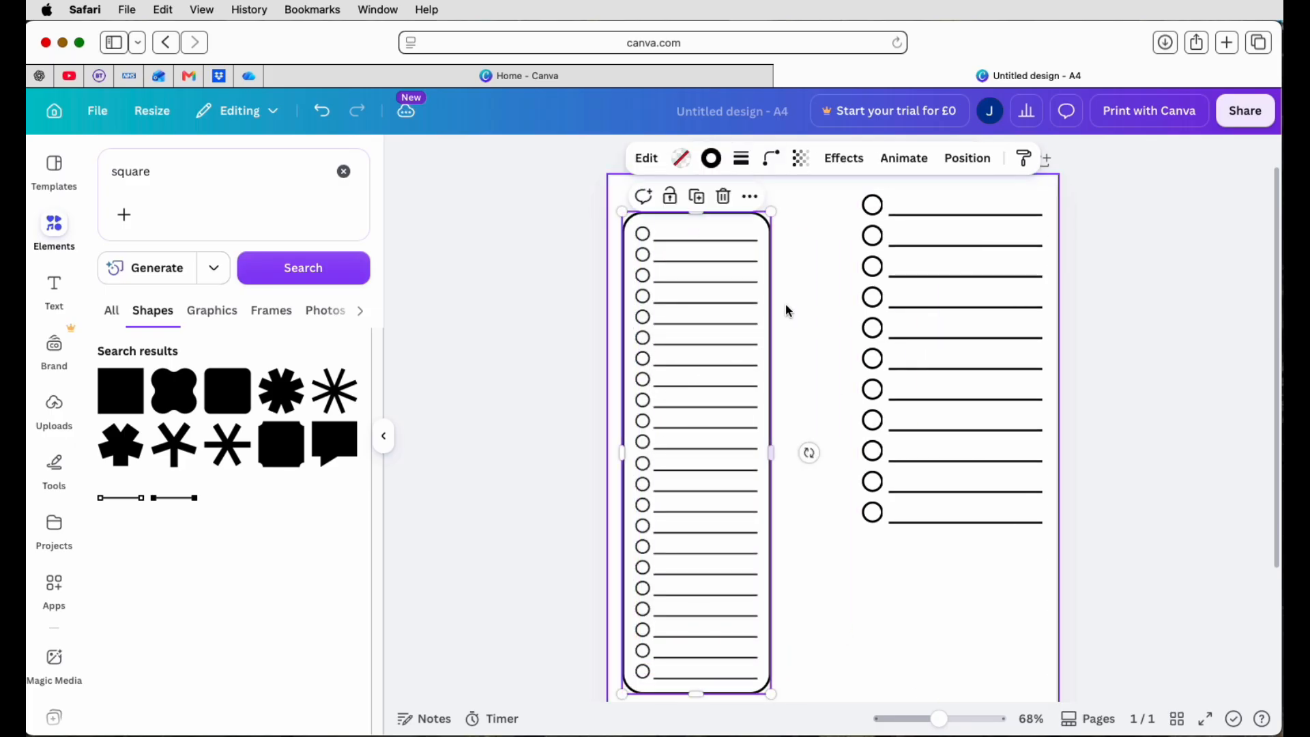
# Step: Check the middle and centre alignment of the frame against the grouped list, and undo the last change
pyautogui.keyDown('shift'); pyautogui.click(734, 345); pyautogui.keyUp('shift')
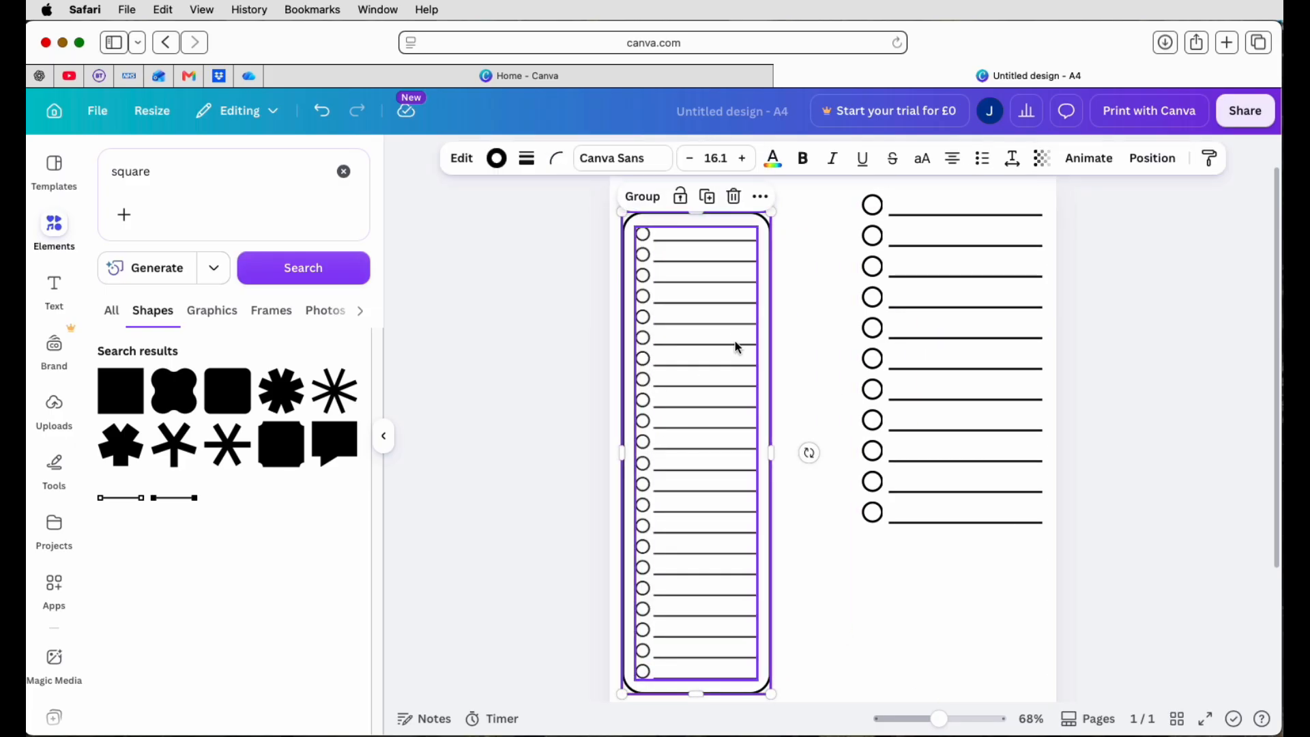
pyautogui.click(1151, 164)
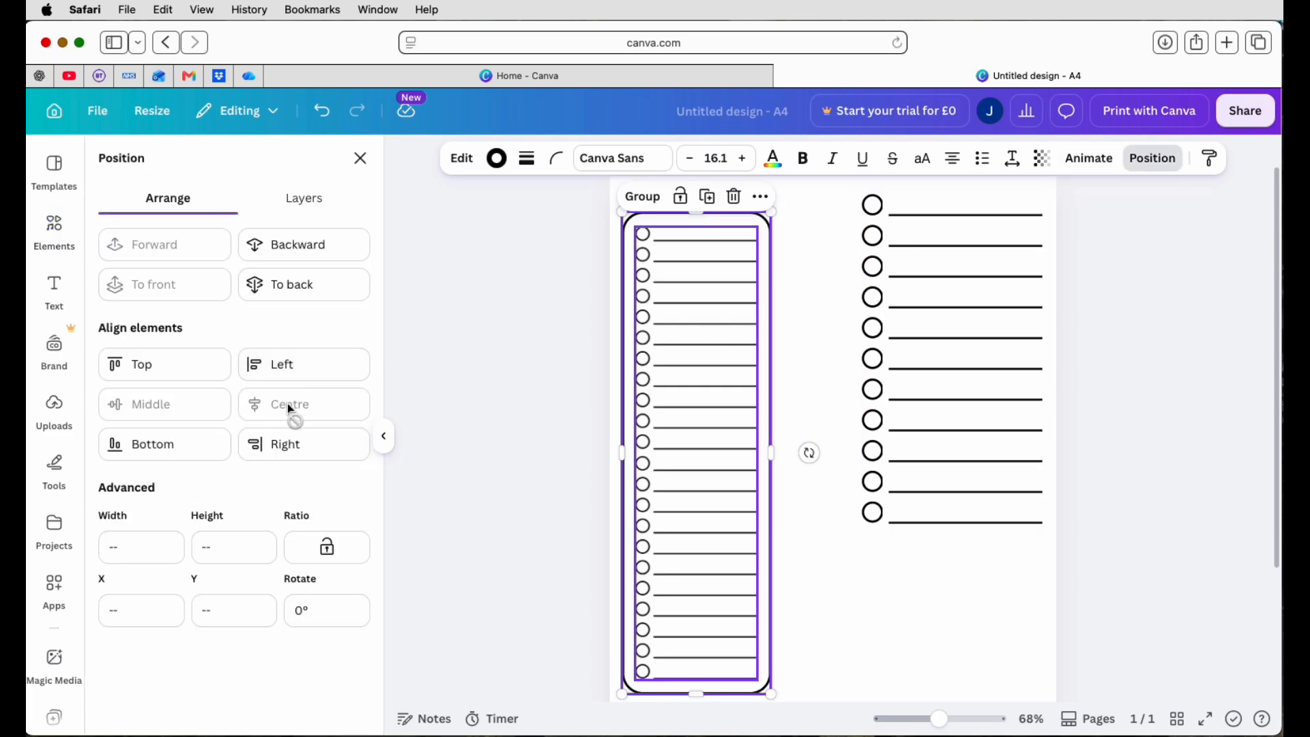
pyautogui.click(508, 401)
pyautogui.click(533, 399)
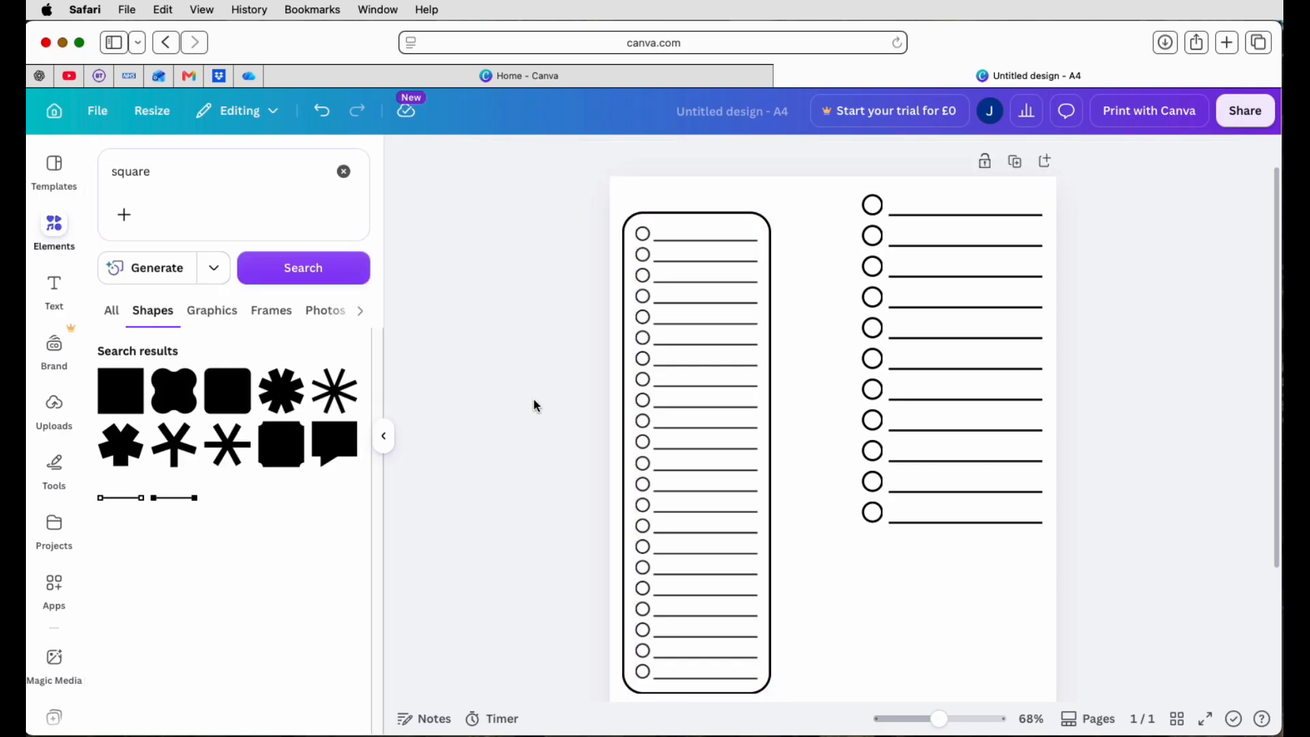
pyautogui.press('super+z')
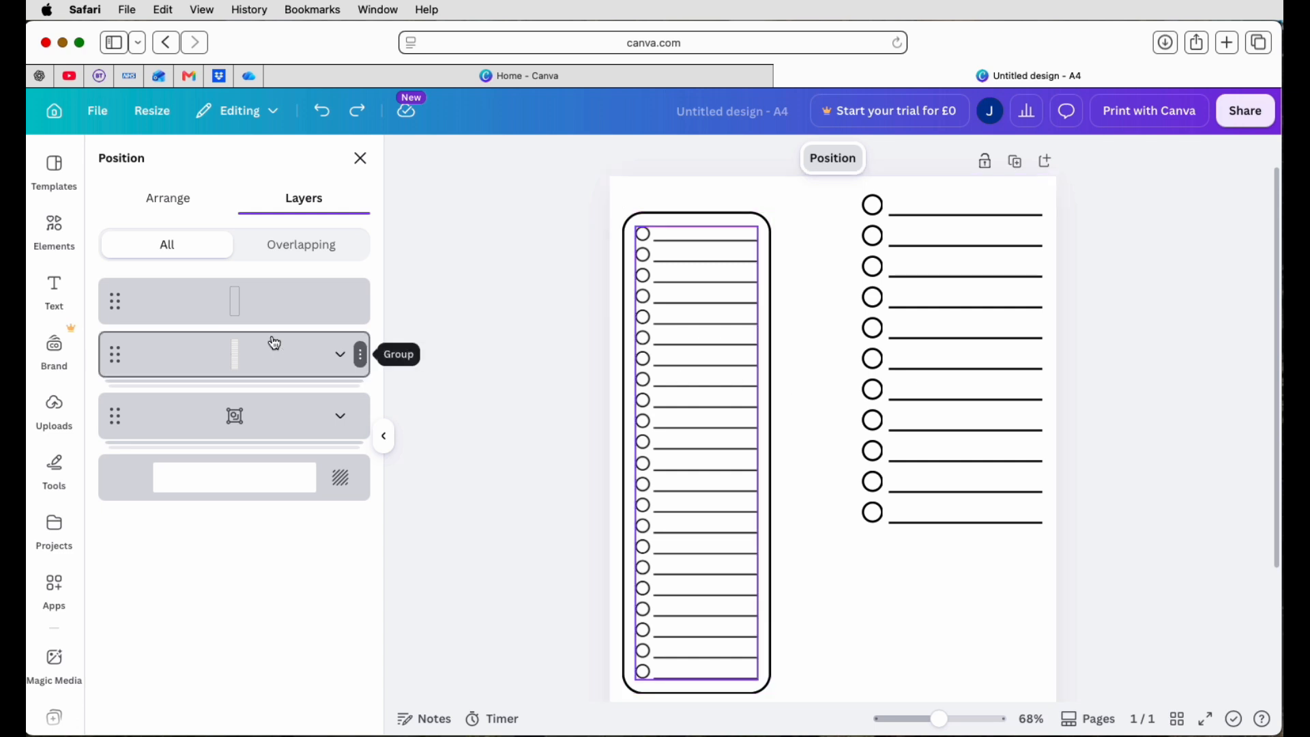
# Step: Insert the orange BP logo from the uploads, shrink it and place it beside the lower end of the framed list
pyautogui.click(55, 410)
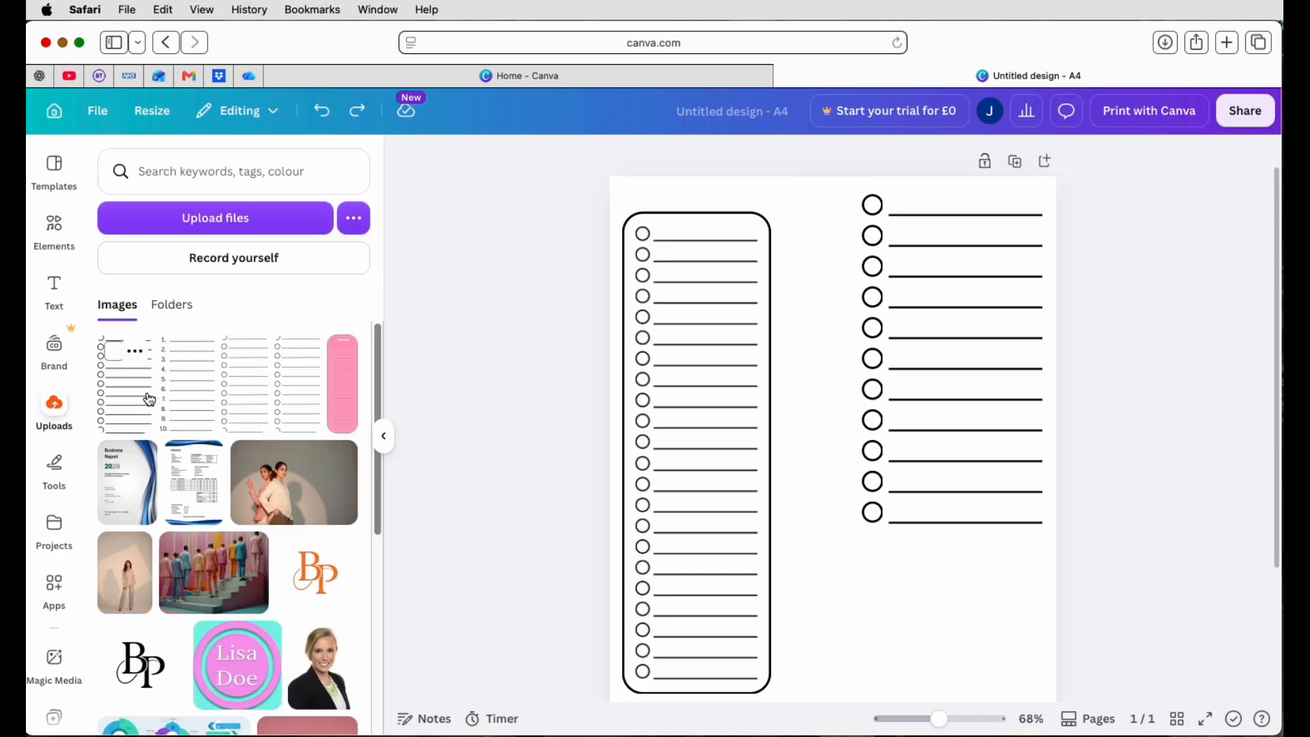
pyautogui.click(317, 582)
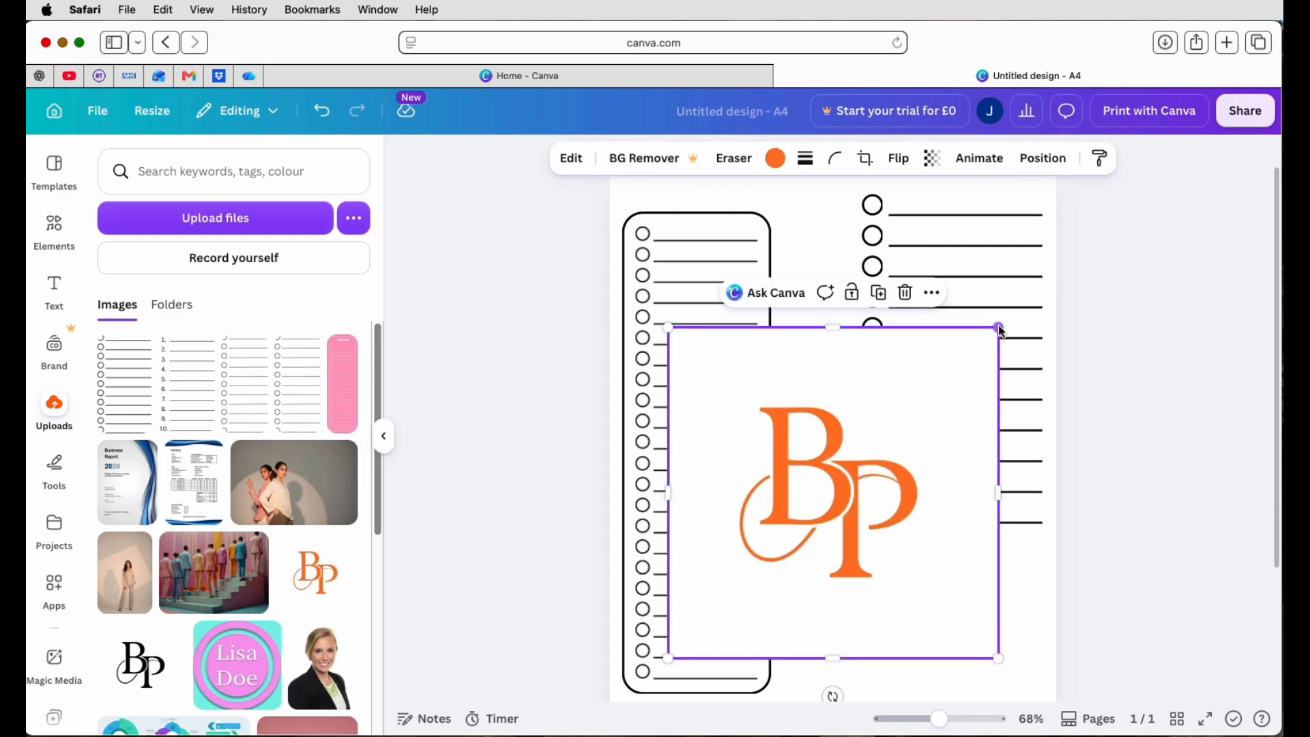
pyautogui.moveTo(997, 325); pyautogui.dragTo(767, 555)
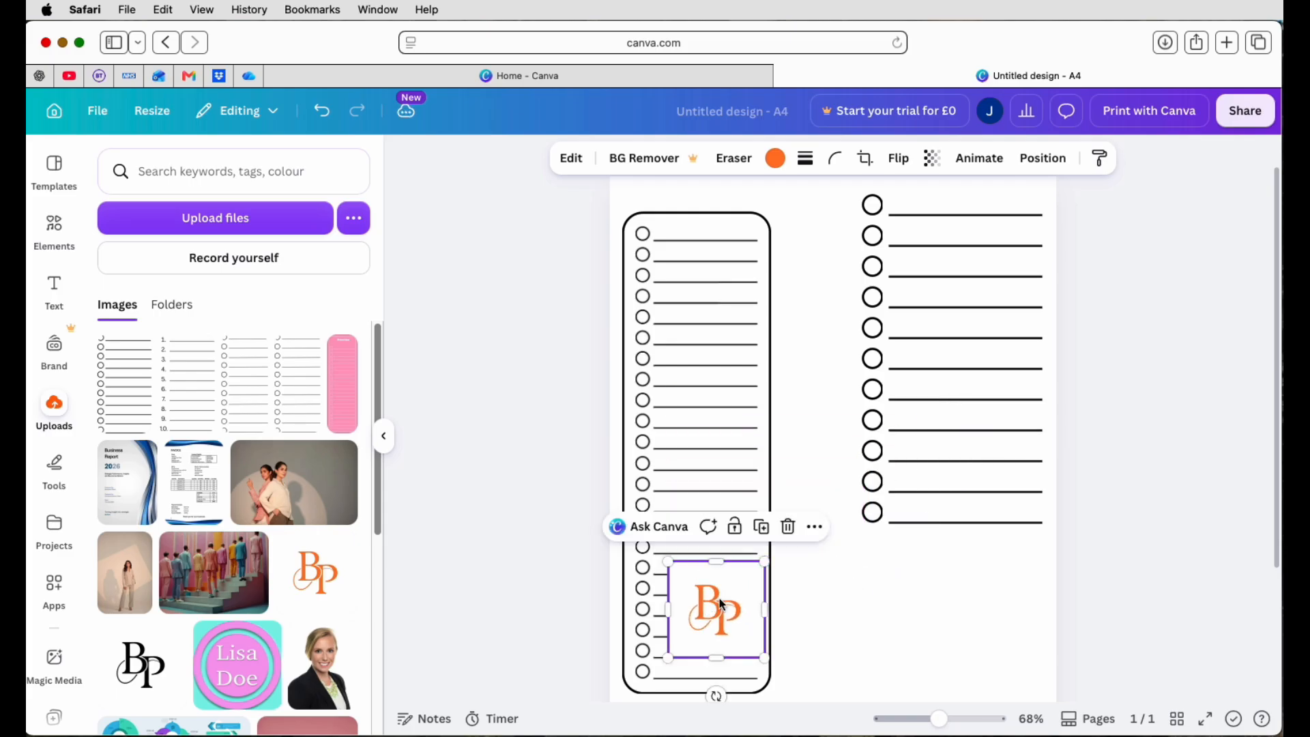
pyautogui.moveTo(709, 608); pyautogui.dragTo(824, 635)
pyautogui.click(930, 601)
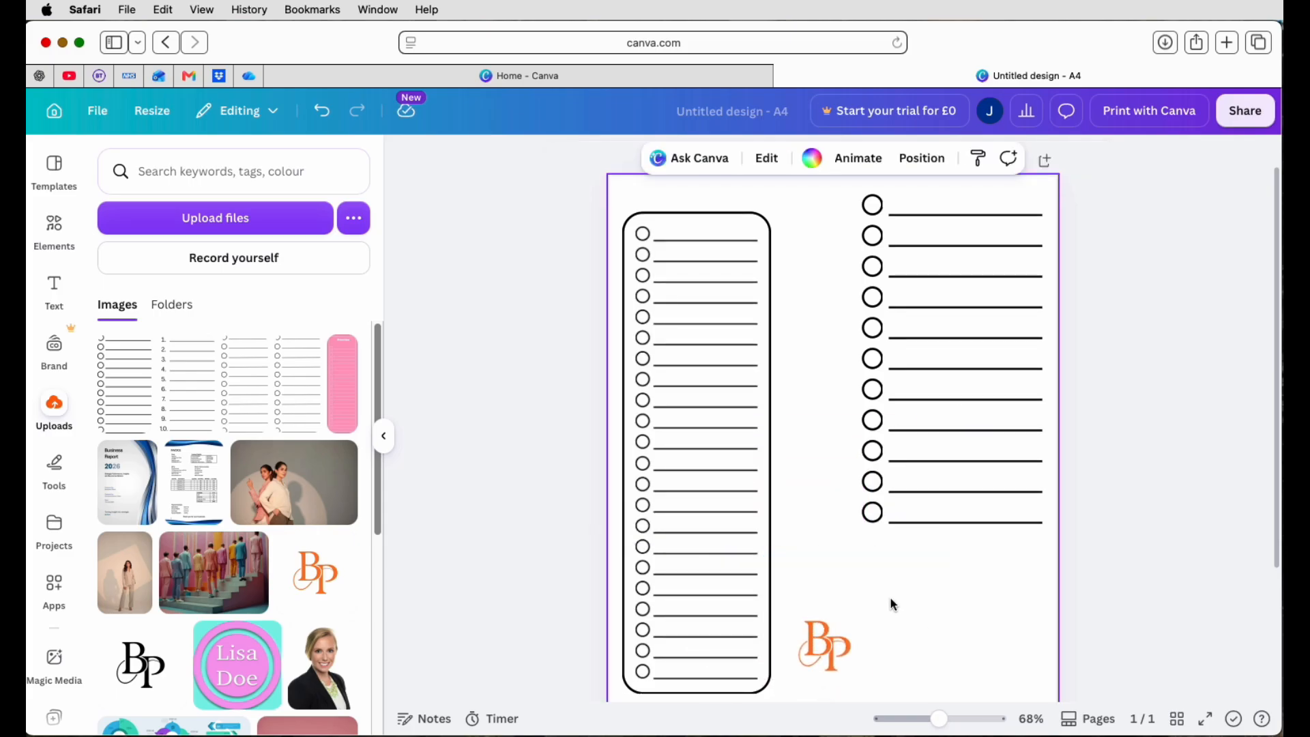
# Step: Move the original circle-and-line list group around the page and delete it
pyautogui.moveTo(940, 333); pyautogui.dragTo(900, 350)
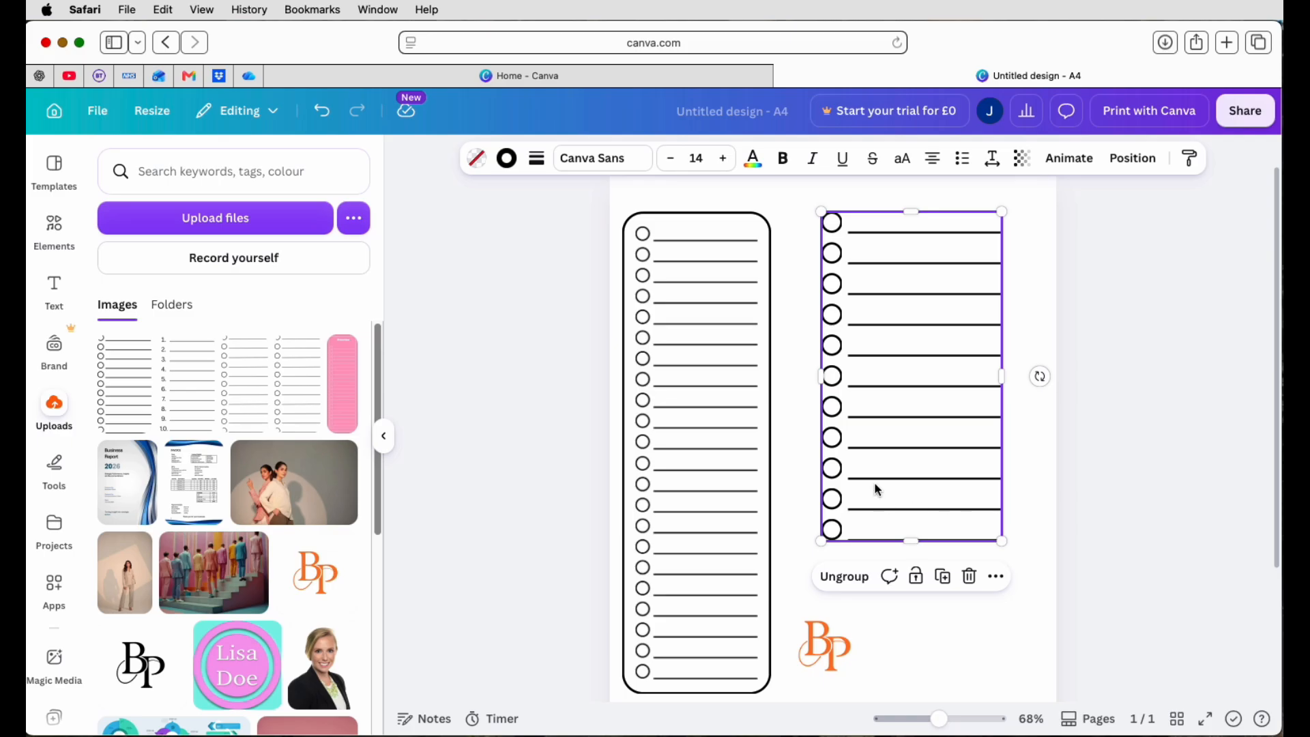
pyautogui.moveTo(874, 489); pyautogui.dragTo(922, 541)
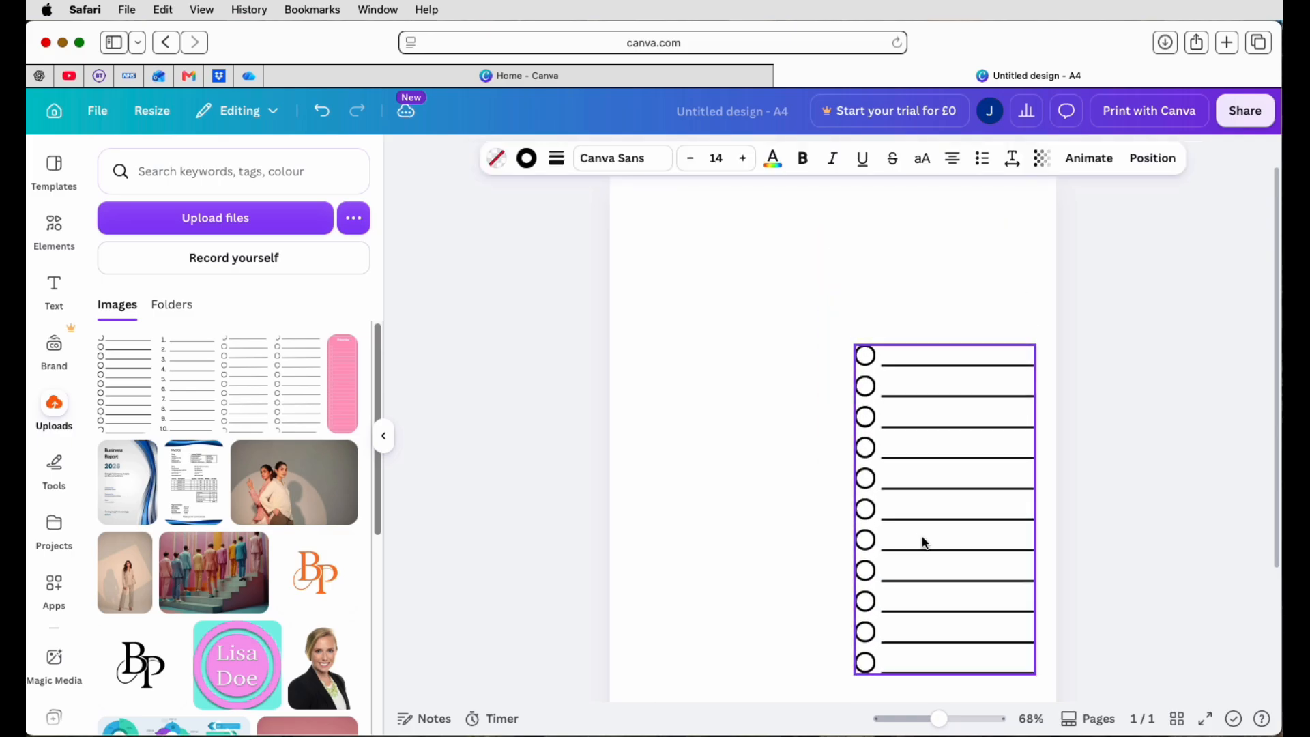
pyautogui.press('BackSpace')
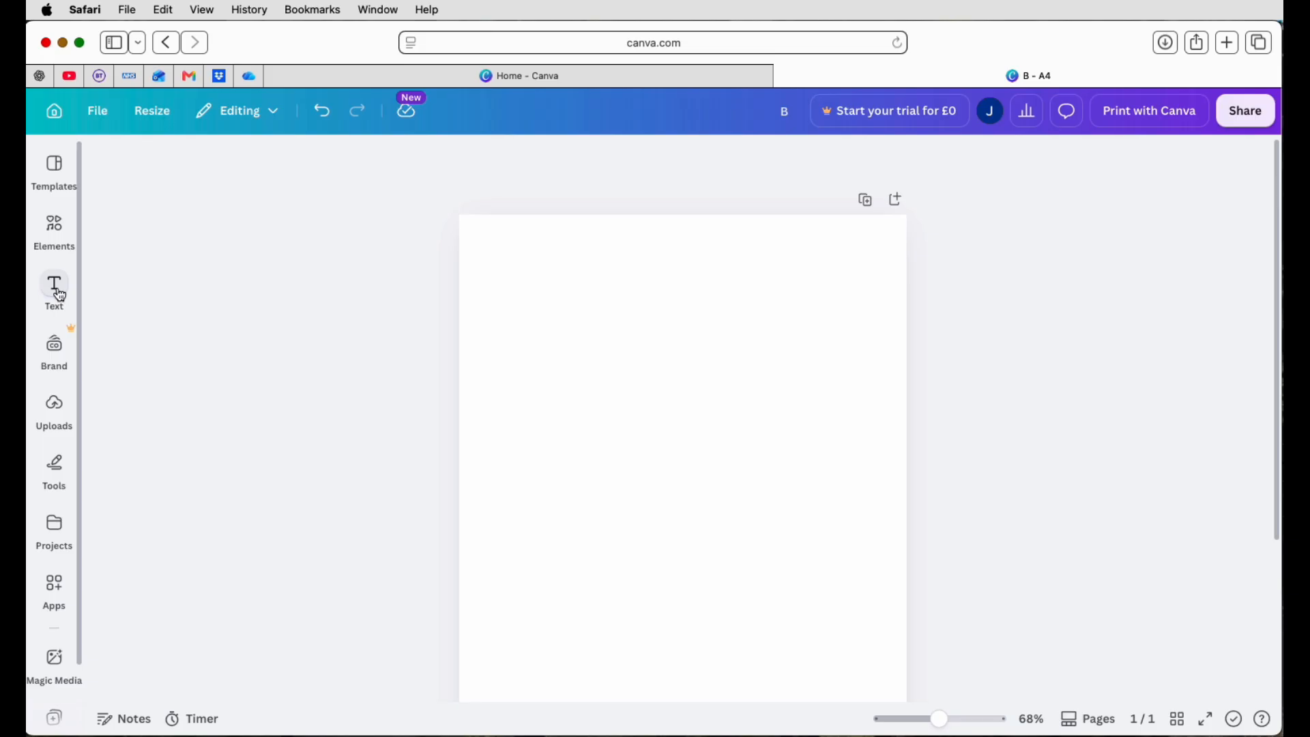
# Step: Add a heading containing the letter O to the blank page and set its font size to 150
pyautogui.click(59, 294)
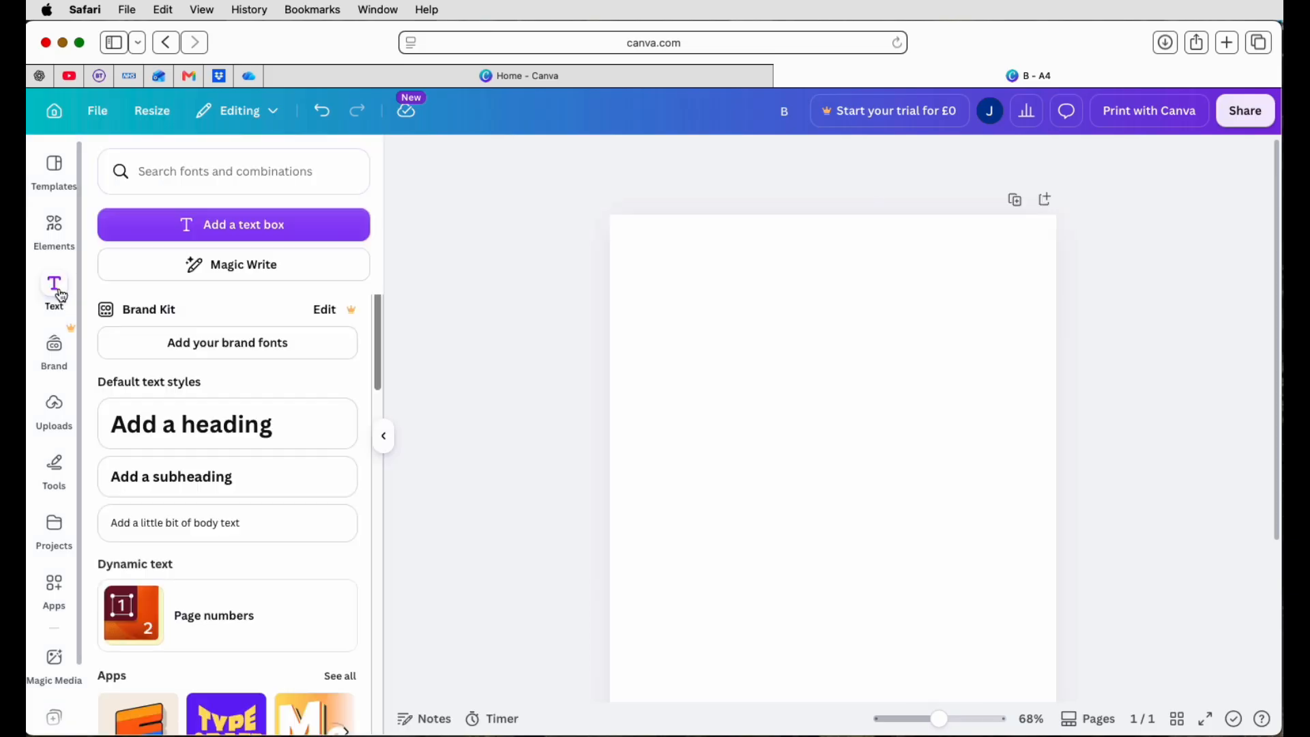
pyautogui.click(289, 426)
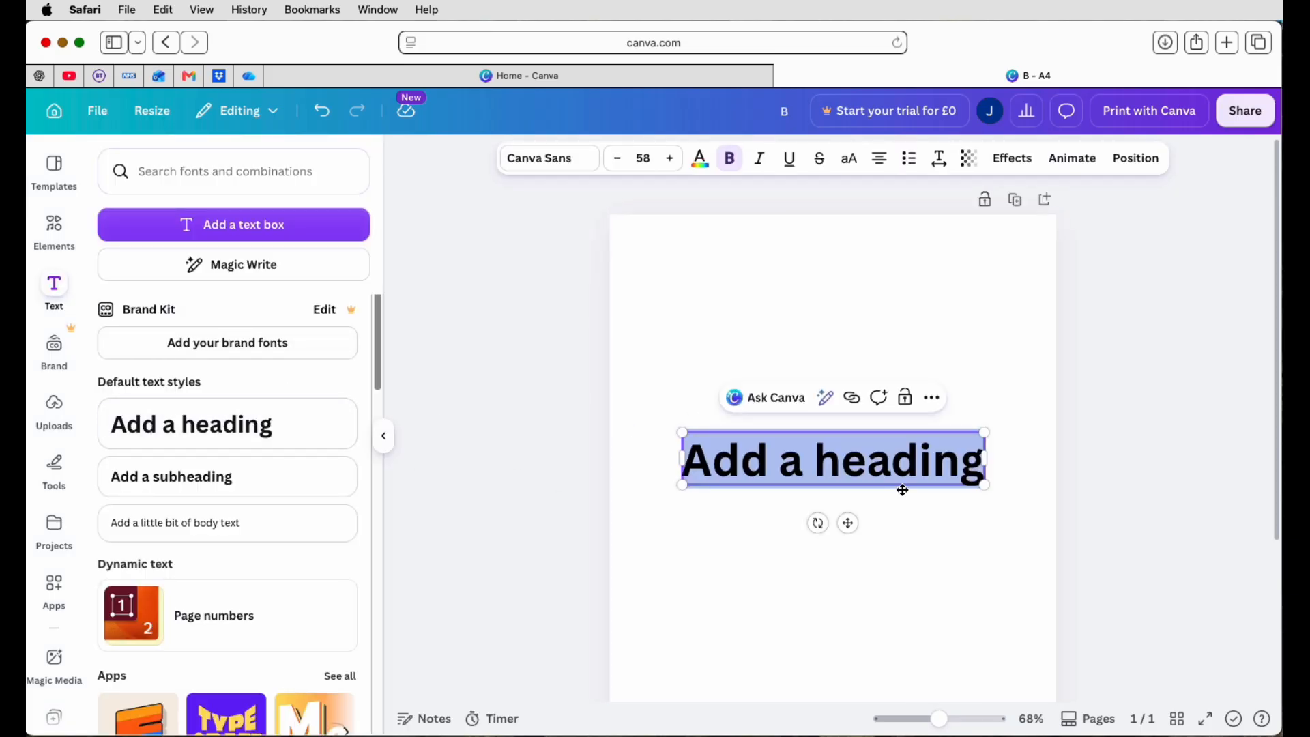
pyautogui.write('O')
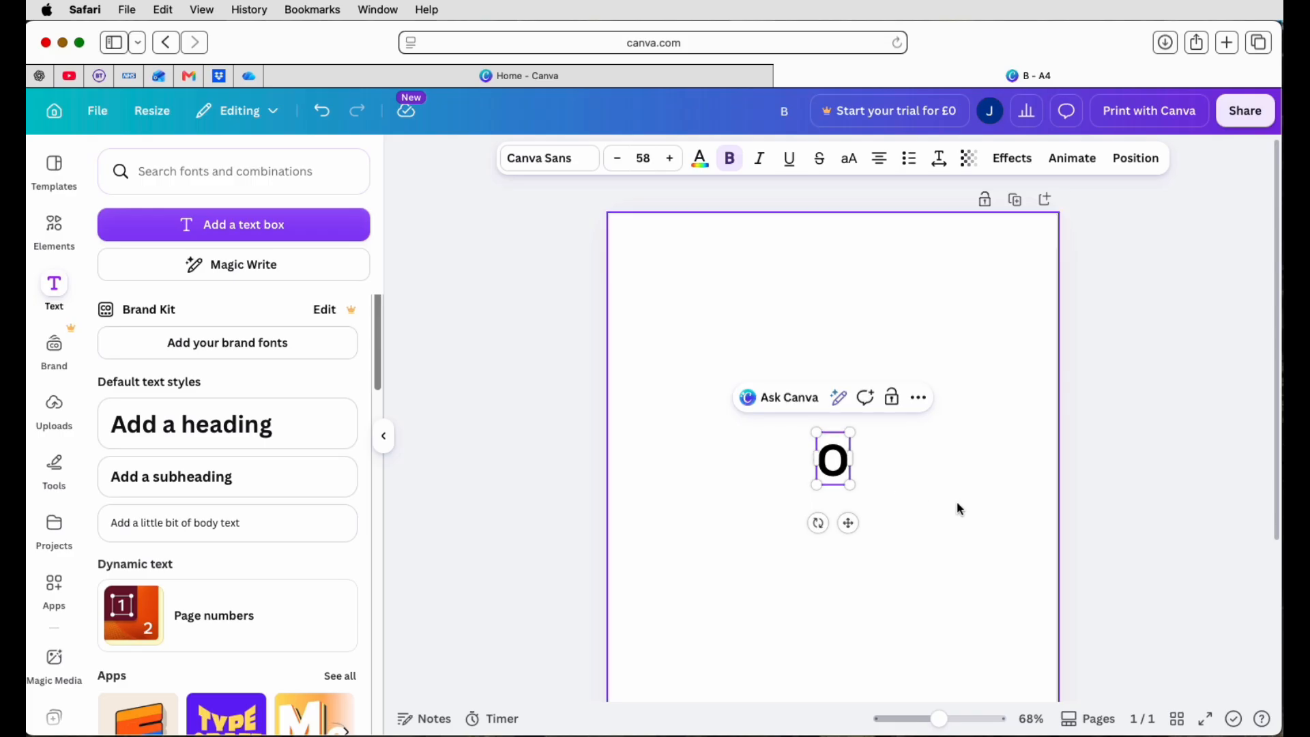
pyautogui.click(653, 159)
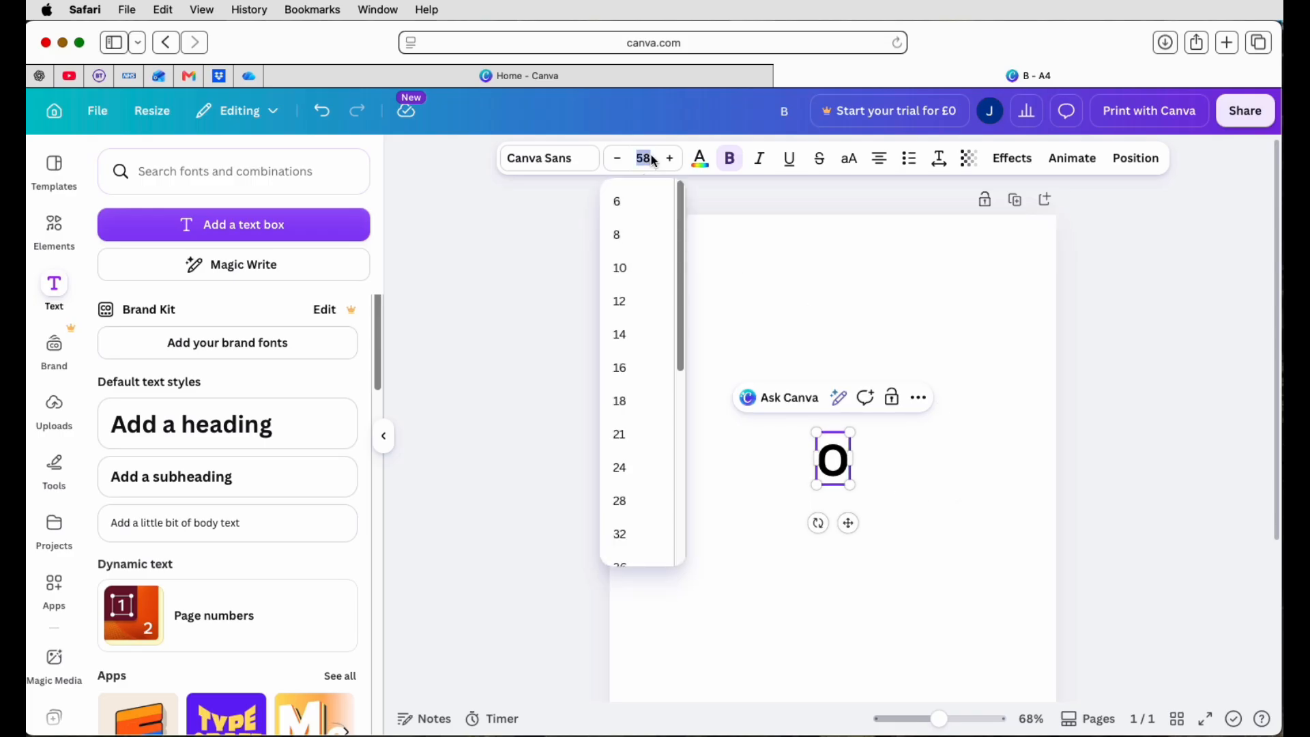
pyautogui.write('150')
pyautogui.press('Return')
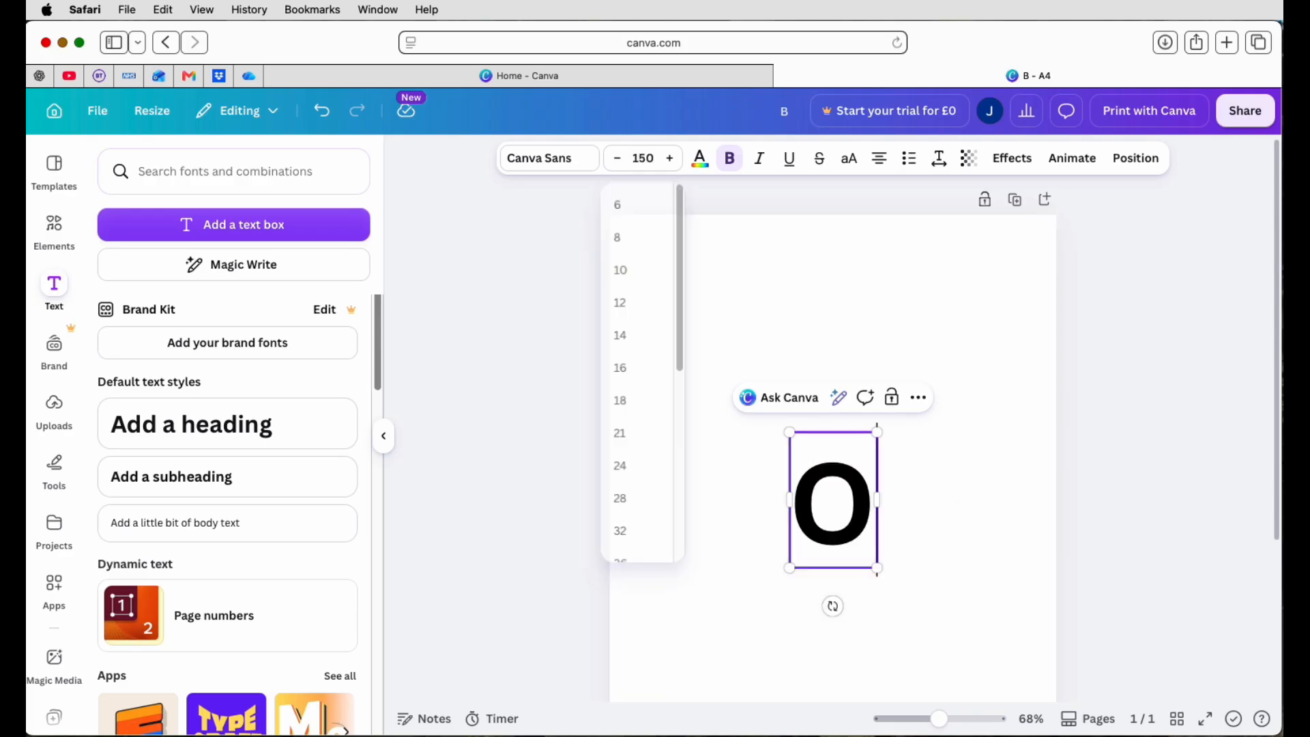
# Step: Change the letter O to the Lovelo font and set its size to 250
pyautogui.click(582, 167)
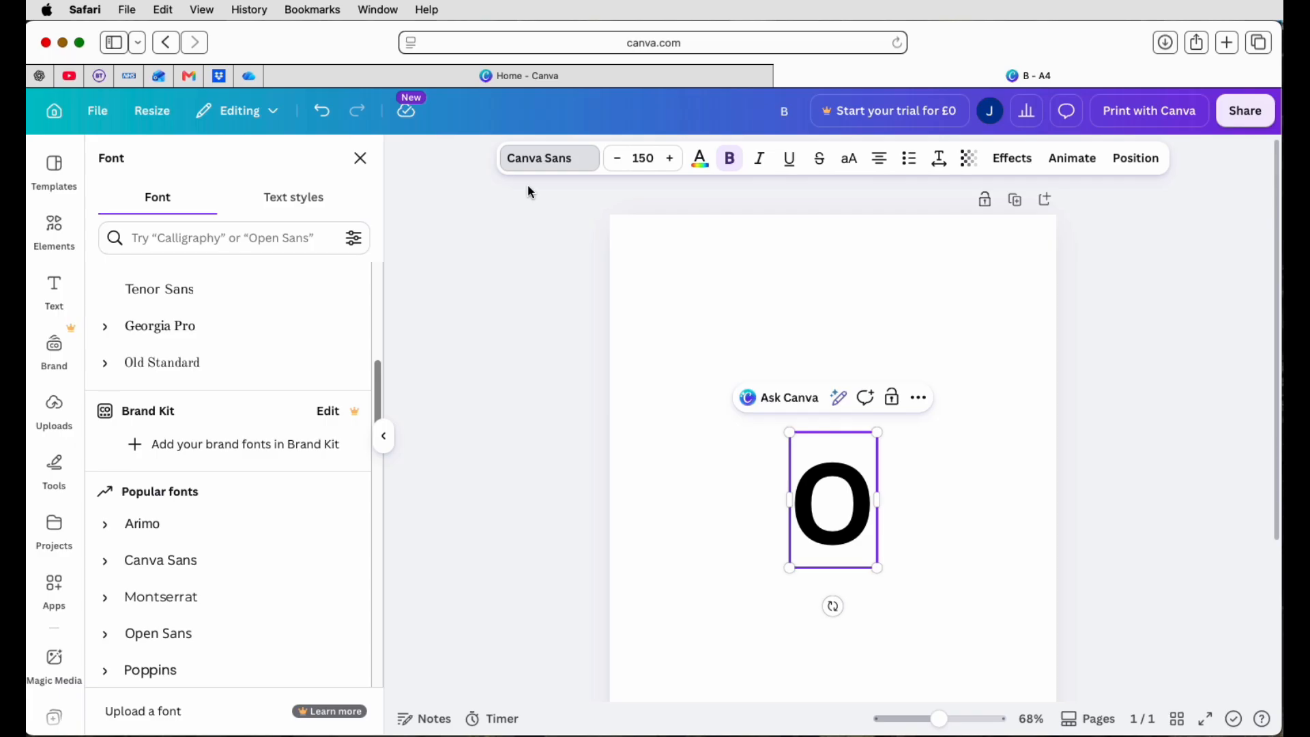
pyautogui.scroll(3, 176, 435)
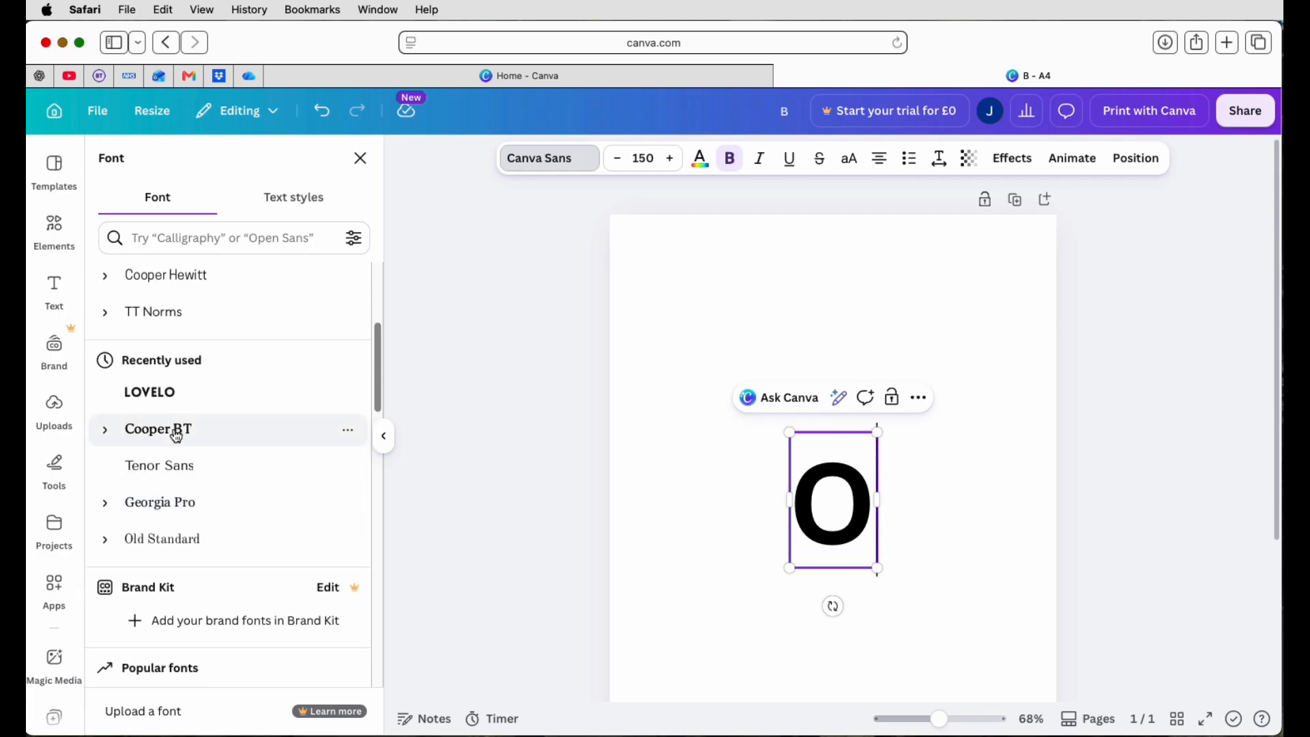
pyautogui.click(148, 389)
pyautogui.click(657, 160)
pyautogui.write('250')
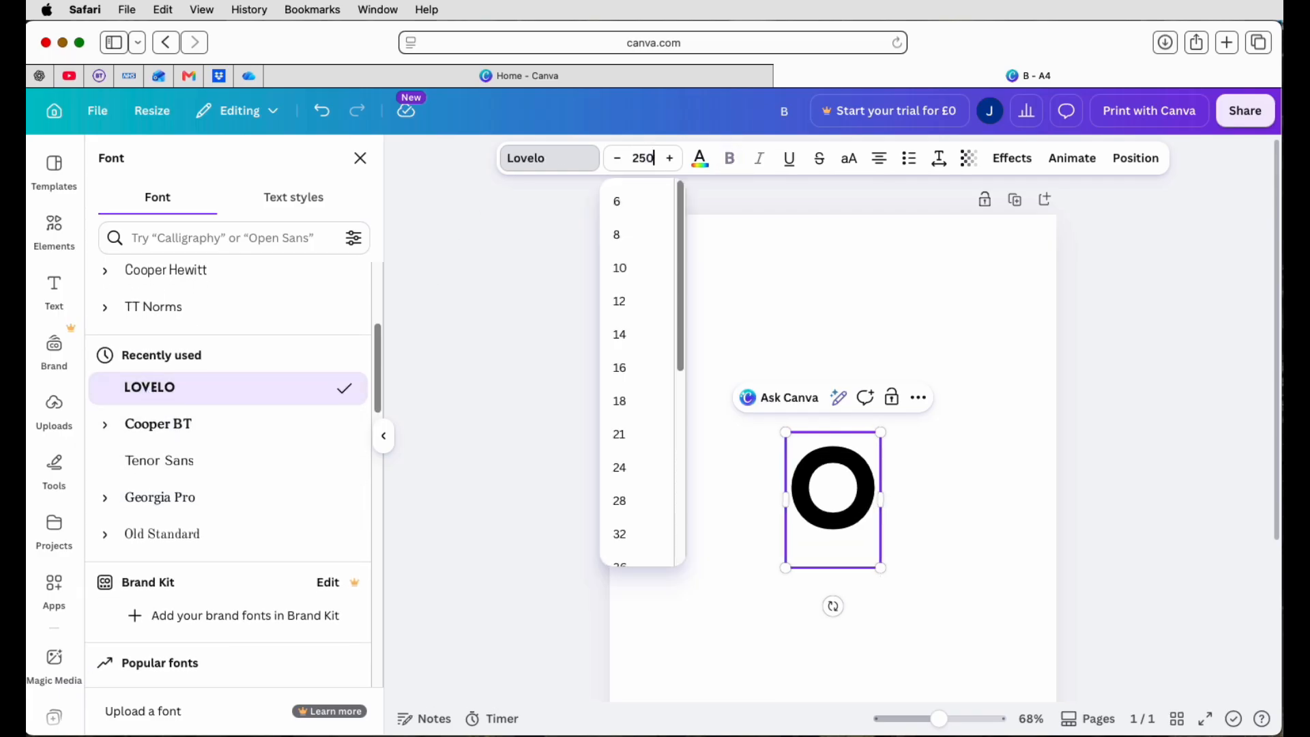
pyautogui.press('Return')
# Step: Duplicate the letter O and move the copy above the original, slightly to its right
pyautogui.click(917, 381)
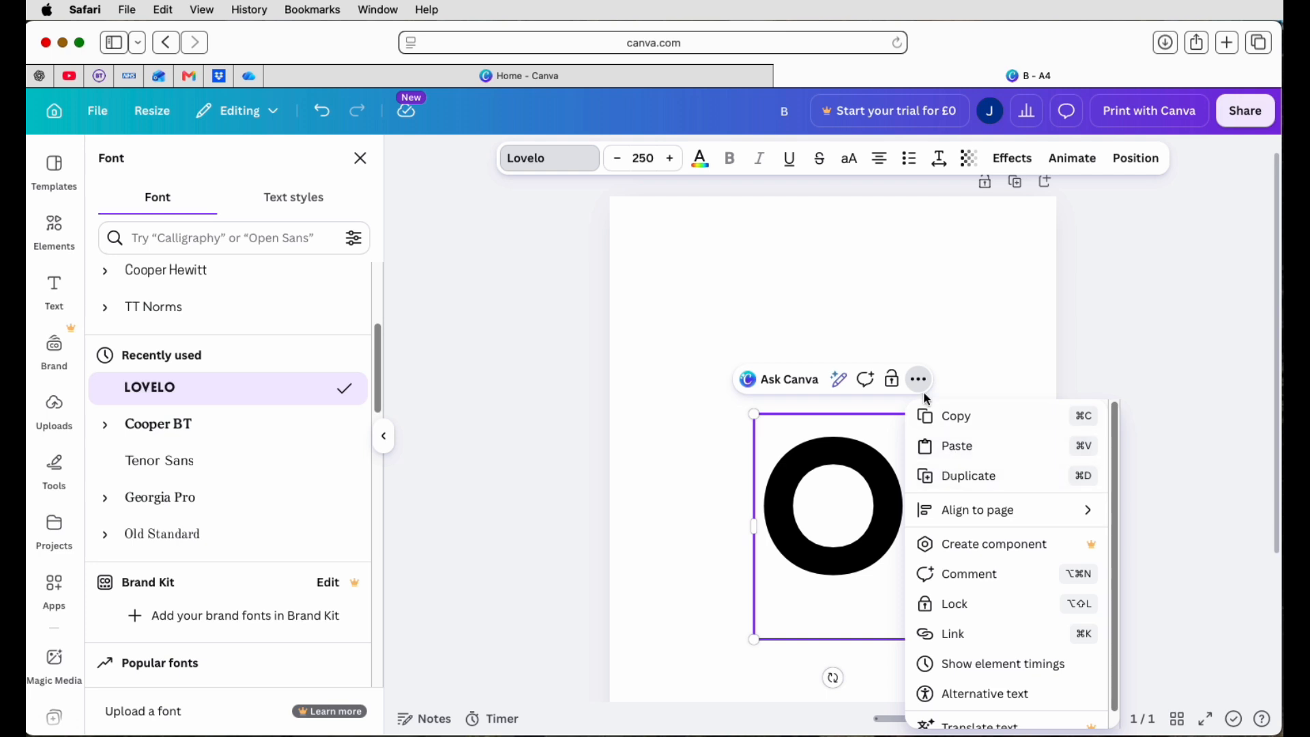
pyautogui.click(949, 475)
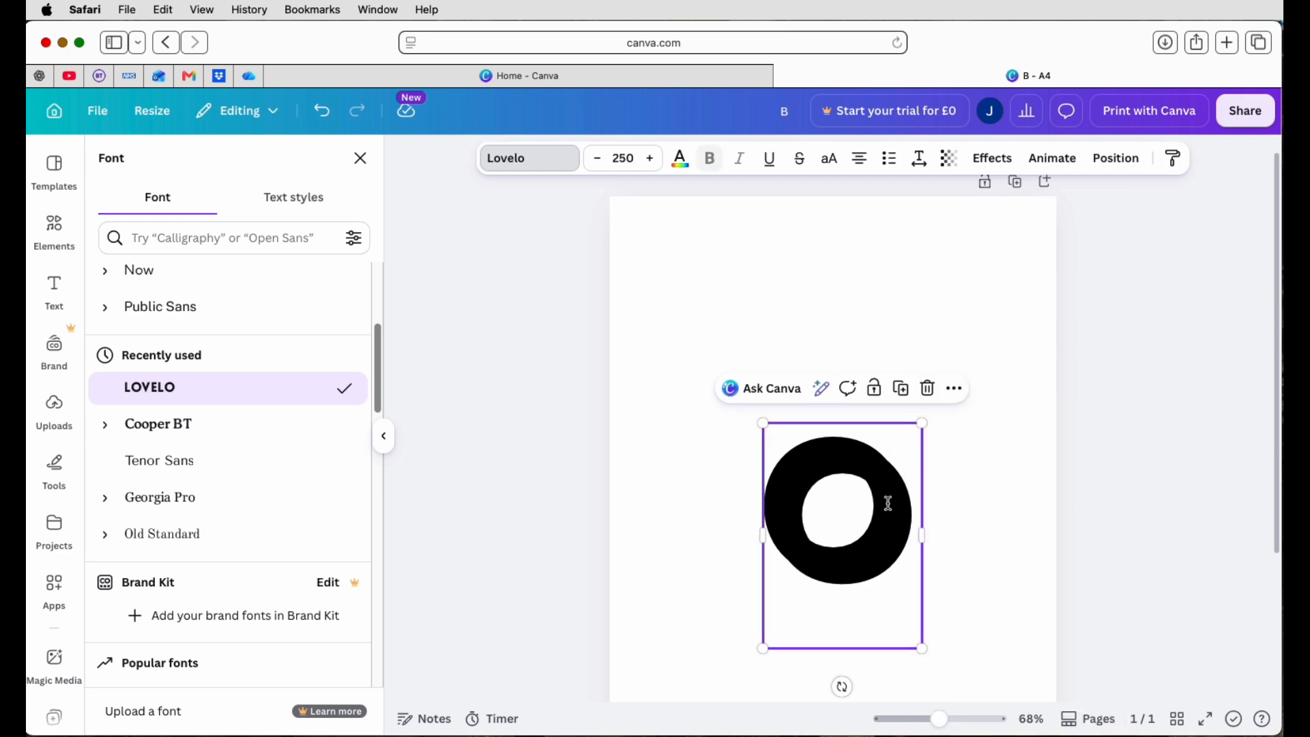
pyautogui.moveTo(887, 503); pyautogui.dragTo(910, 343)
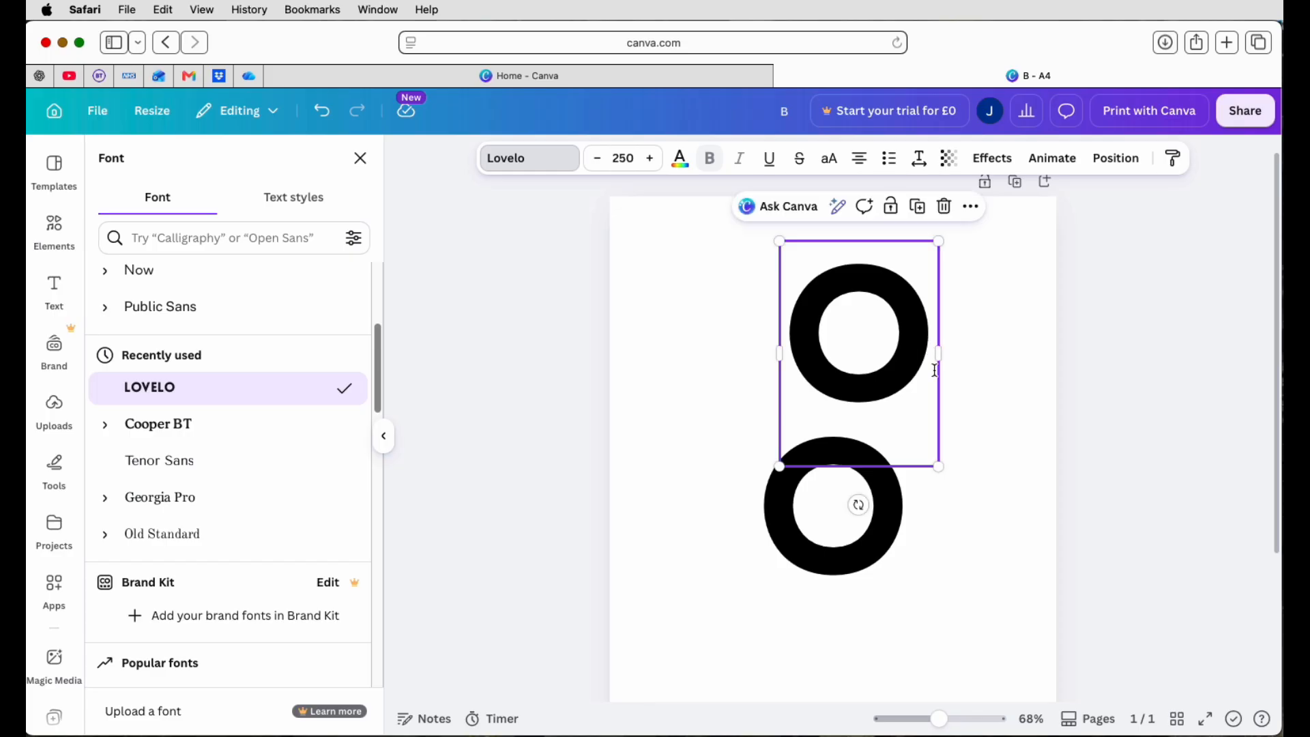
# Step: Replace the upper letter O with an S and centre it over the lower O
pyautogui.doubleClick(915, 365)
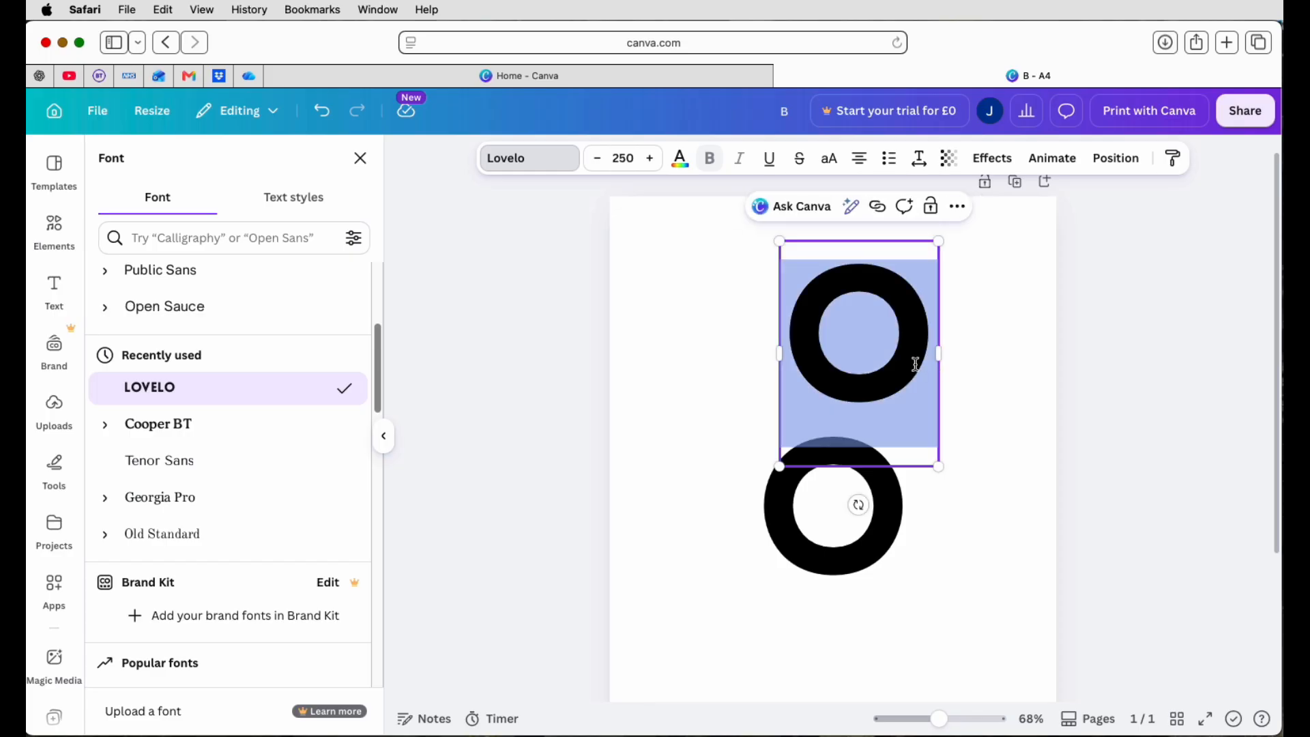
pyautogui.write('S')
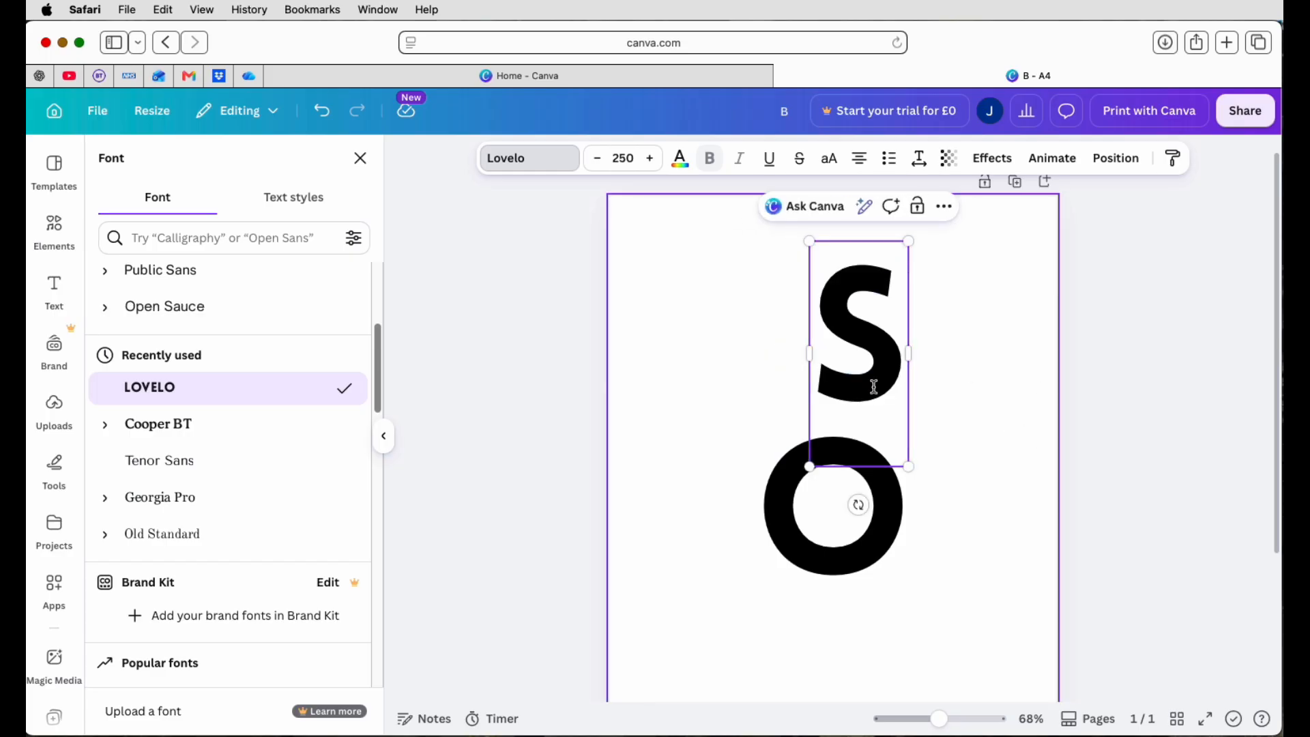
pyautogui.click(950, 420)
pyautogui.moveTo(871, 369); pyautogui.dragTo(846, 546)
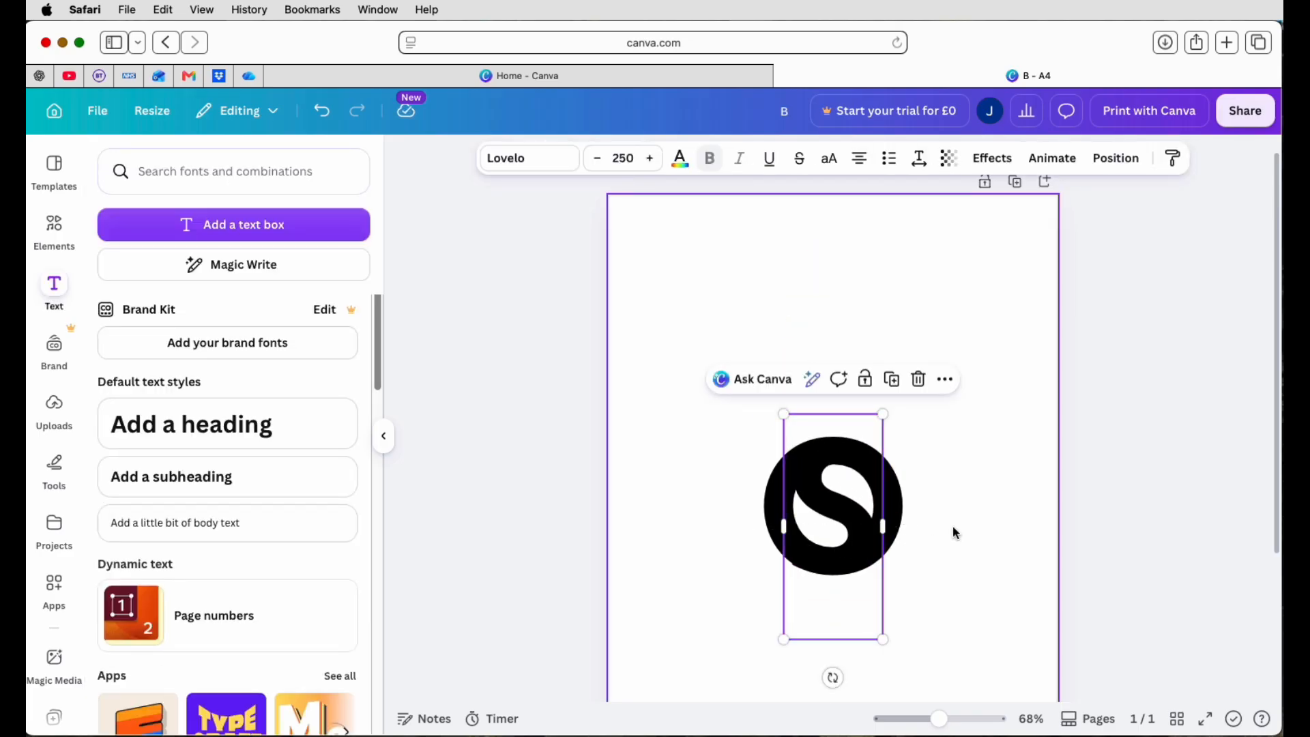
pyautogui.click(952, 525)
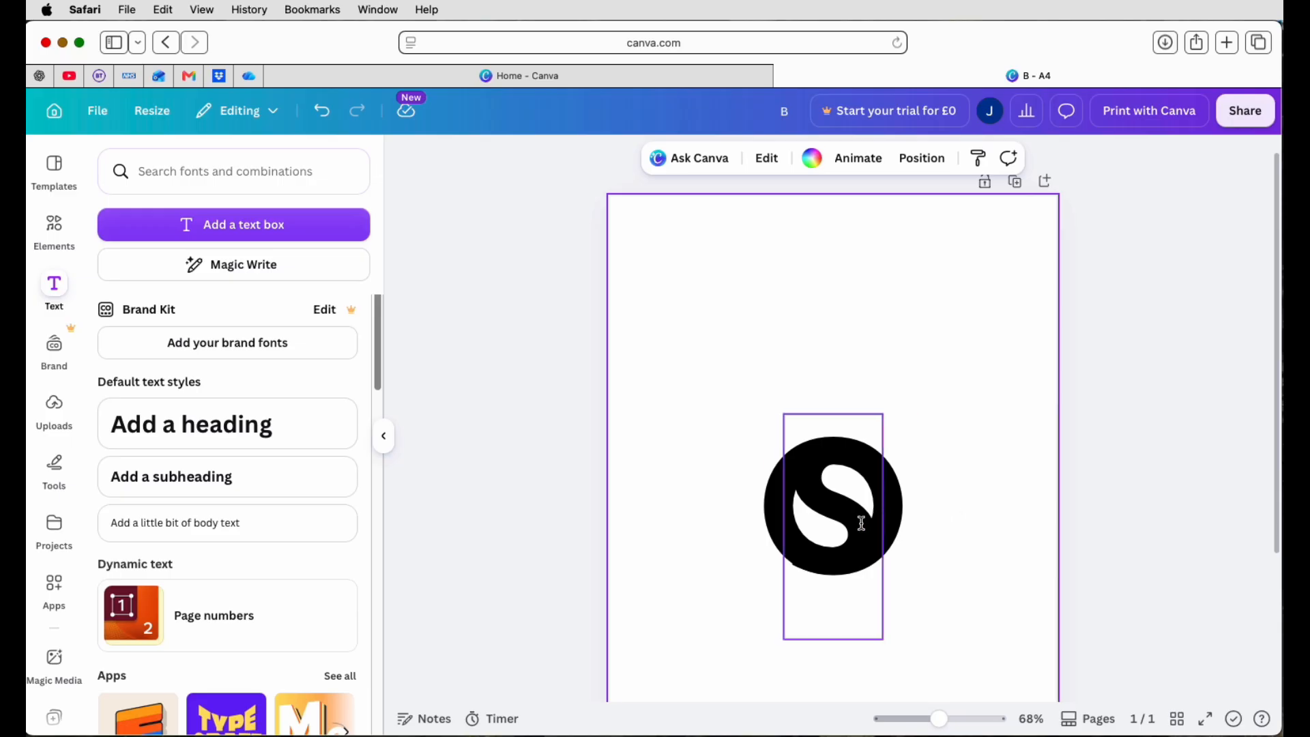
pyautogui.moveTo(941, 497); pyautogui.dragTo(851, 524)
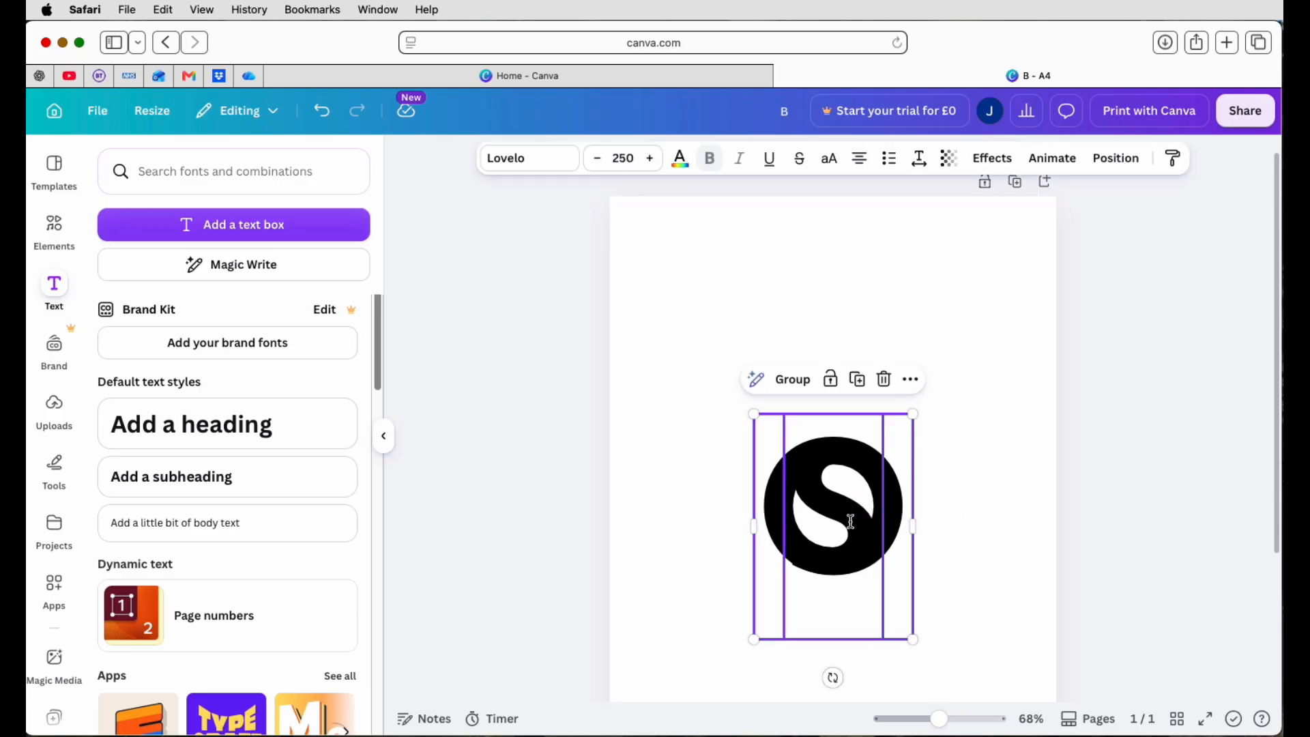
pyautogui.click(1116, 159)
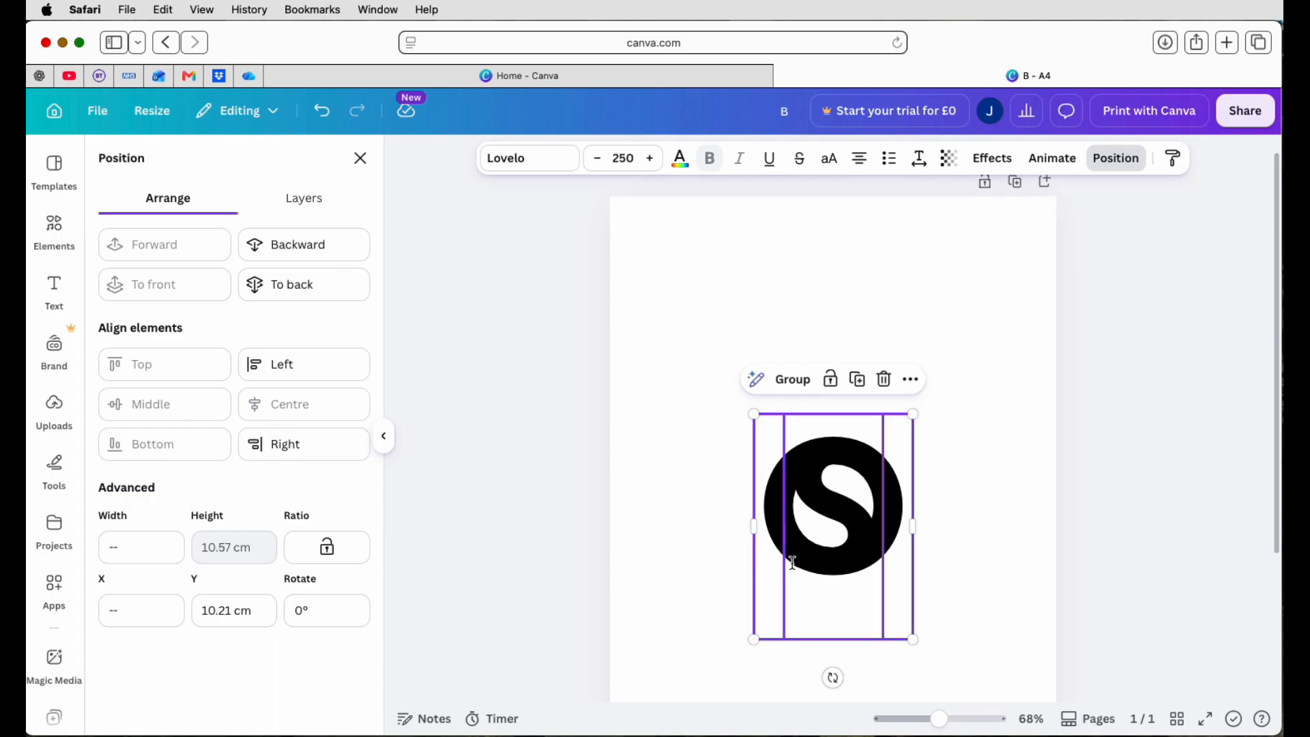
pyautogui.click(959, 511)
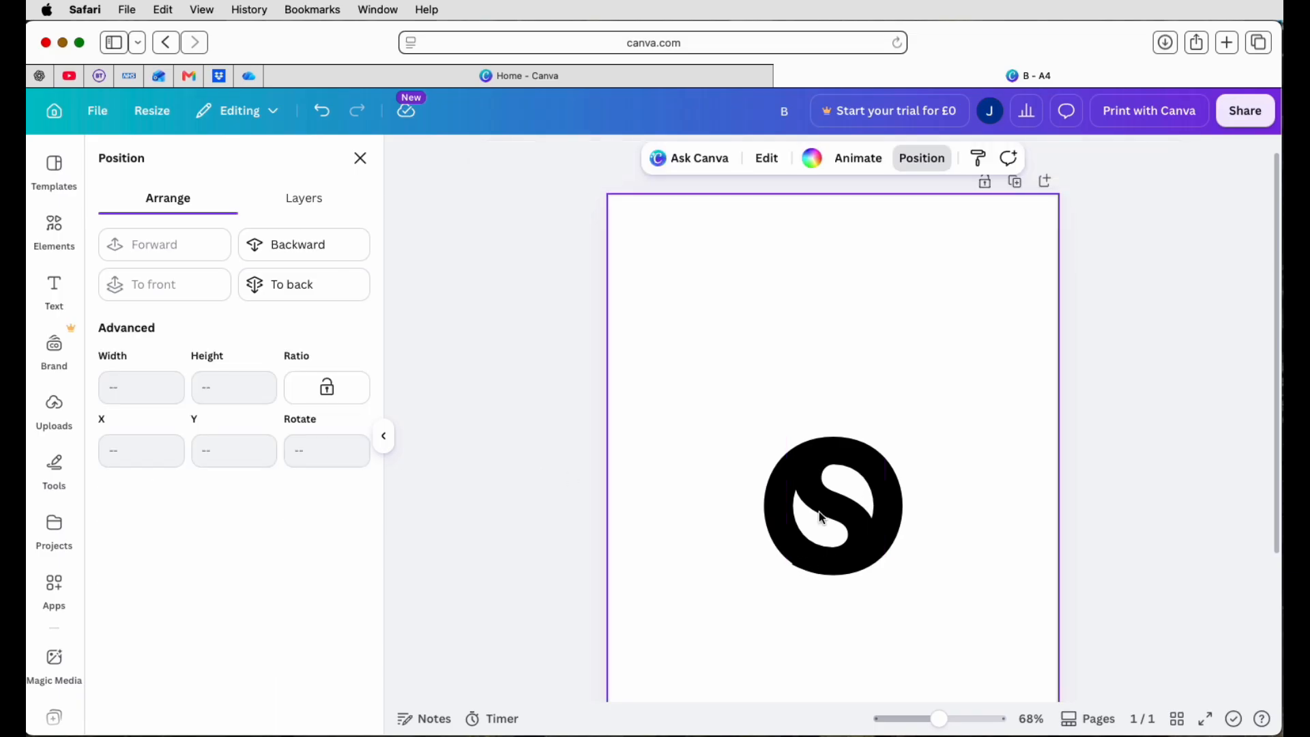
# Step: Set the letter S to font size 246 and group it with the O
pyautogui.click(818, 510)
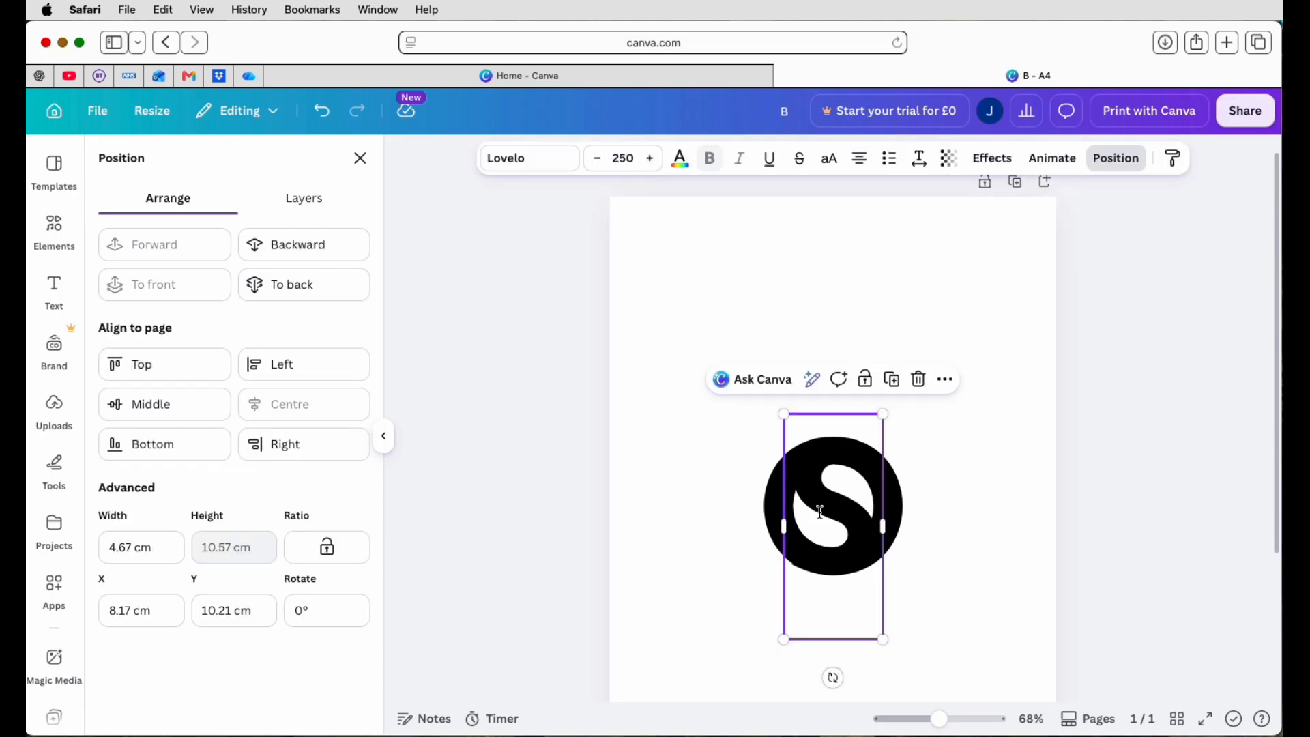
pyautogui.click(600, 161)
pyautogui.click(600, 162)
pyautogui.click(599, 163)
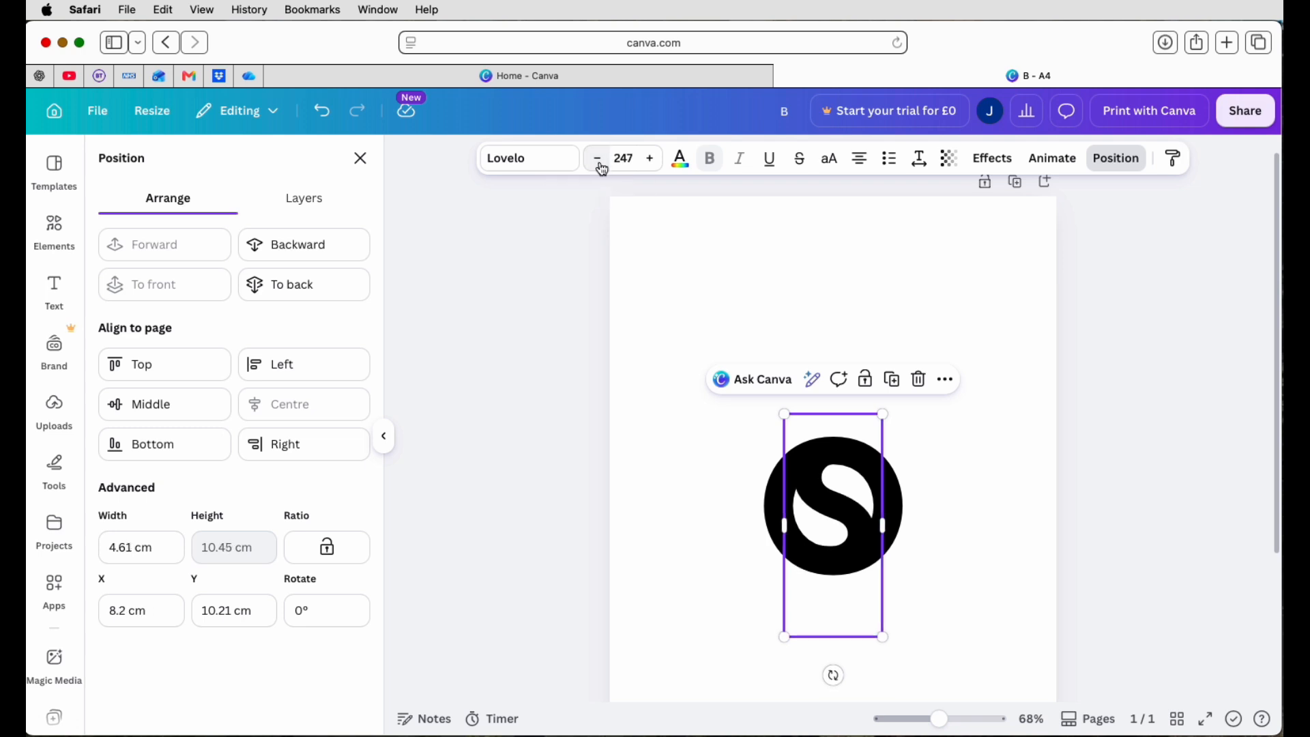
pyautogui.click(600, 161)
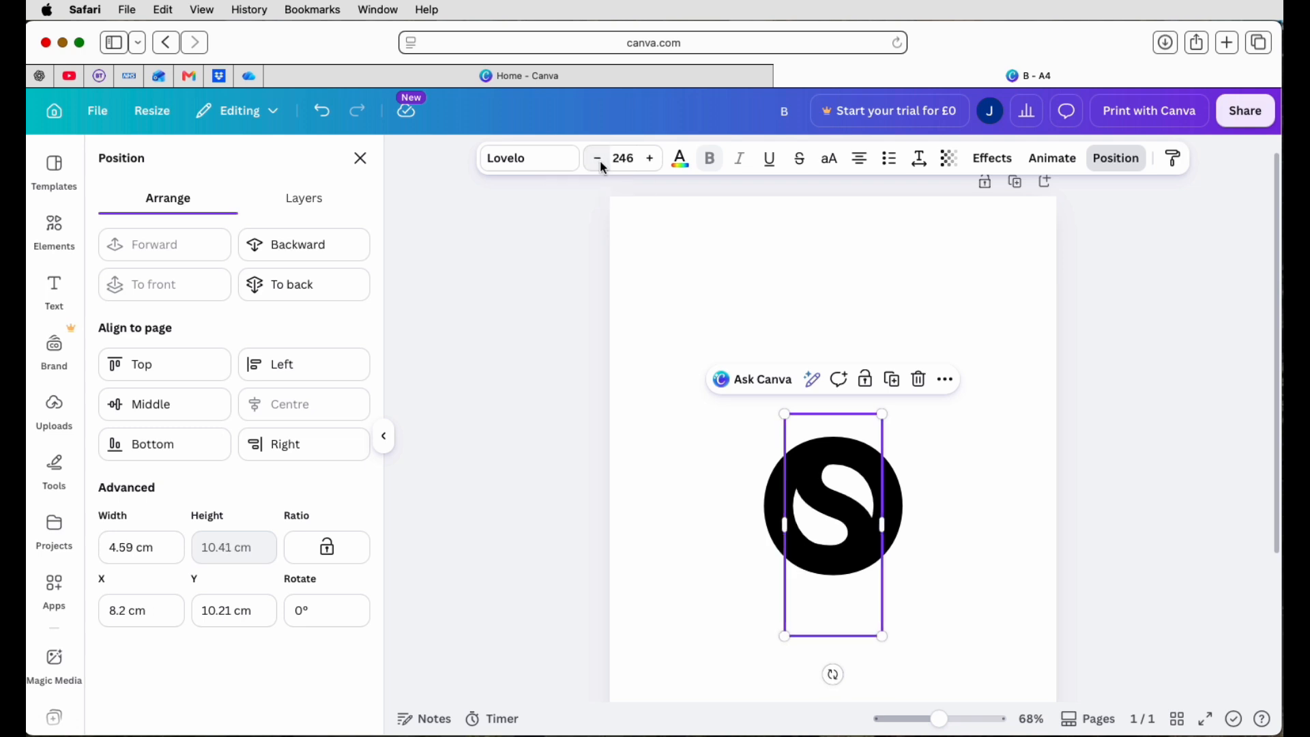
pyautogui.moveTo(943, 461); pyautogui.dragTo(835, 484)
pyautogui.click(793, 380)
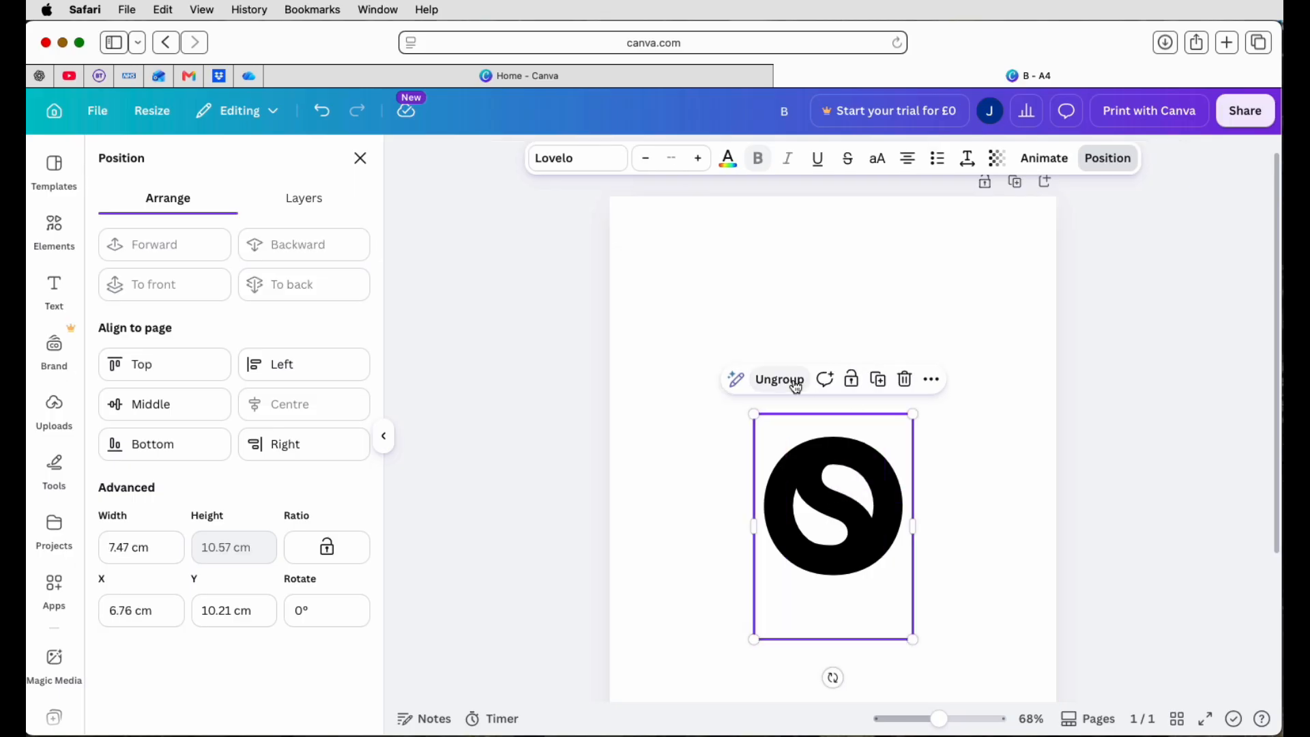
# Step: Search the elements for CIRCLE and add the solid black circle graphic to the page
pyautogui.click(66, 236)
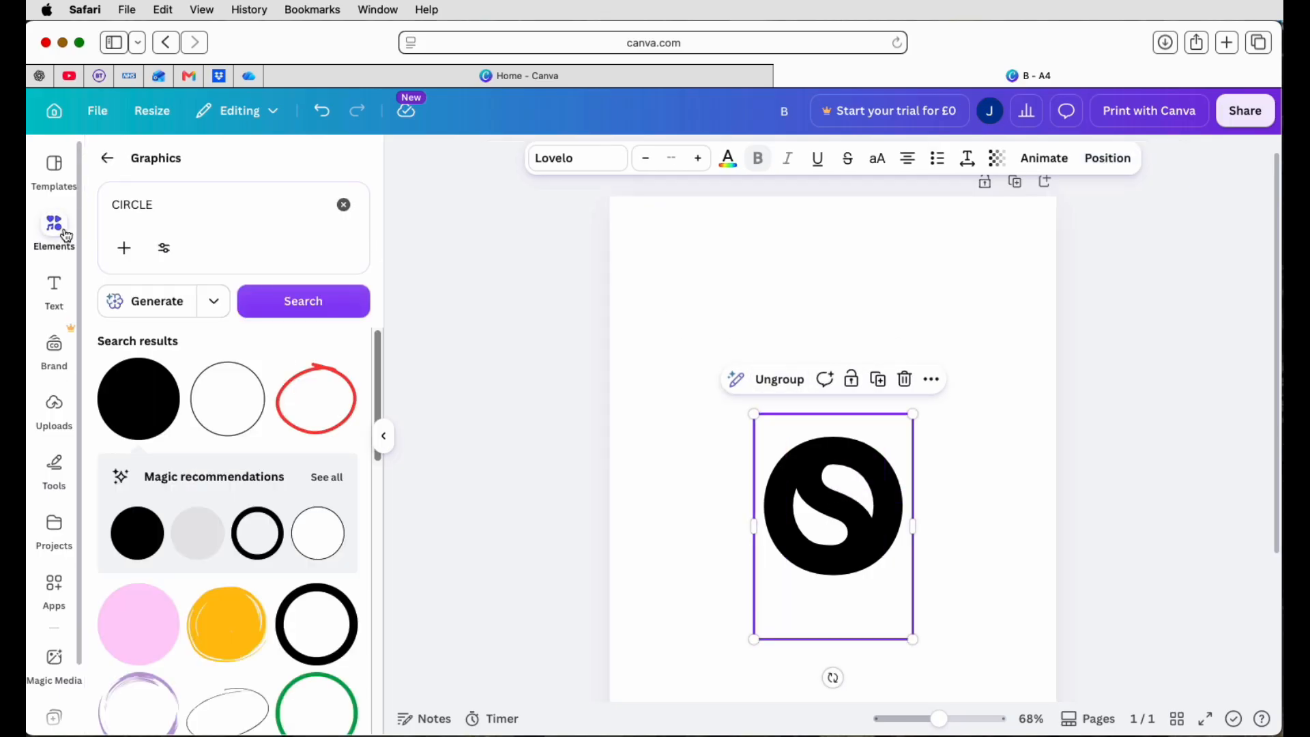
pyautogui.moveTo(157, 206); pyautogui.dragTo(109, 204)
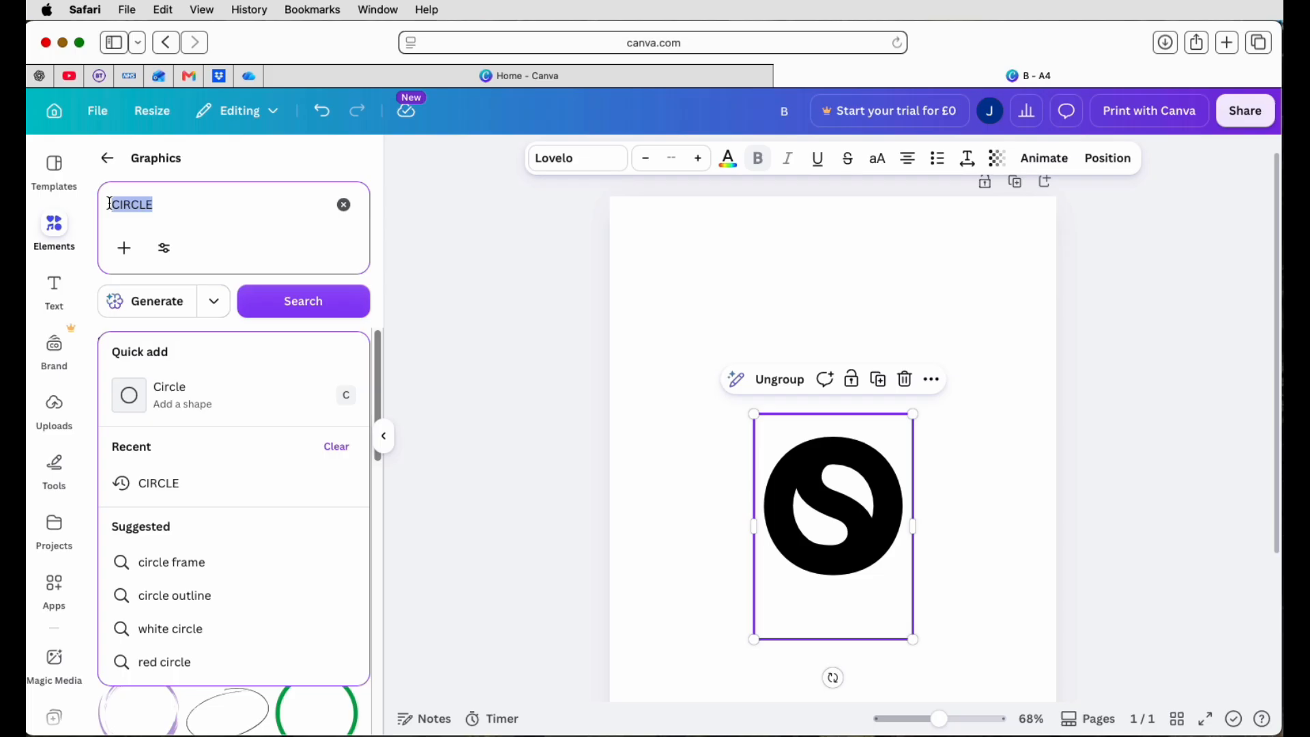
pyautogui.click(107, 158)
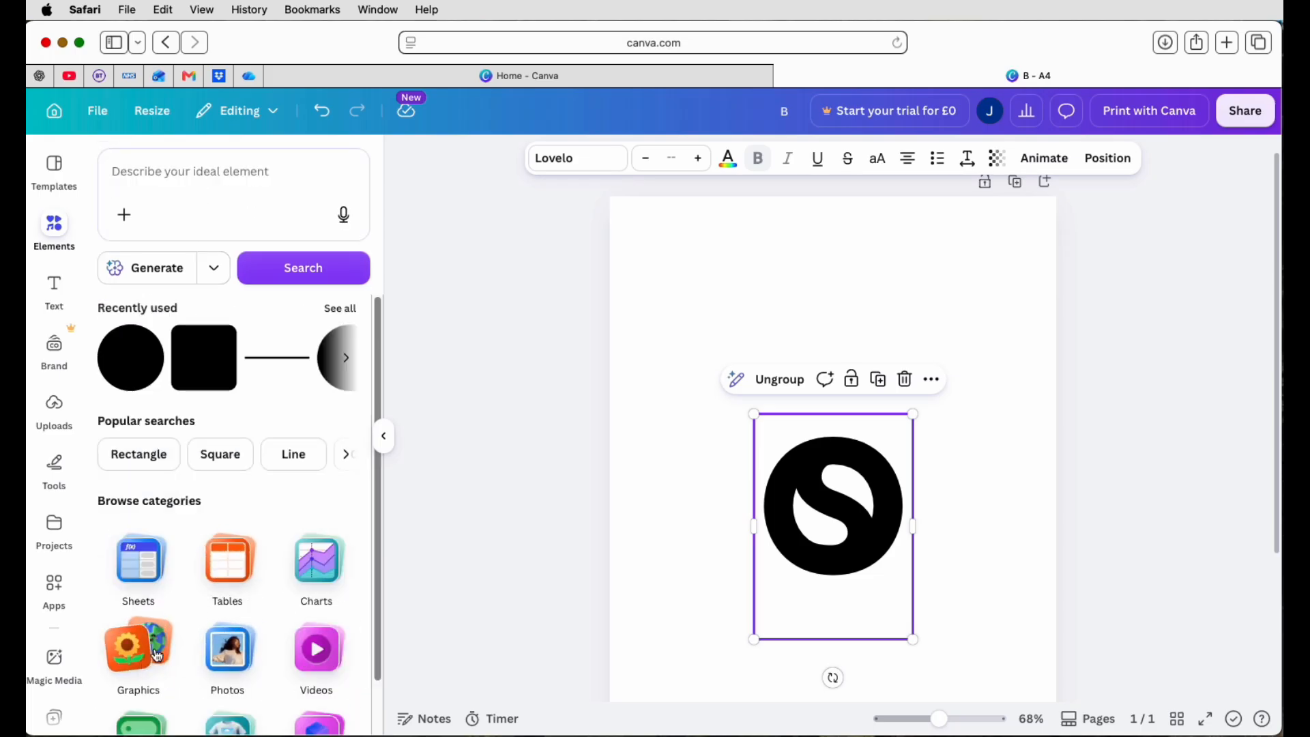
pyautogui.click(201, 195)
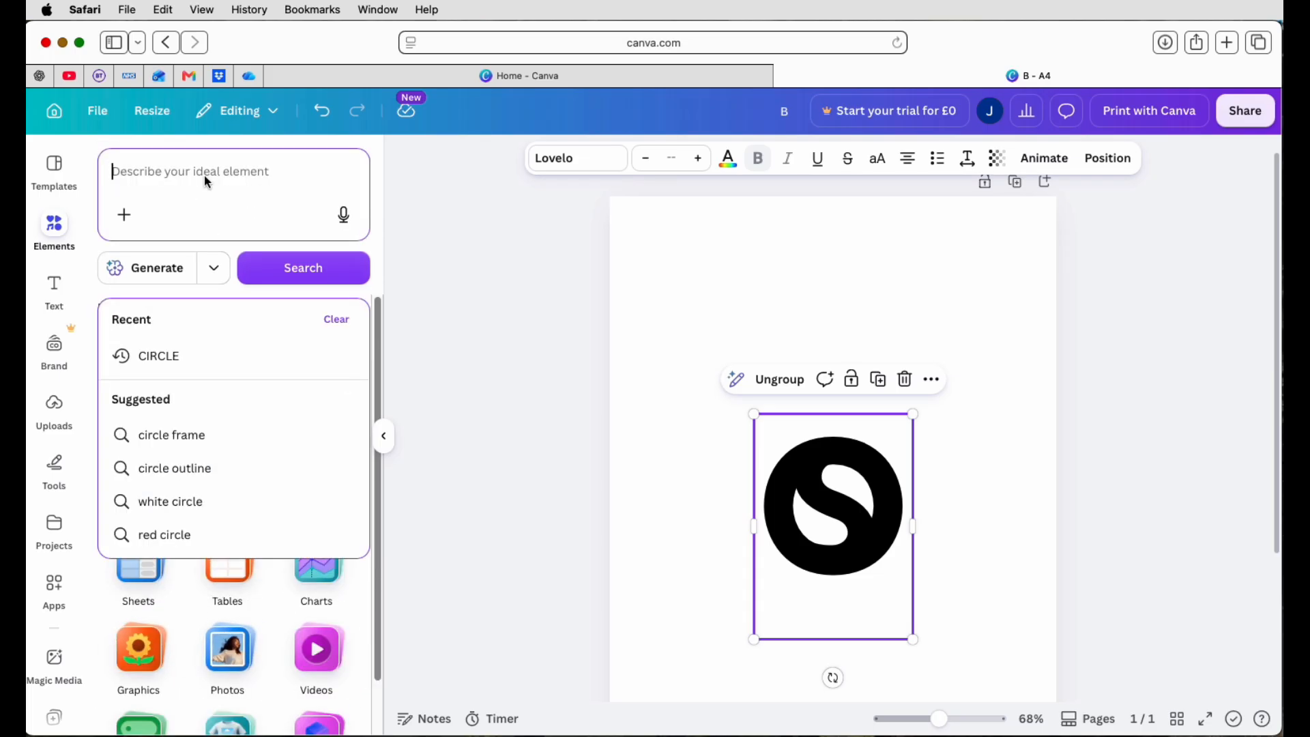
pyautogui.write('CIRCLE')
pyautogui.press('Return')
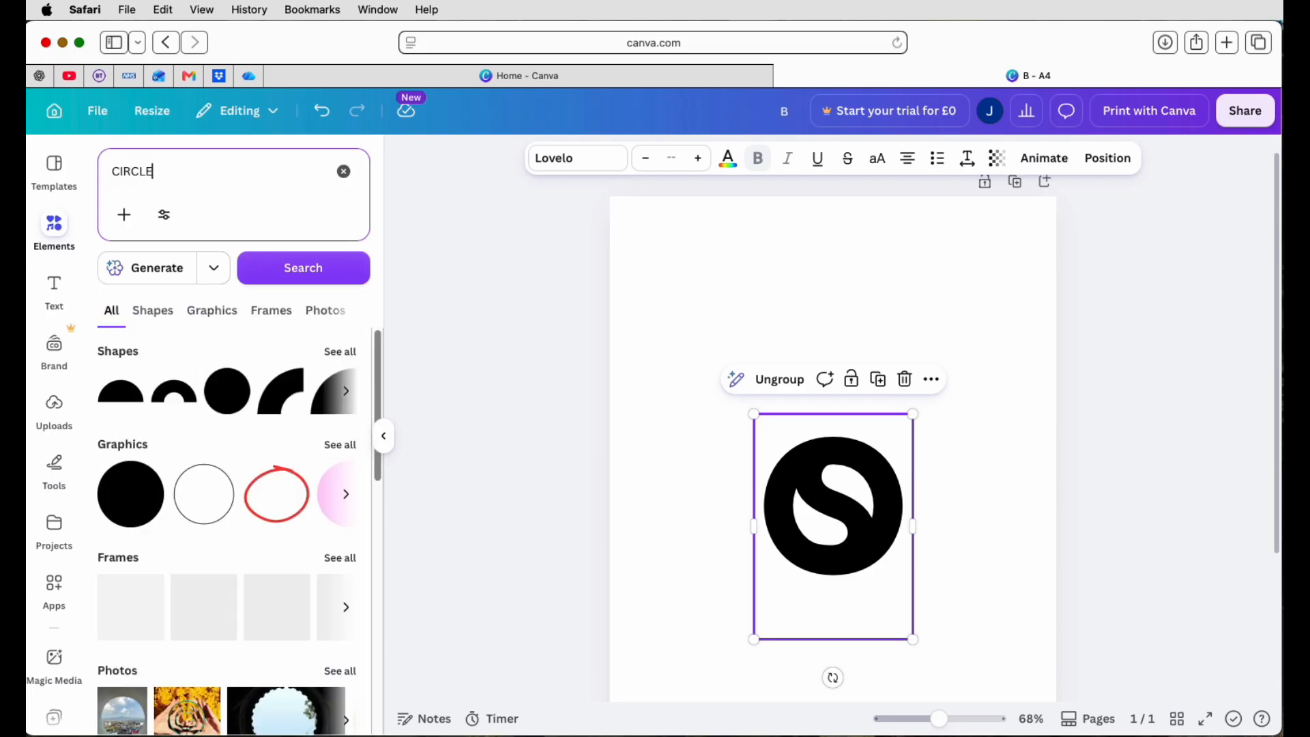
pyautogui.click(140, 503)
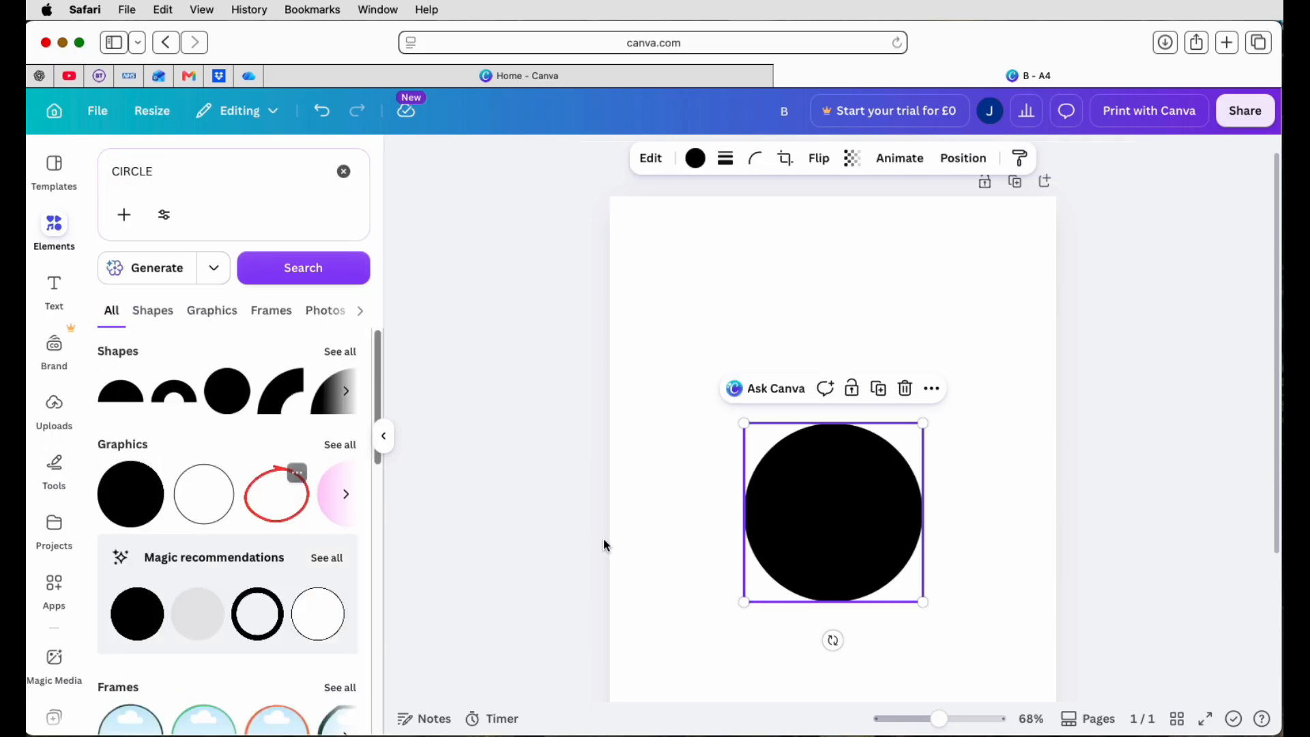
# Step: Recolour the circle with the grey-brown brand palette colour and move its layer behind the letter group
pyautogui.click(696, 159)
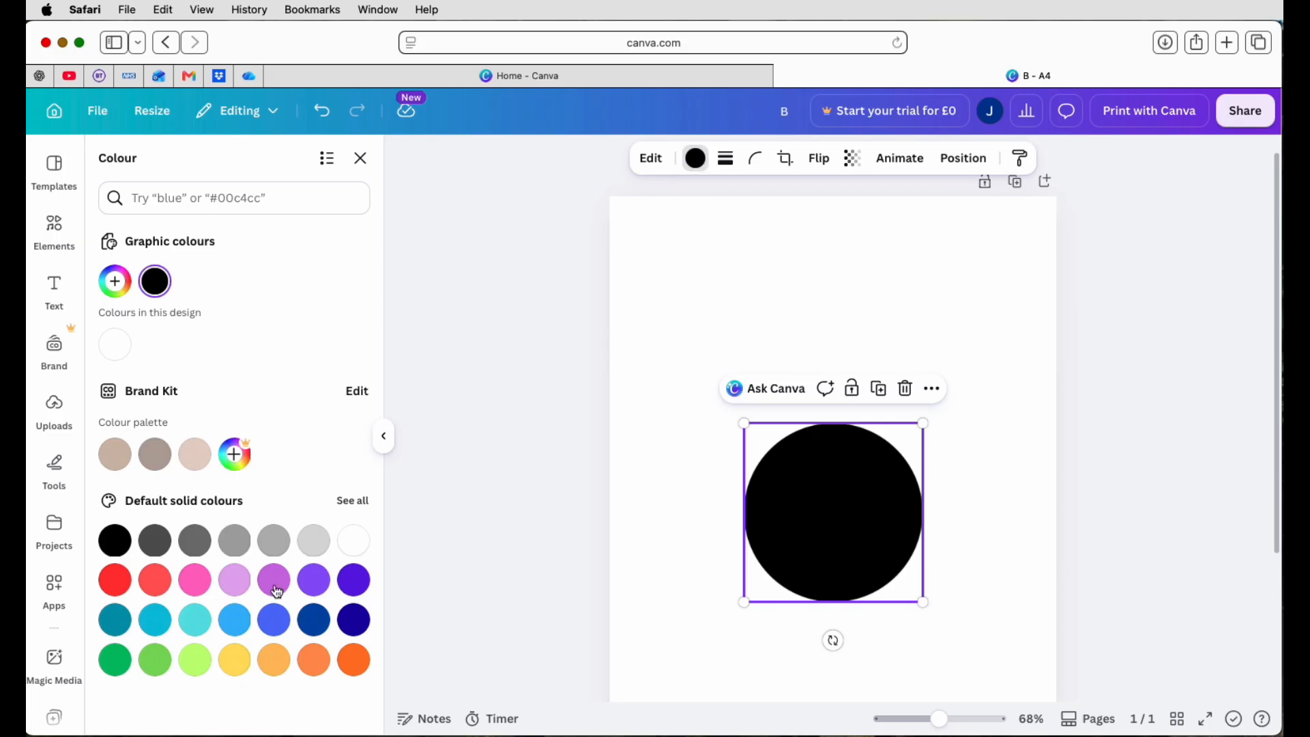
pyautogui.click(157, 464)
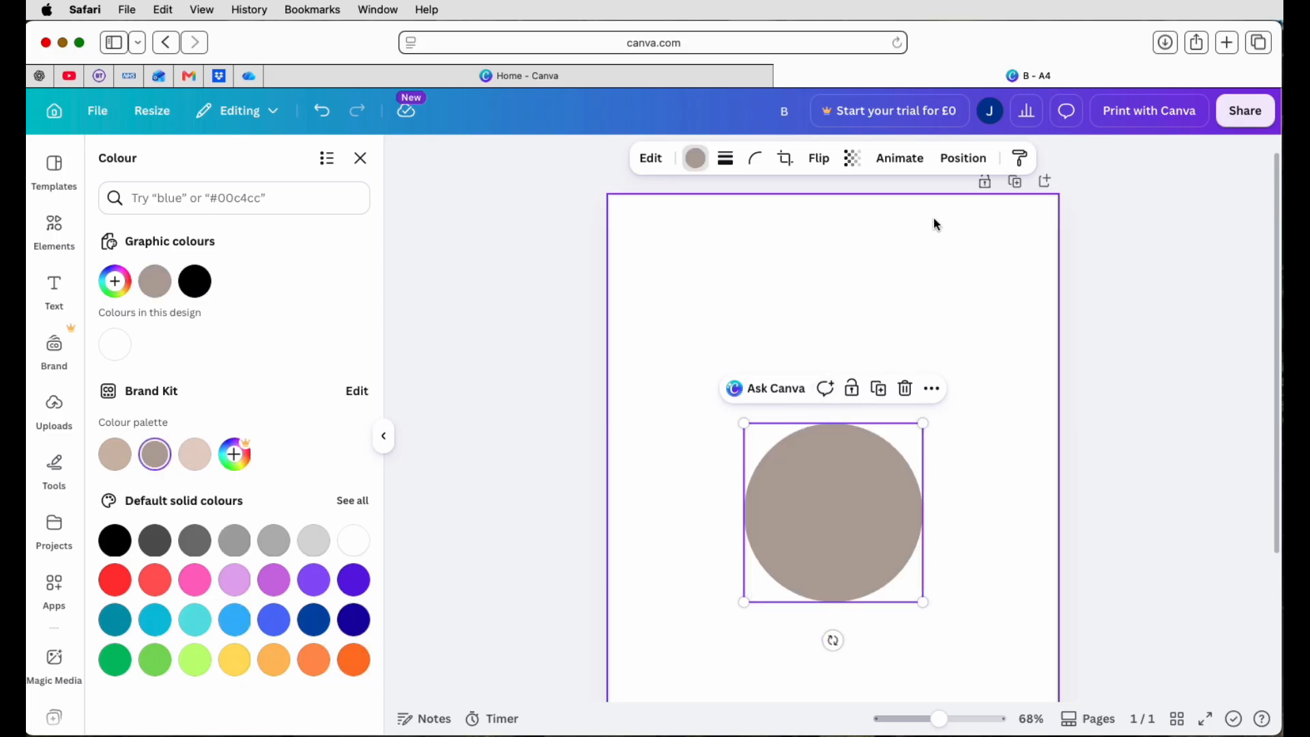
pyautogui.click(952, 161)
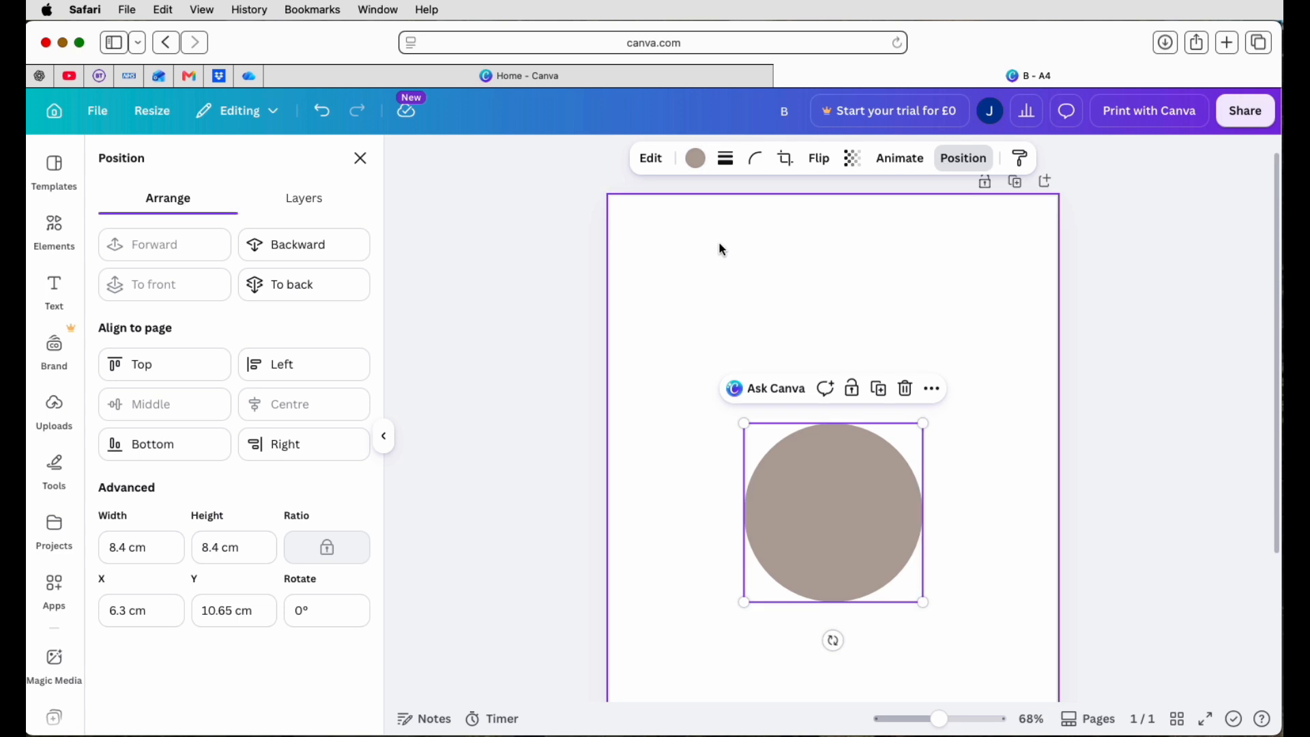
pyautogui.click(307, 205)
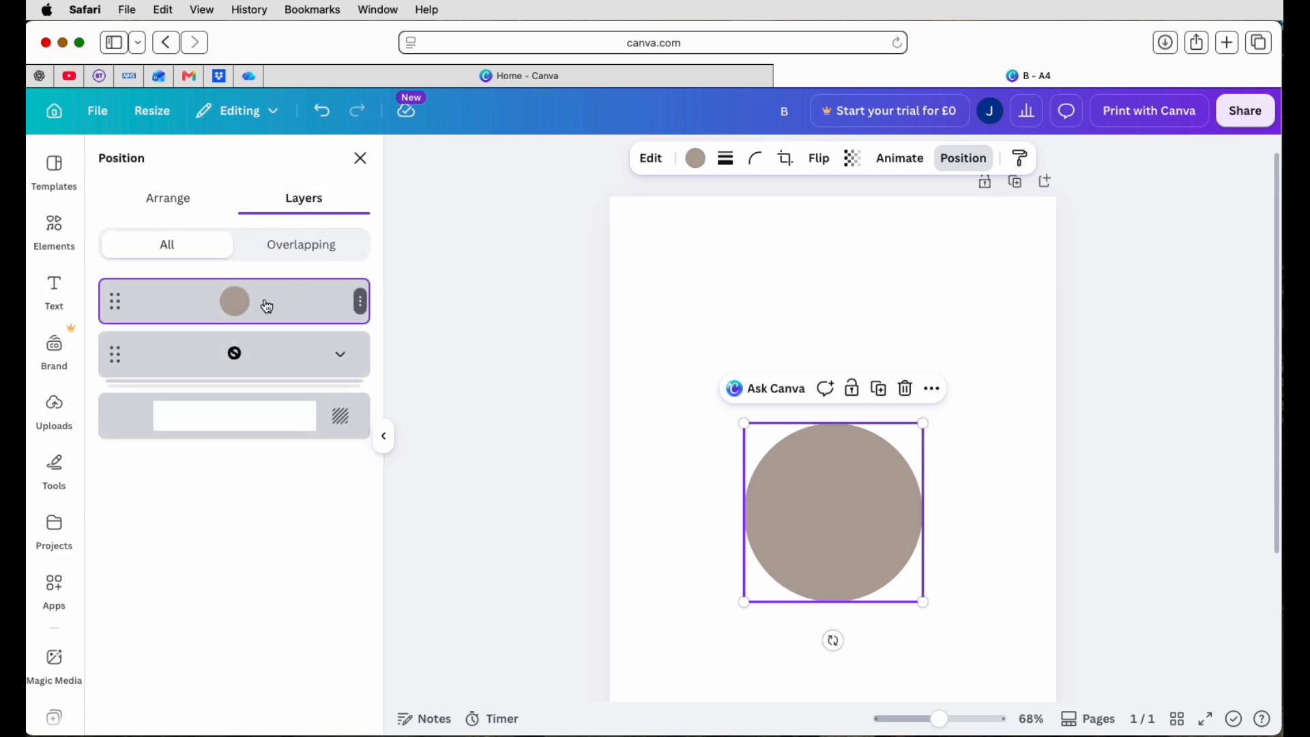
pyautogui.moveTo(266, 311); pyautogui.dragTo(264, 389)
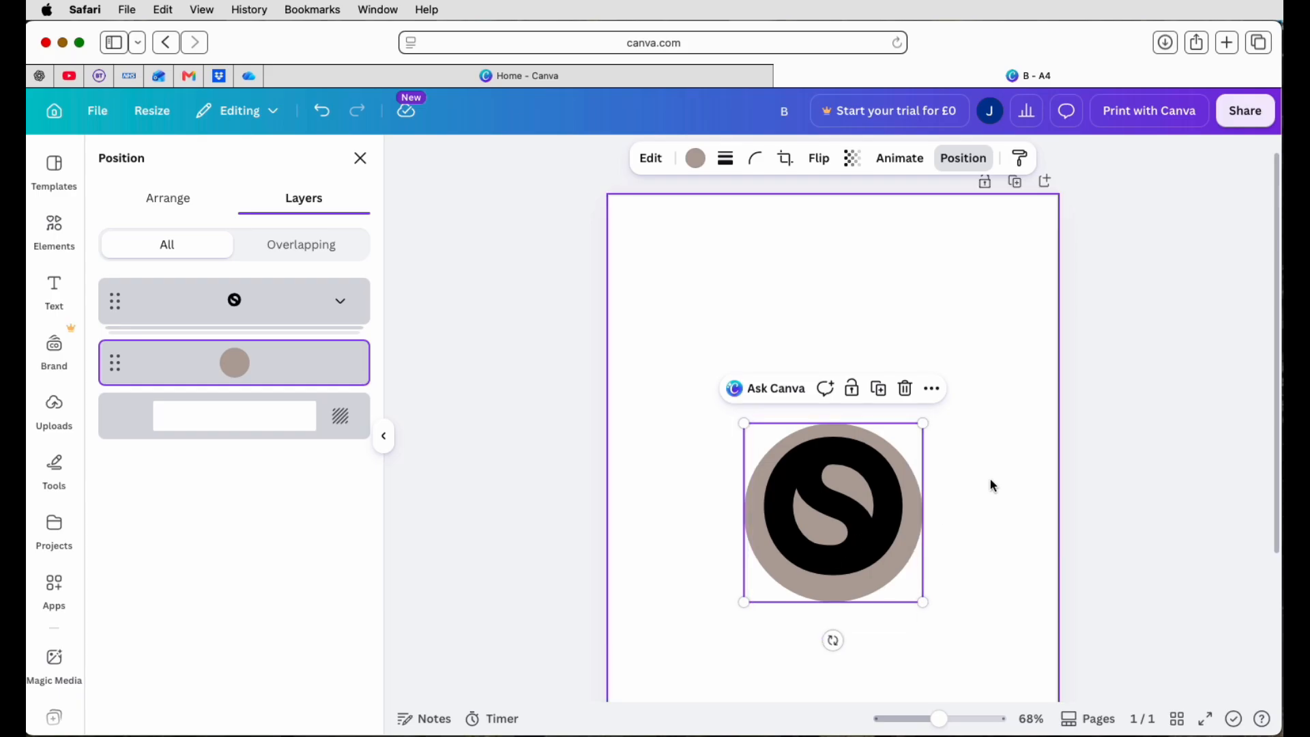
# Step: Align the circle and the letter group vertically by their middles
pyautogui.moveTo(991, 485); pyautogui.dragTo(844, 549)
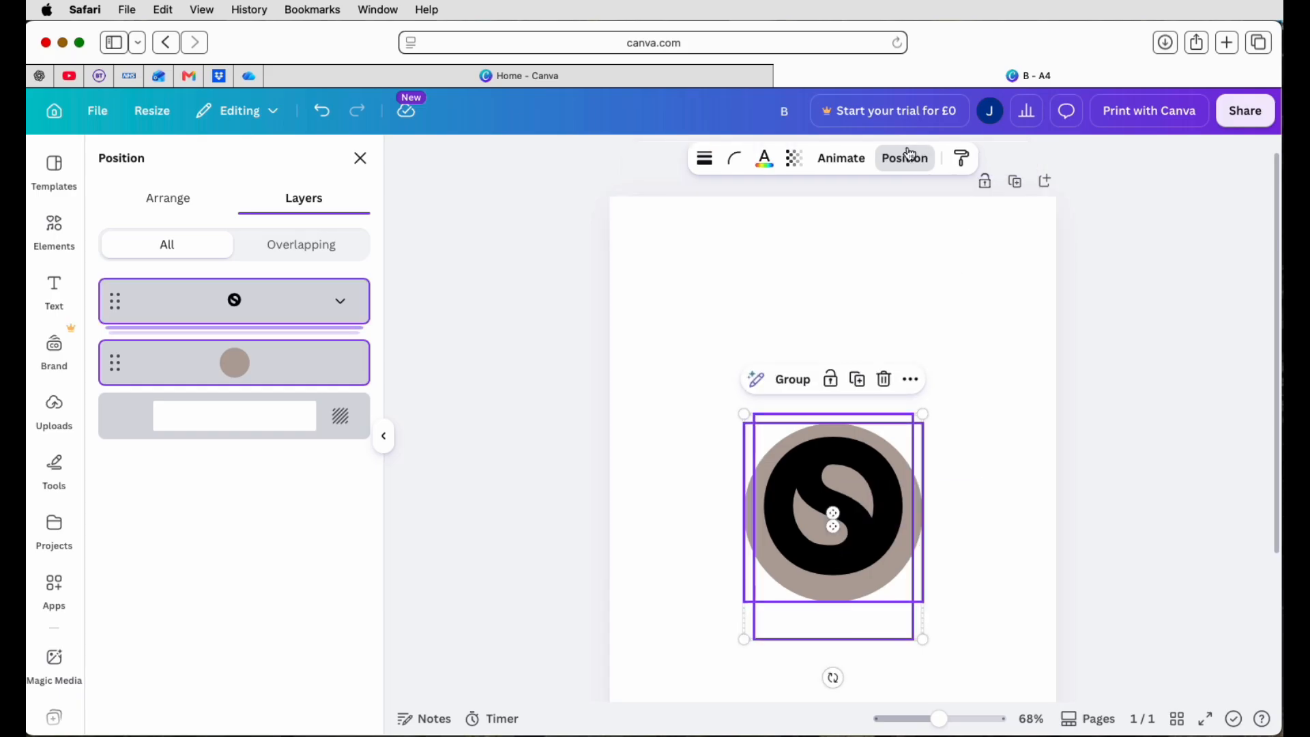
pyautogui.click(176, 210)
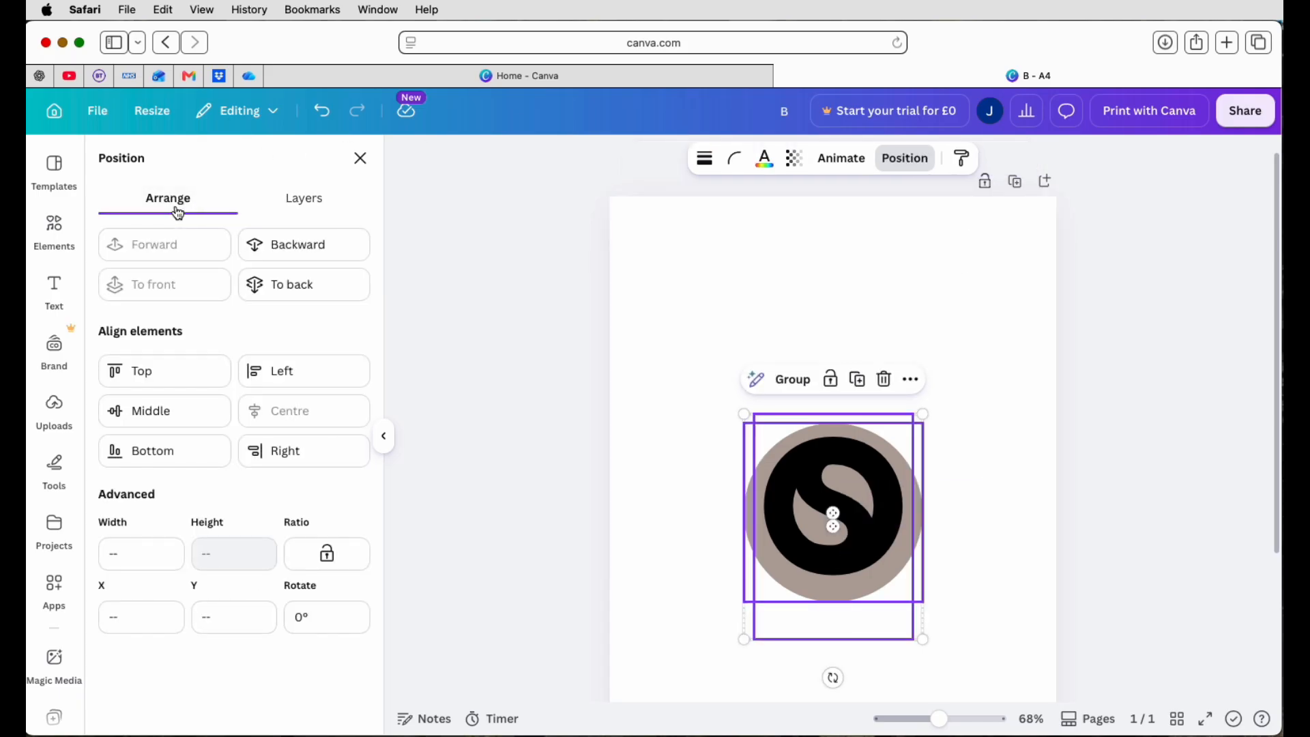
pyautogui.click(188, 414)
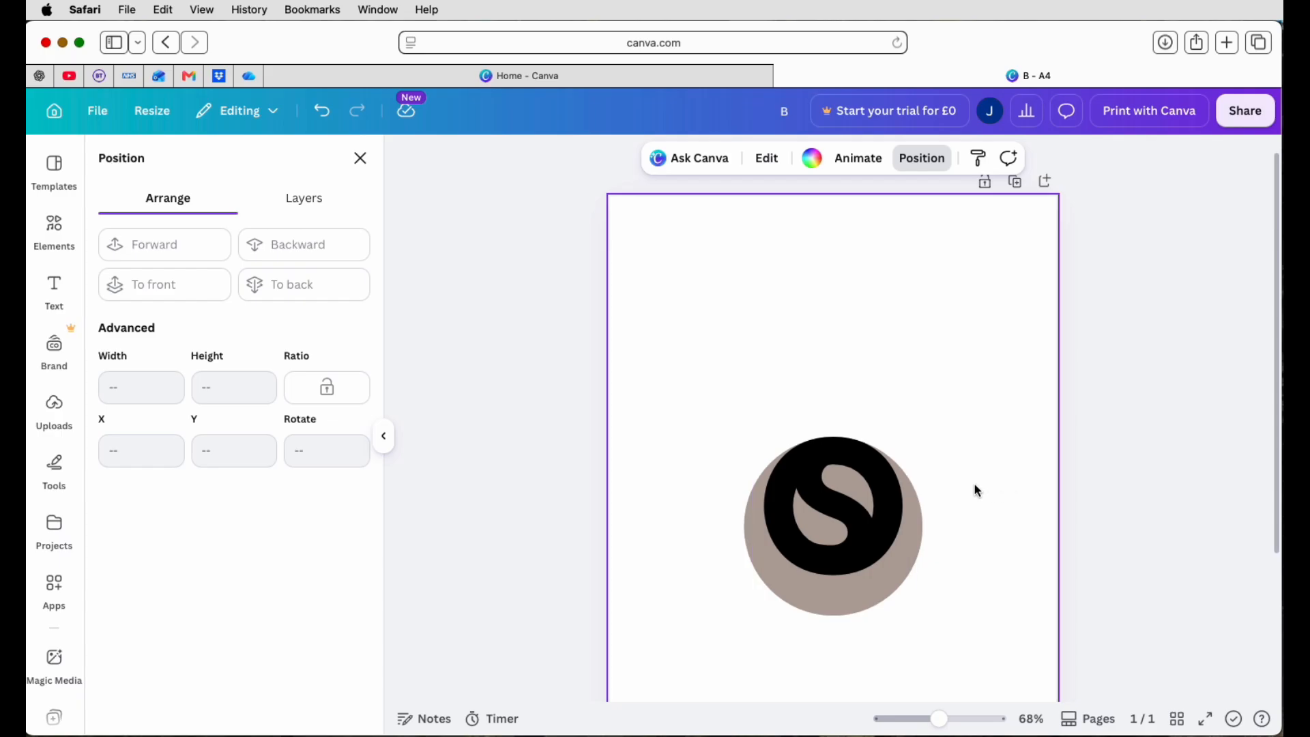
# Step: Move the letter group down to the visual centre of the circle, at Y 11.2 cm
pyautogui.moveTo(868, 499); pyautogui.dragTo(870, 523)
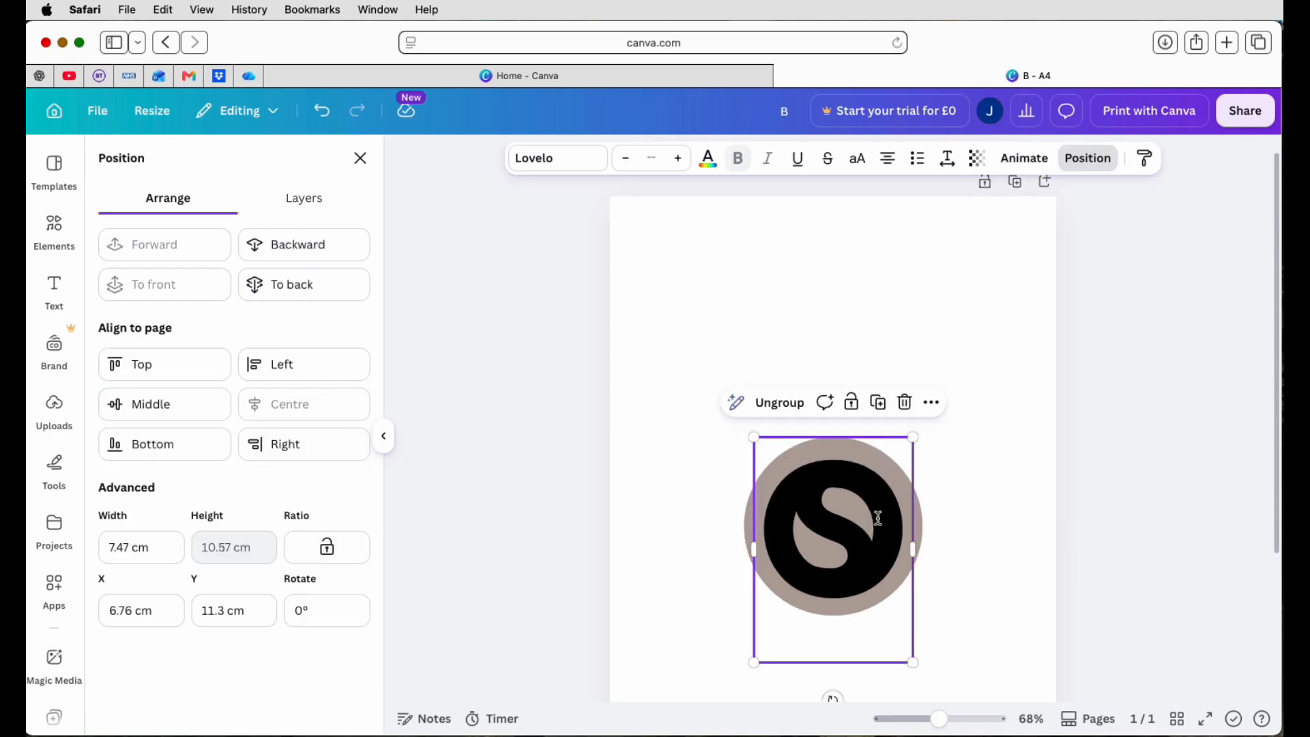
pyautogui.press('Up')
pyautogui.press('Up')
pyautogui.press('Up')
pyautogui.press('Right')
pyautogui.press('Left')
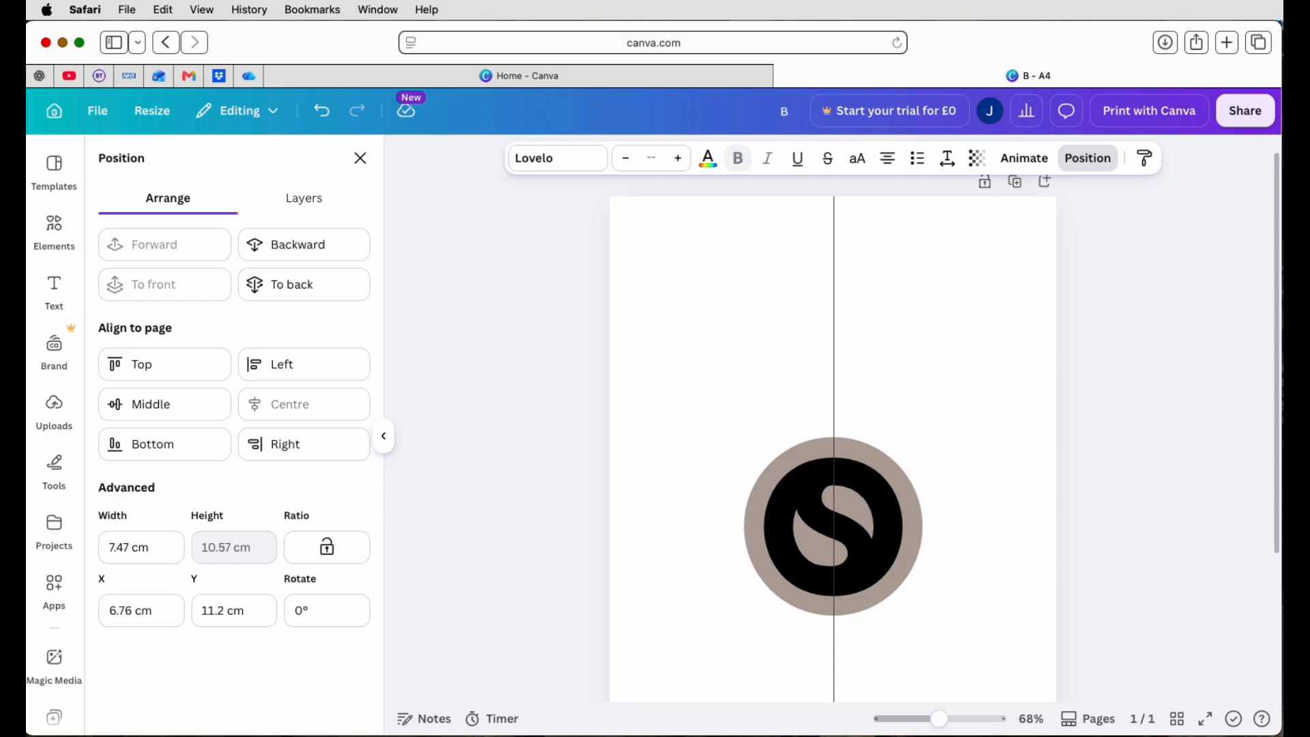
# Step: Group the circle with the letters and download only this selection as a PNG
pyautogui.moveTo(982, 453); pyautogui.dragTo(873, 511)
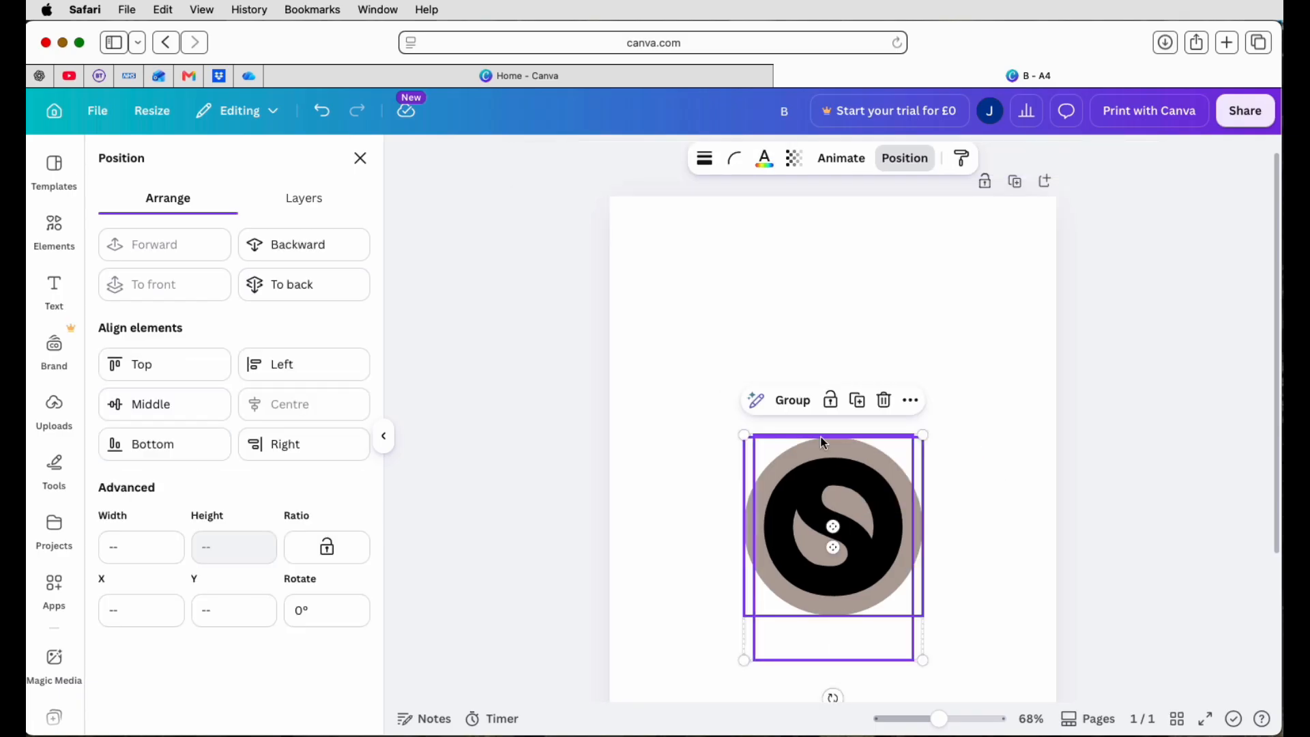
pyautogui.click(796, 400)
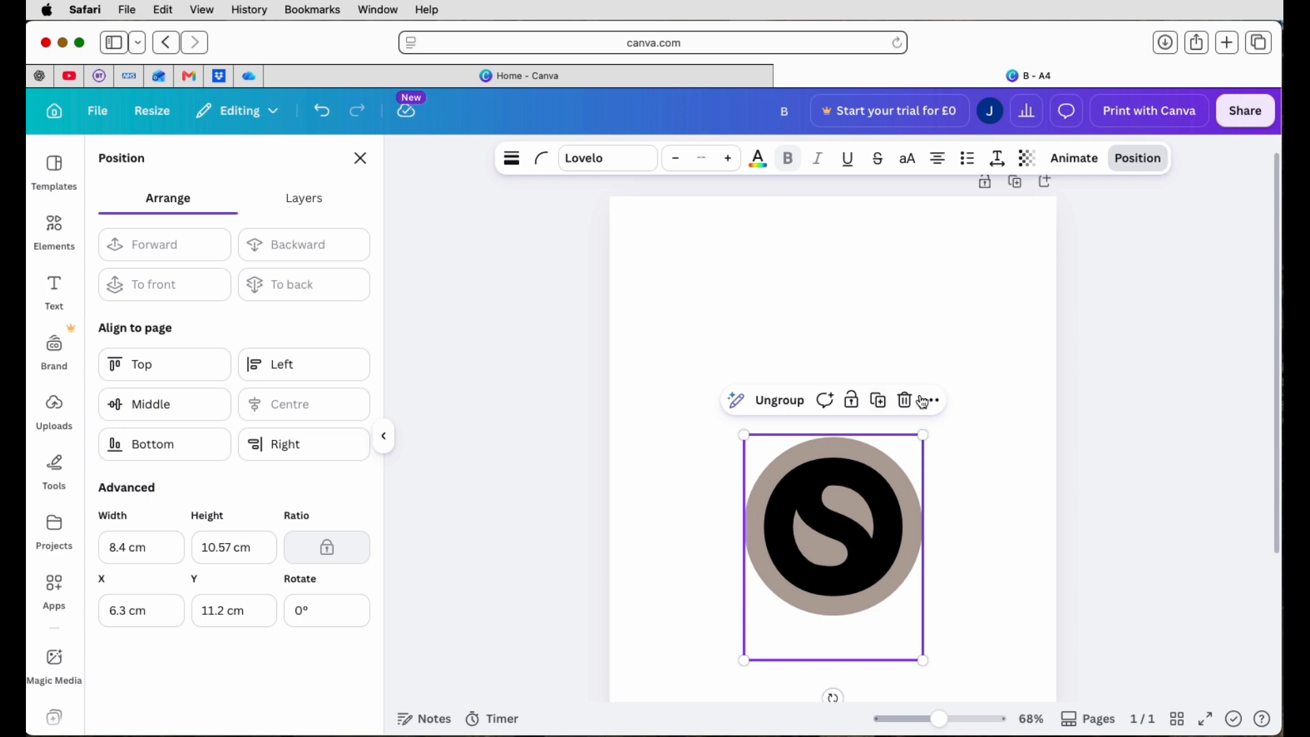
pyautogui.click(932, 401)
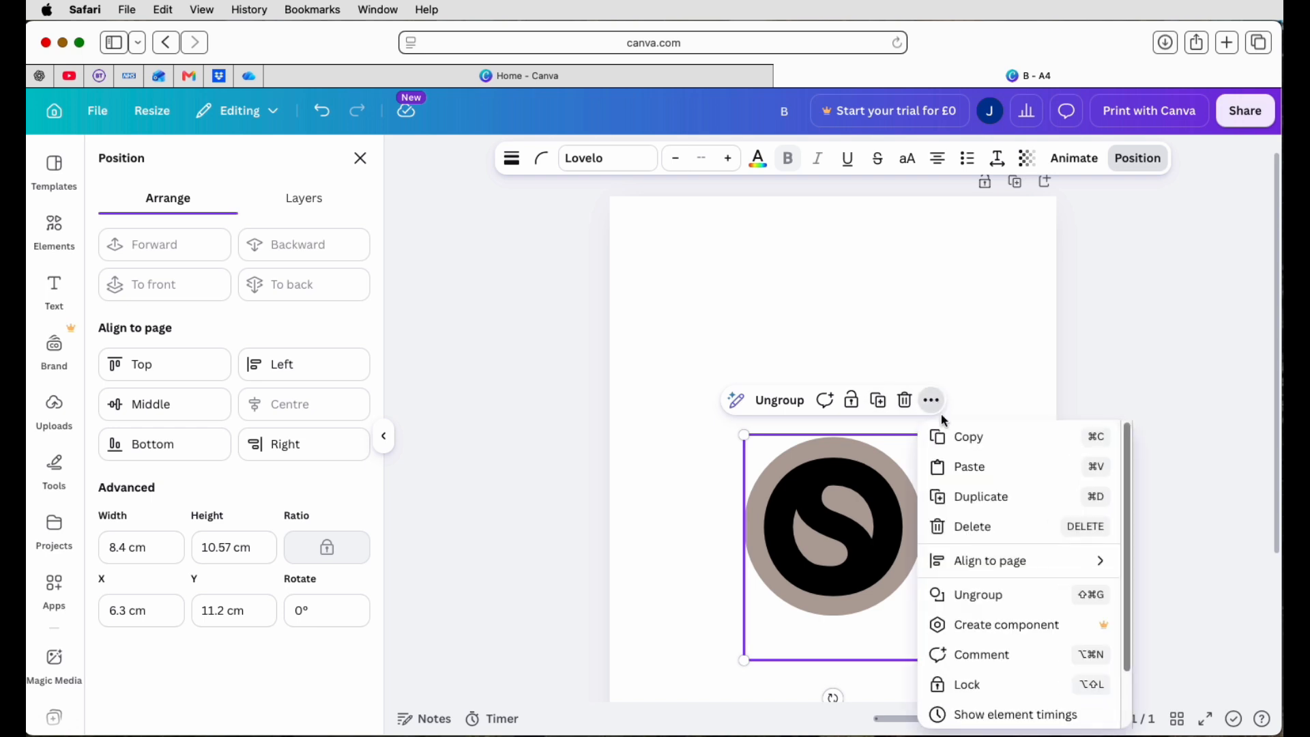
pyautogui.scroll(-2, 1009, 649)
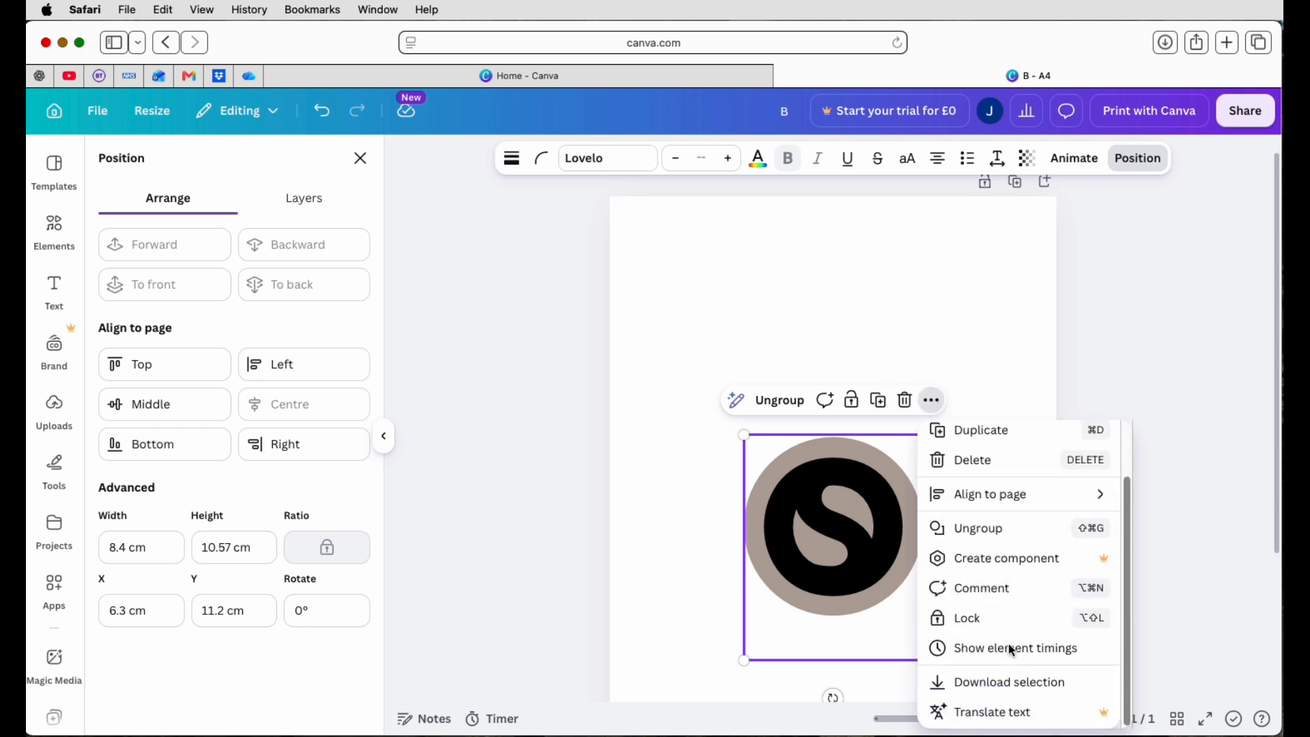
pyautogui.click(1007, 683)
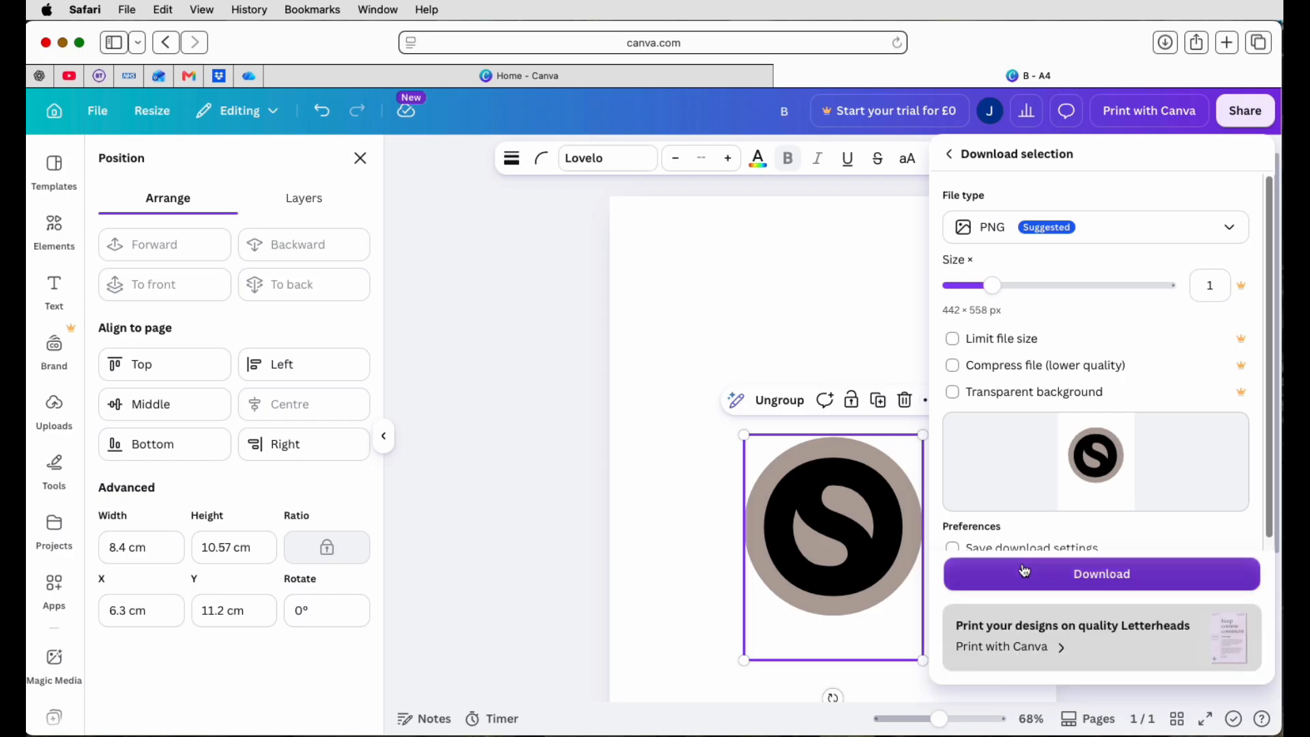
pyautogui.click(1023, 569)
pyautogui.click(958, 471)
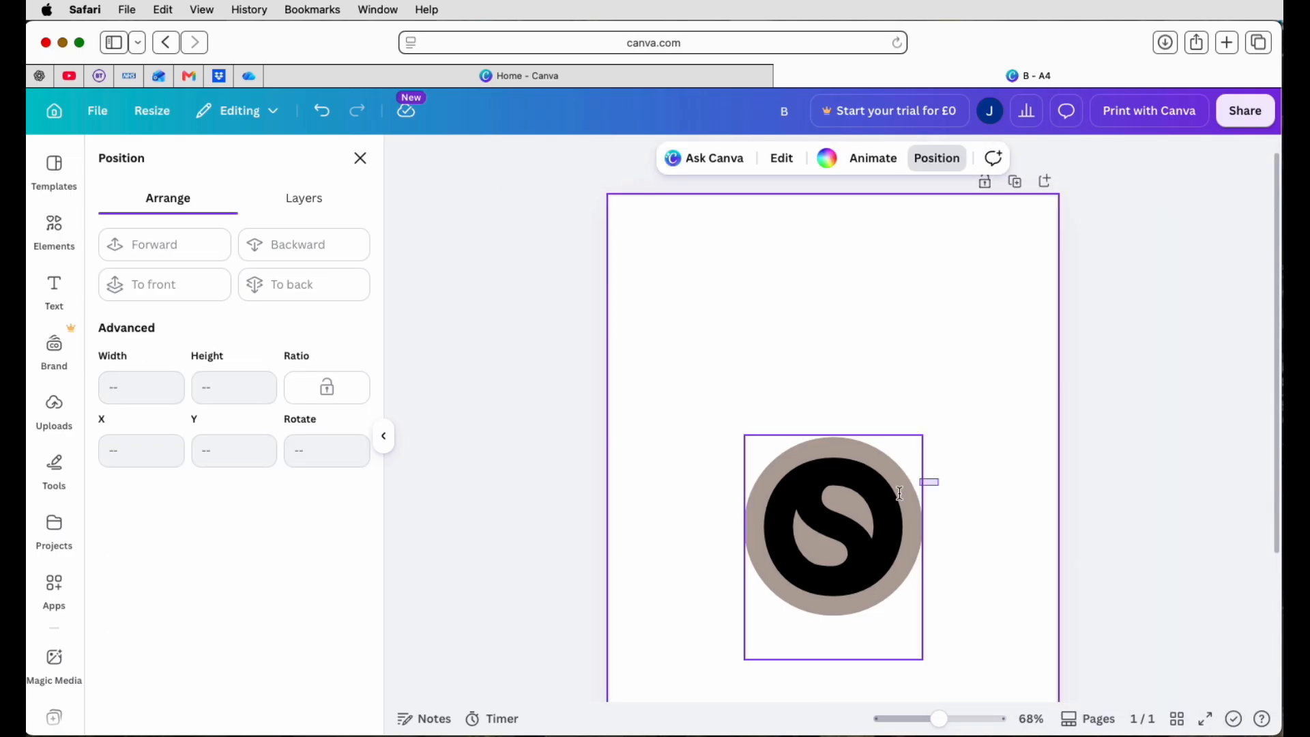
# Step: Delete the badge group from the page and upload B-3.png from the Downloads folder
pyautogui.moveTo(900, 492); pyautogui.dragTo(846, 515)
pyautogui.press('Delete')
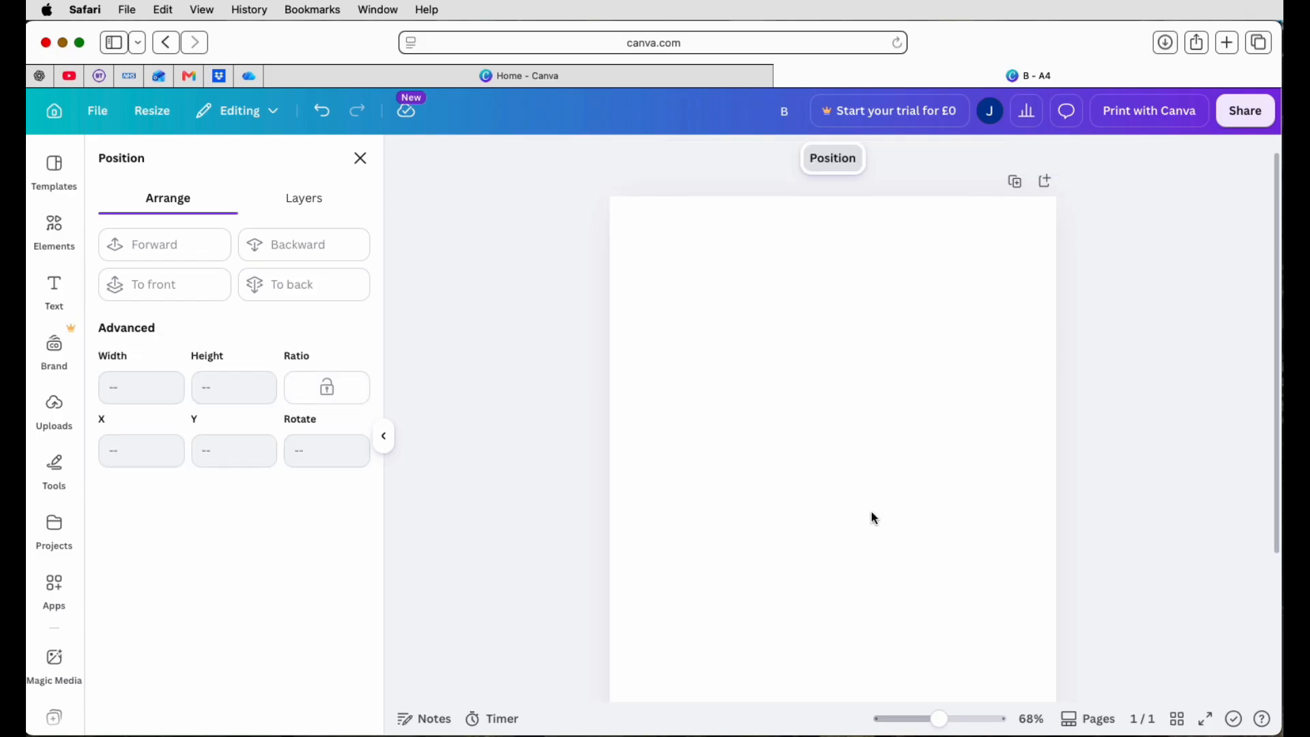
pyautogui.click(58, 414)
pyautogui.click(154, 222)
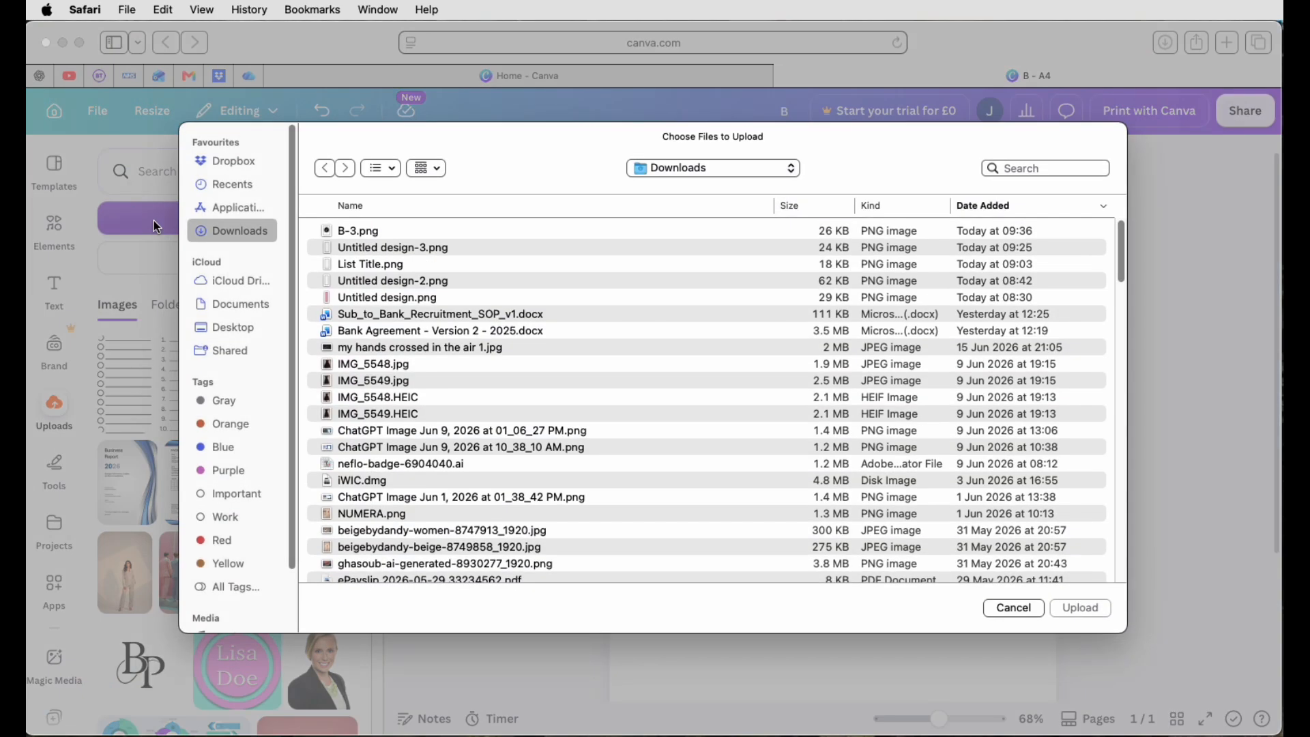
pyautogui.click(368, 232)
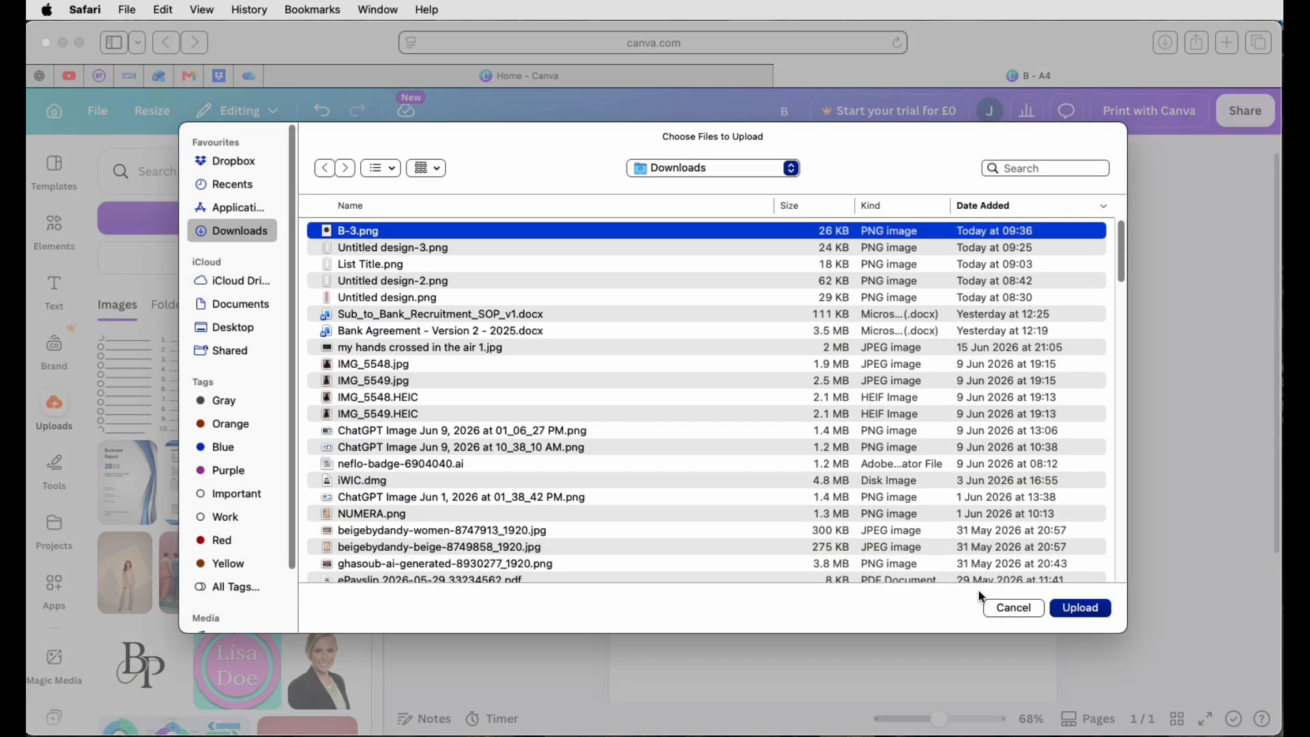
pyautogui.click(1080, 608)
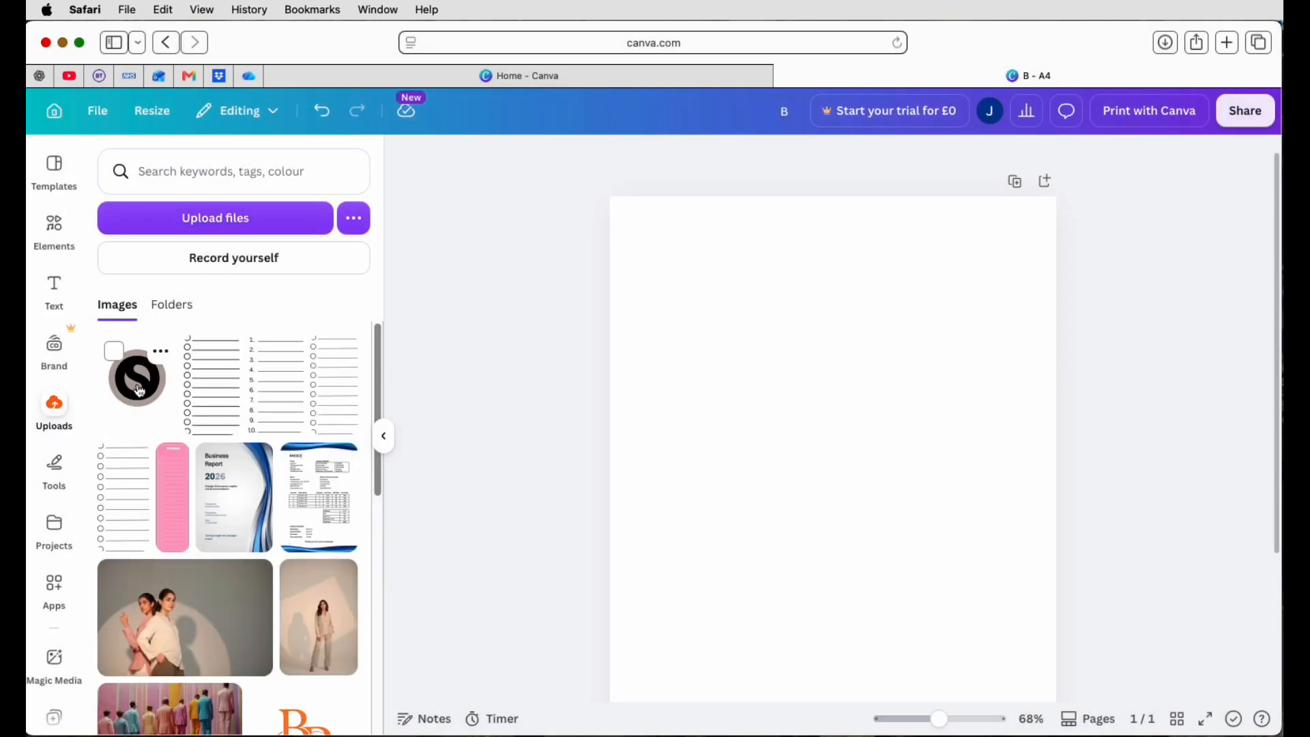
# Step: Place the uploaded badge image on the page, shrink it to under half size and move it to the page's upper-left corner
pyautogui.click(140, 389)
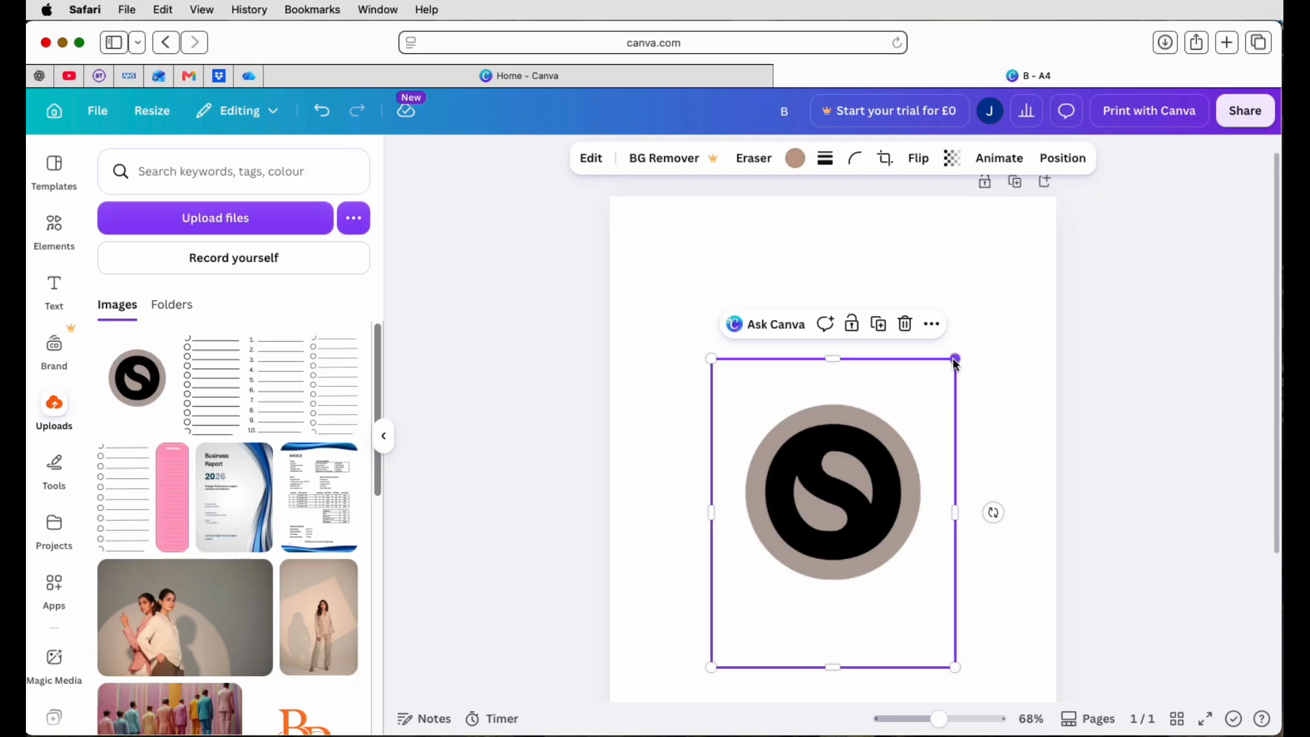
pyautogui.moveTo(955, 362); pyautogui.dragTo(815, 535)
pyautogui.moveTo(695, 584); pyautogui.dragTo(602, 253)
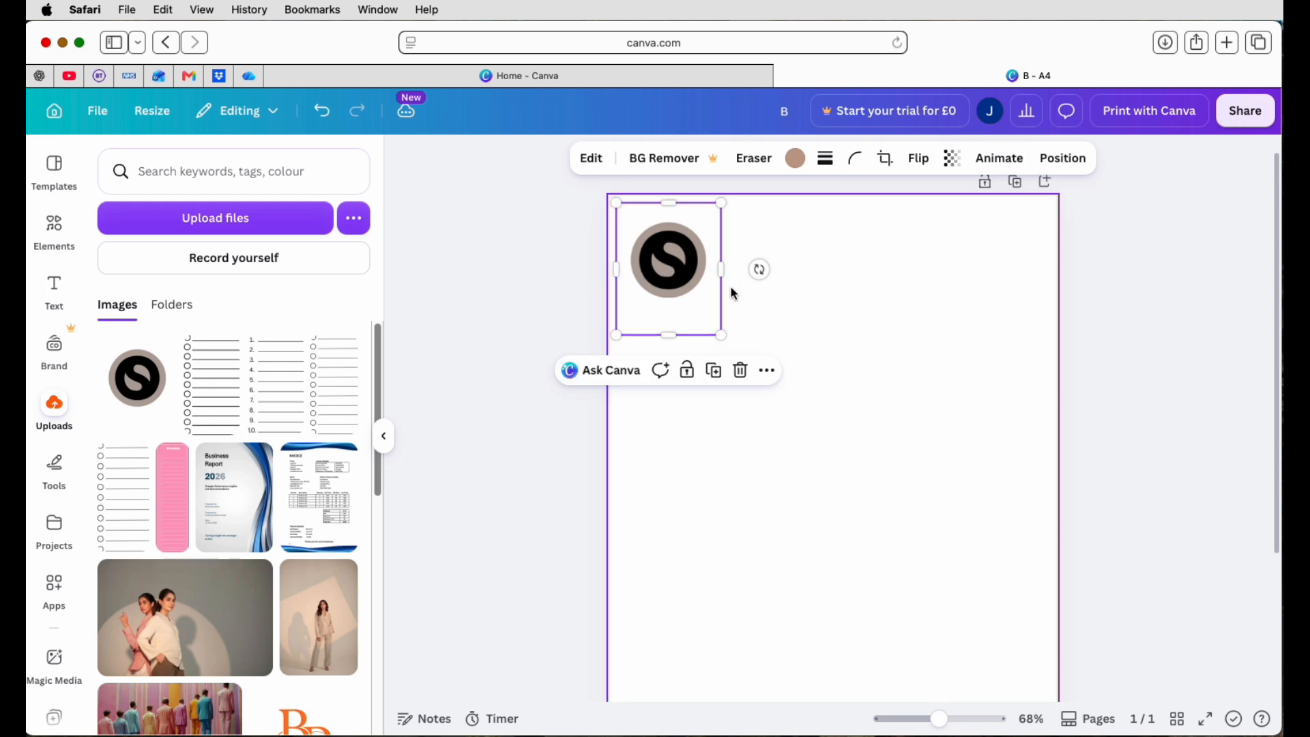
# Step: Paste the copied thumbs-up button graphic onto the page below the badge
pyautogui.click(881, 303)
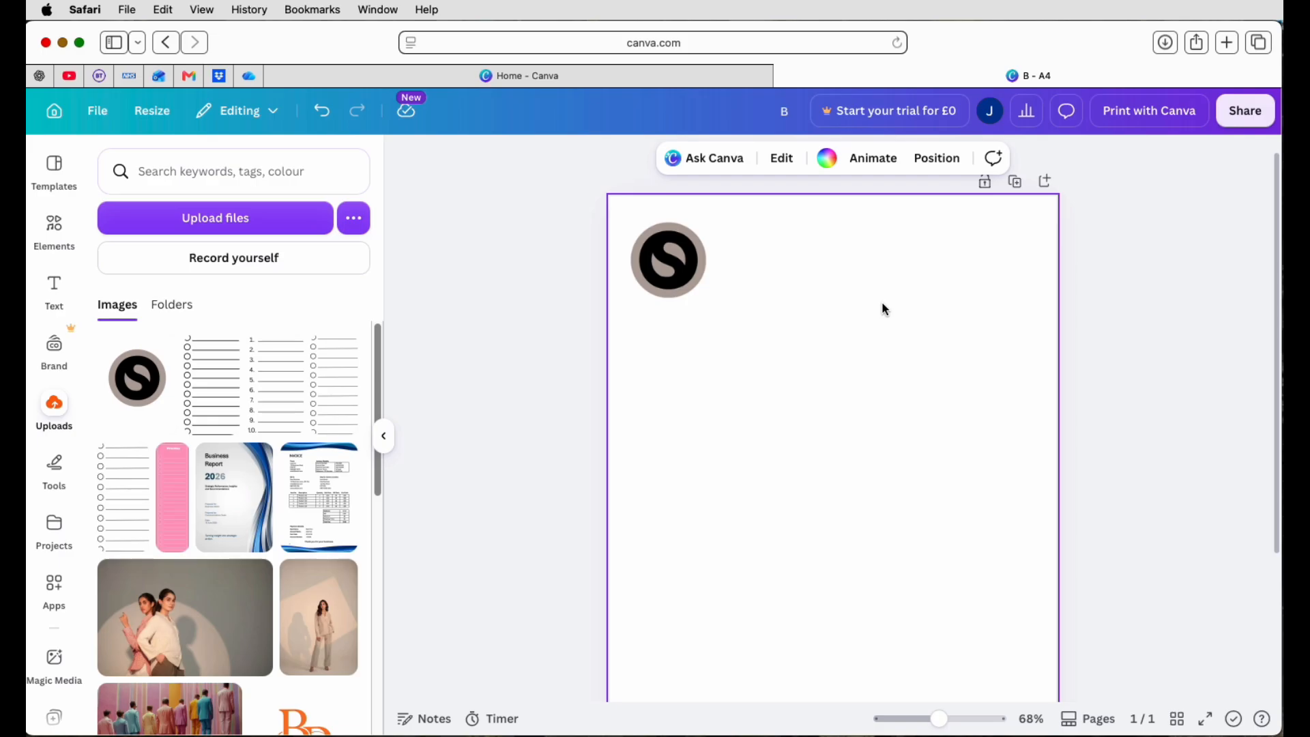
pyautogui.press('super+v')
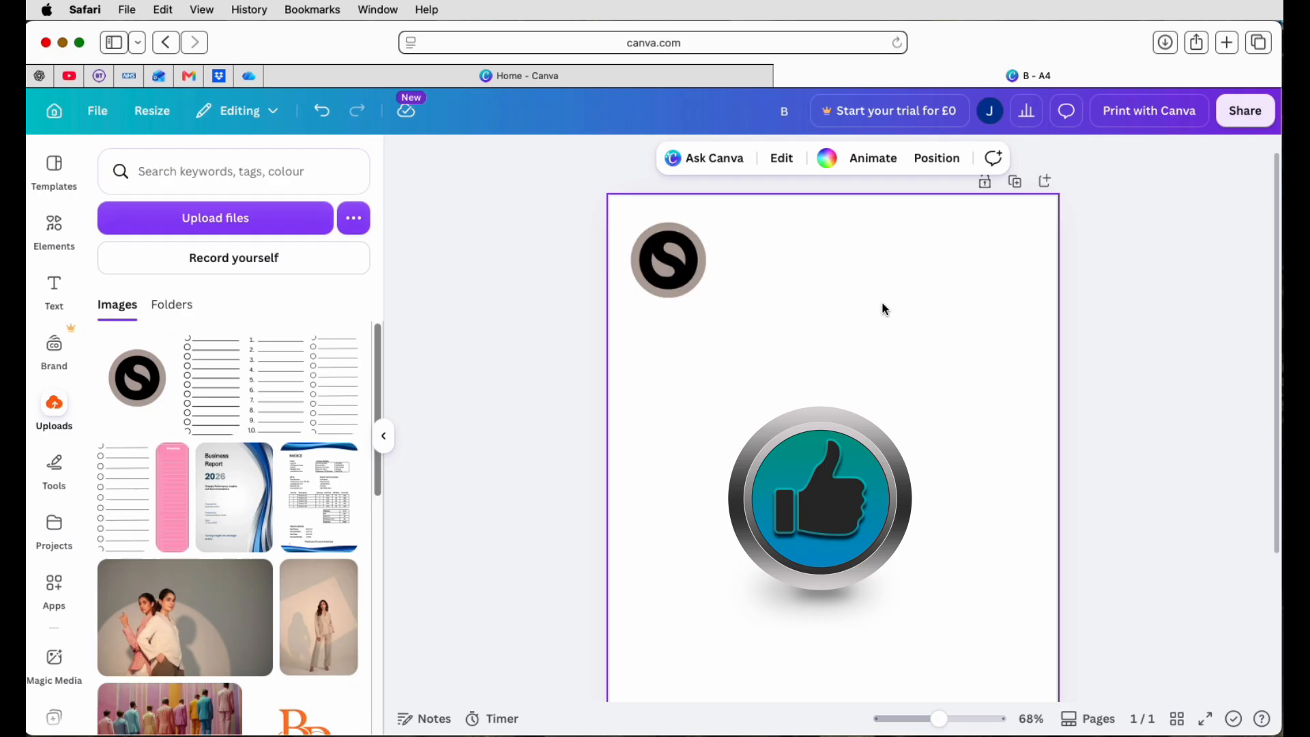